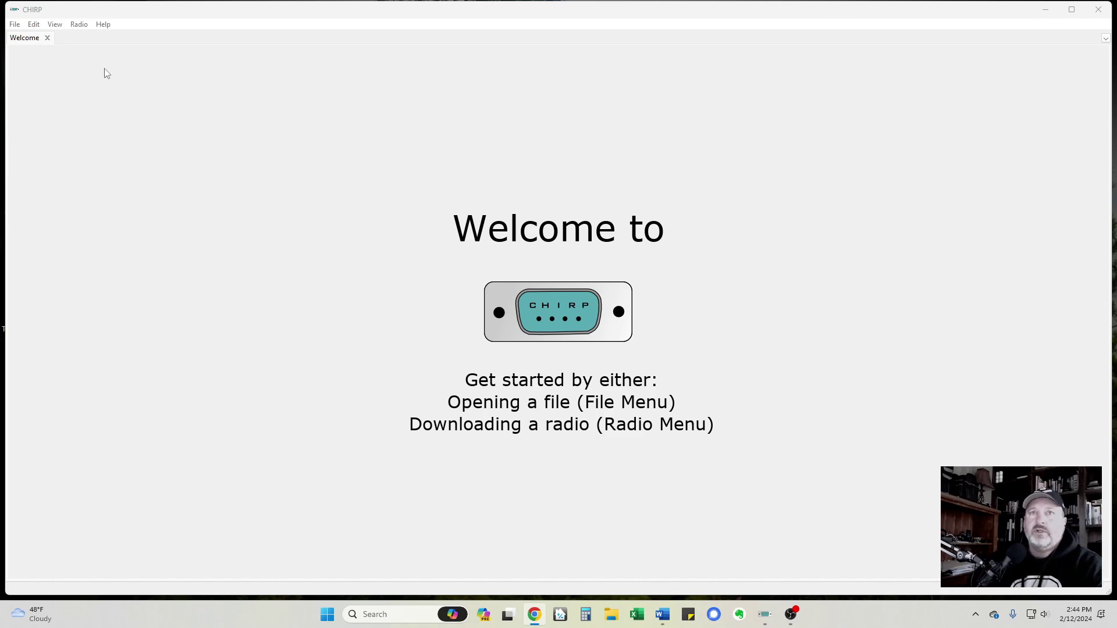
- Start a download from the radio and choose COM3: USB Serial Port (COM3) as the port
click(79, 25)
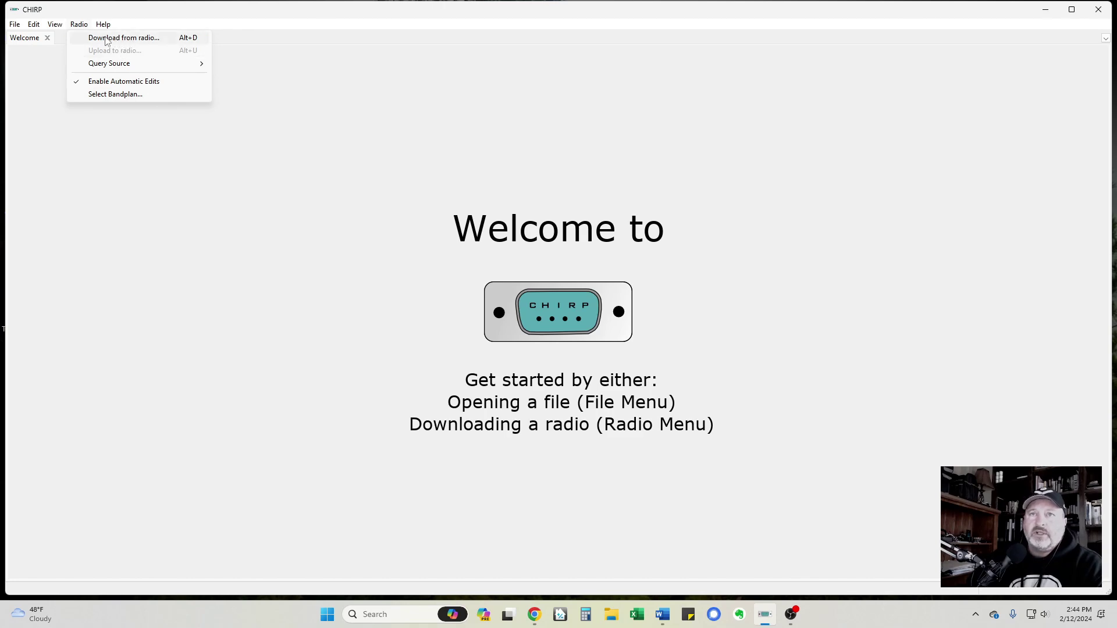
click(123, 39)
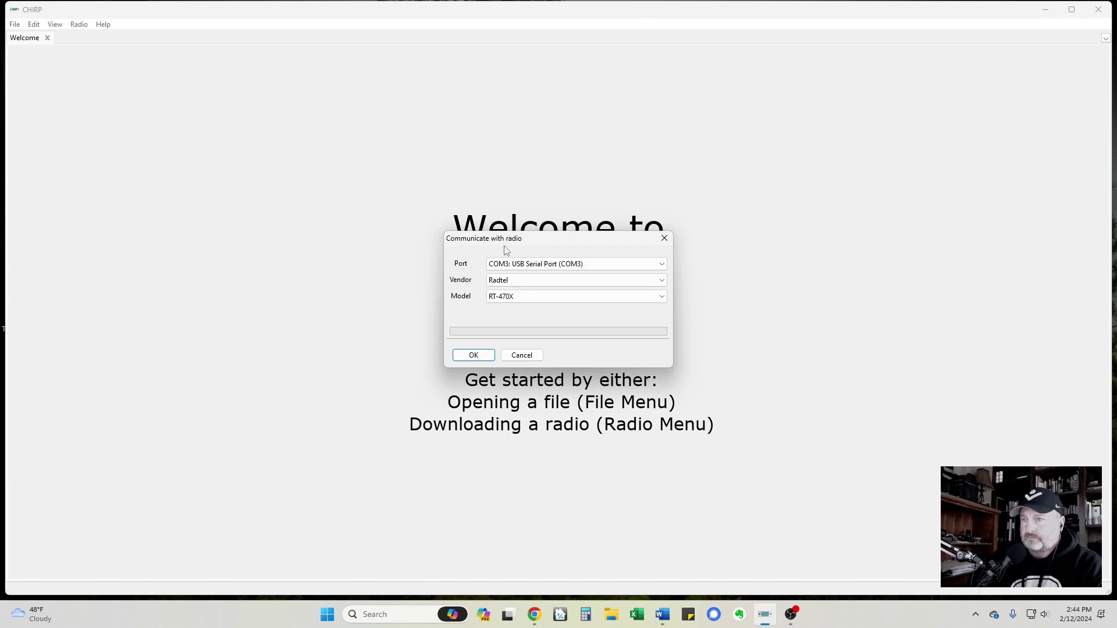
drag(545, 238, 509, 228)
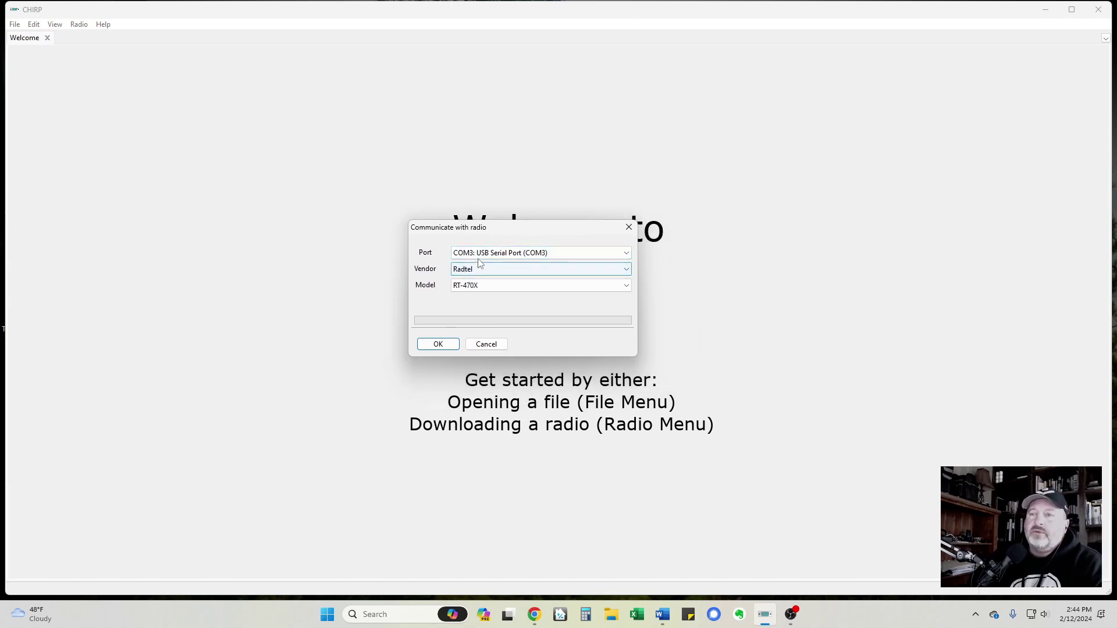
click(628, 256)
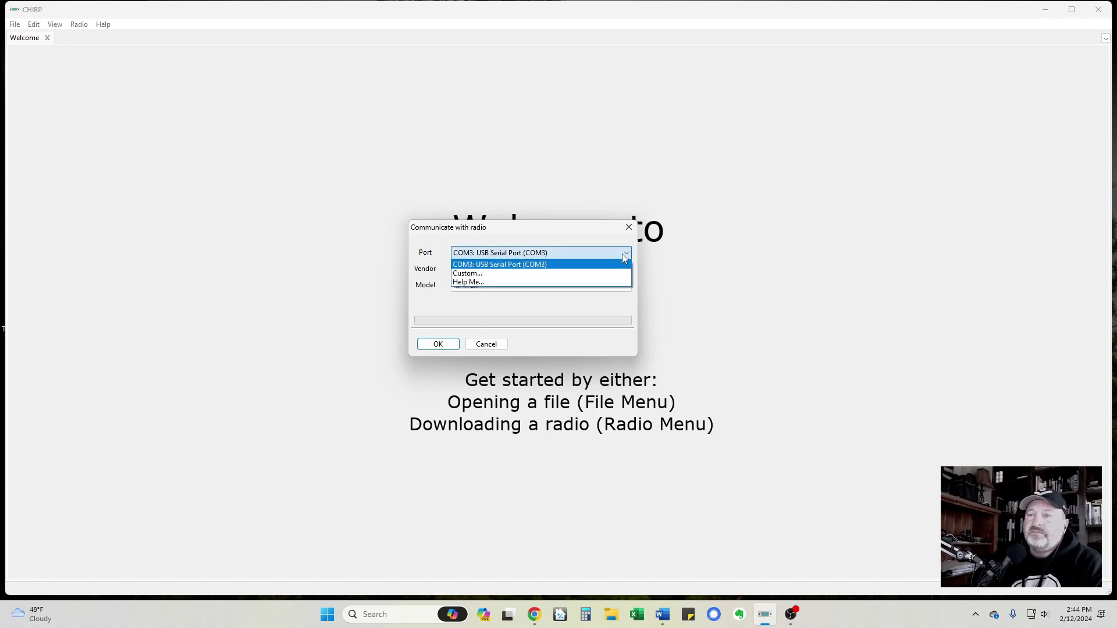
click(548, 257)
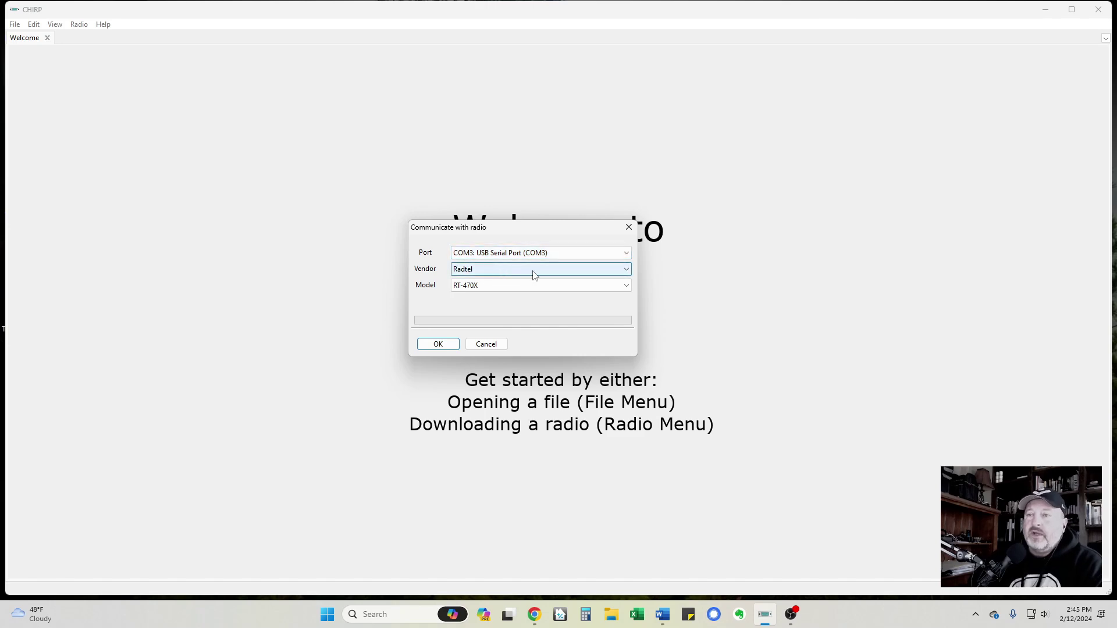
- Set the radio's vendor to Radtel for the download
click(622, 272)
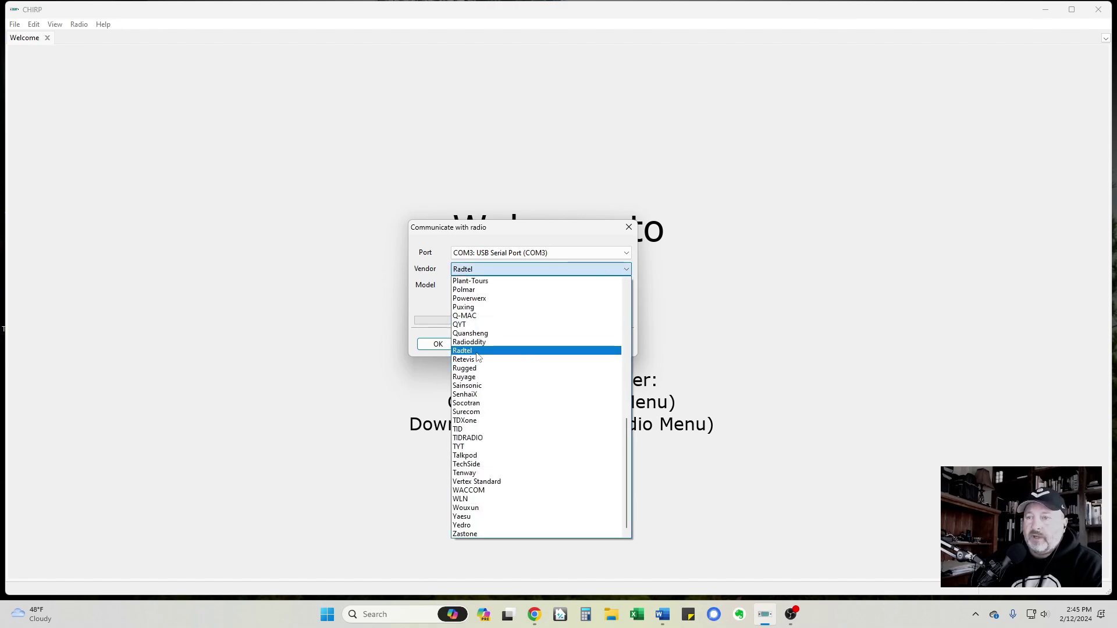
scroll(478, 357, up, 15)
scroll(478, 356, down, 12)
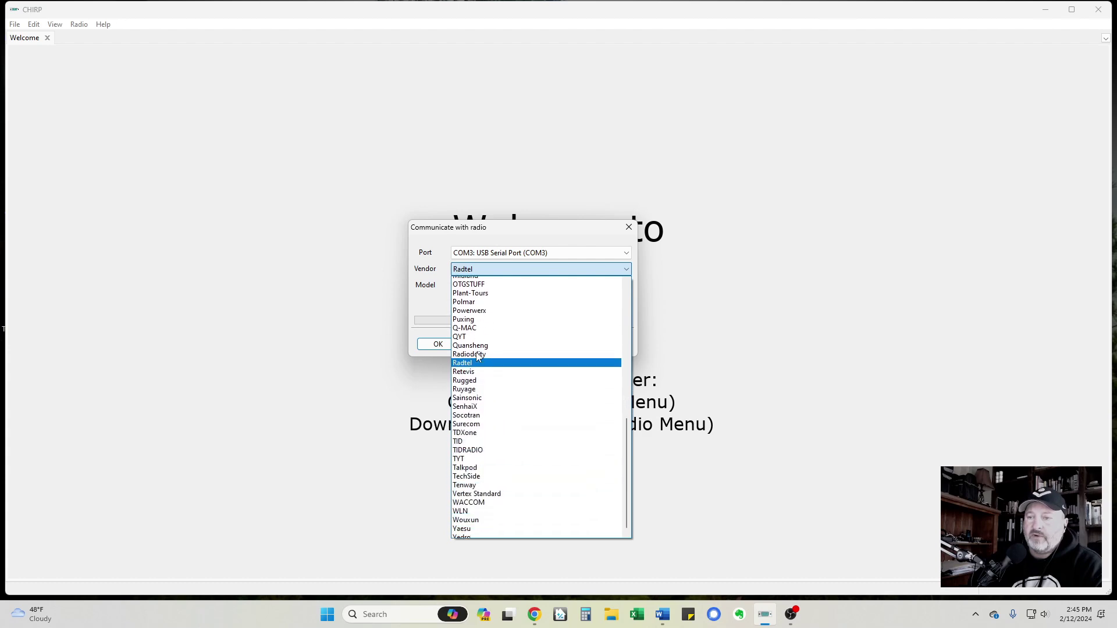
scroll(479, 356, down, 1)
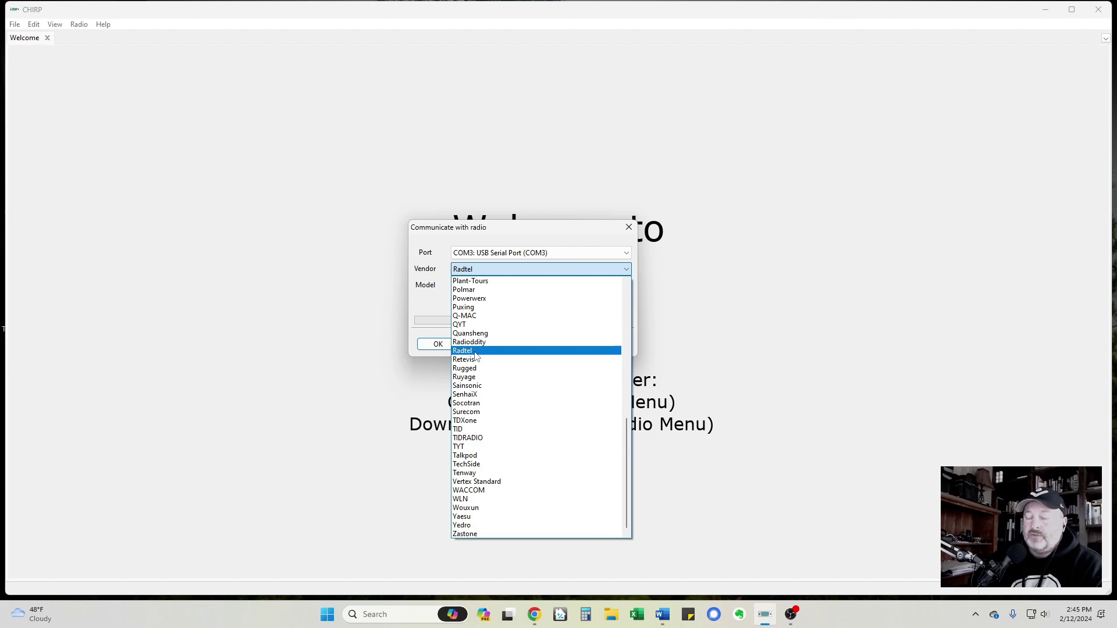
click(475, 351)
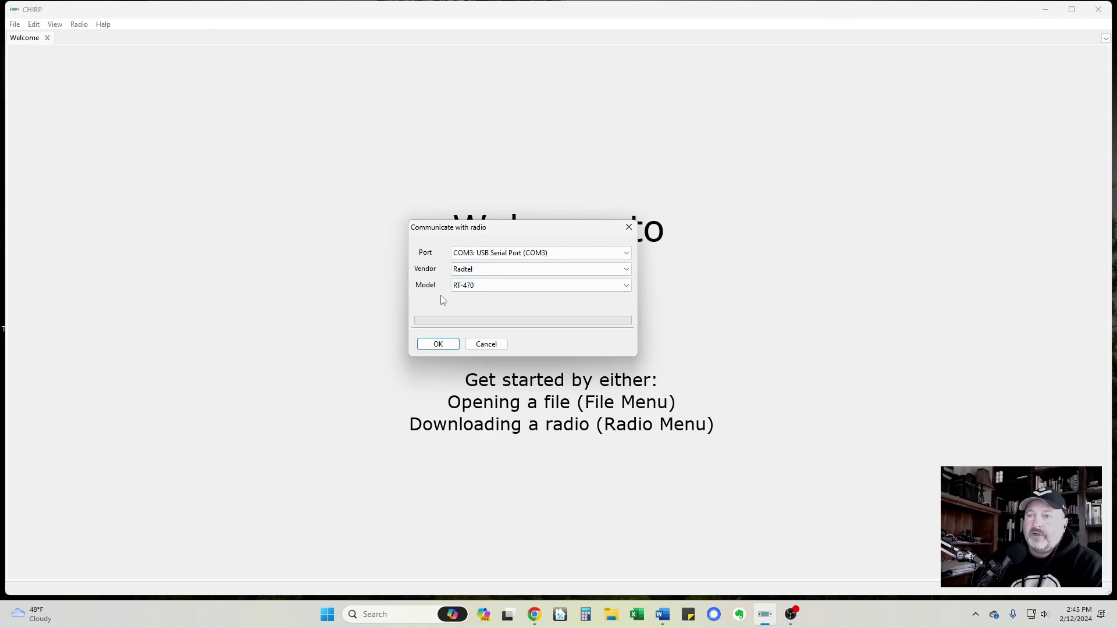
- Set the radio model to RT-470X and download the radio's memories
click(628, 290)
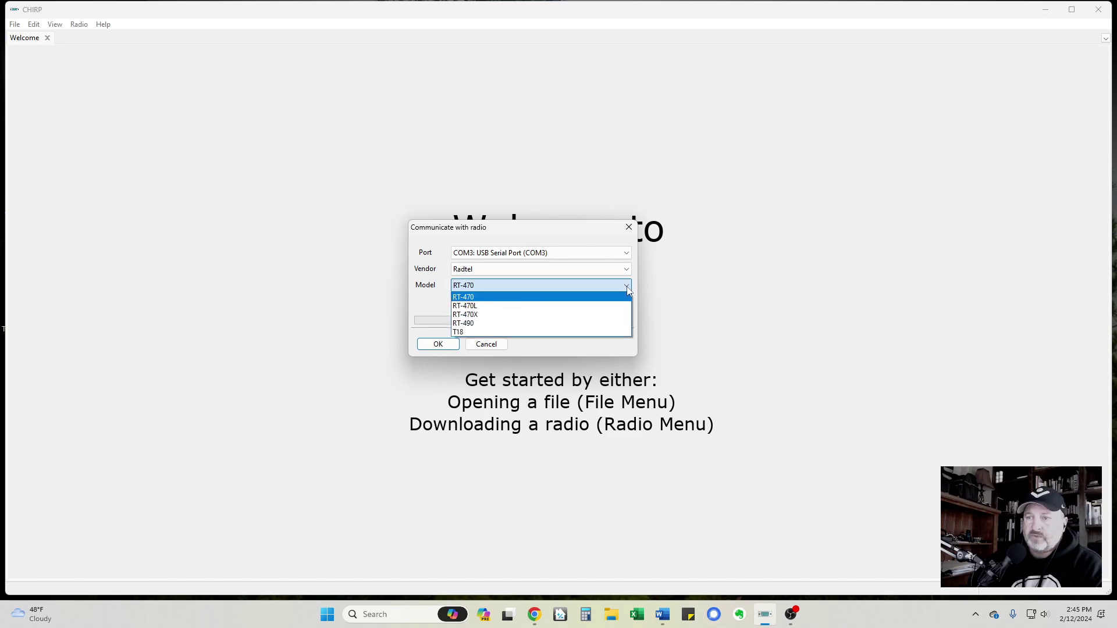
click(484, 314)
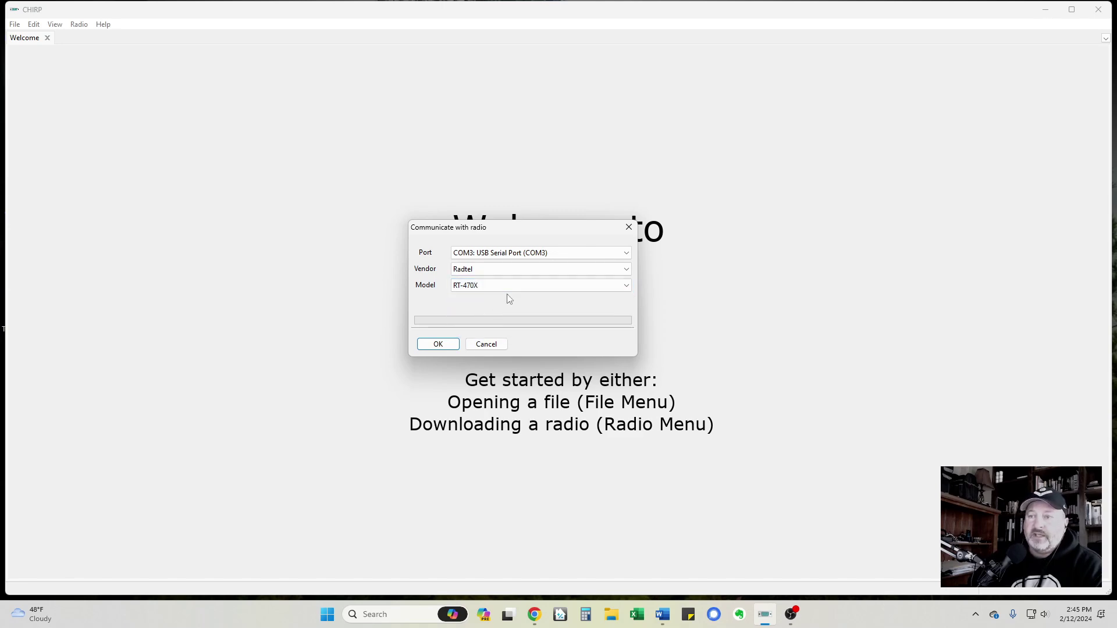
click(446, 346)
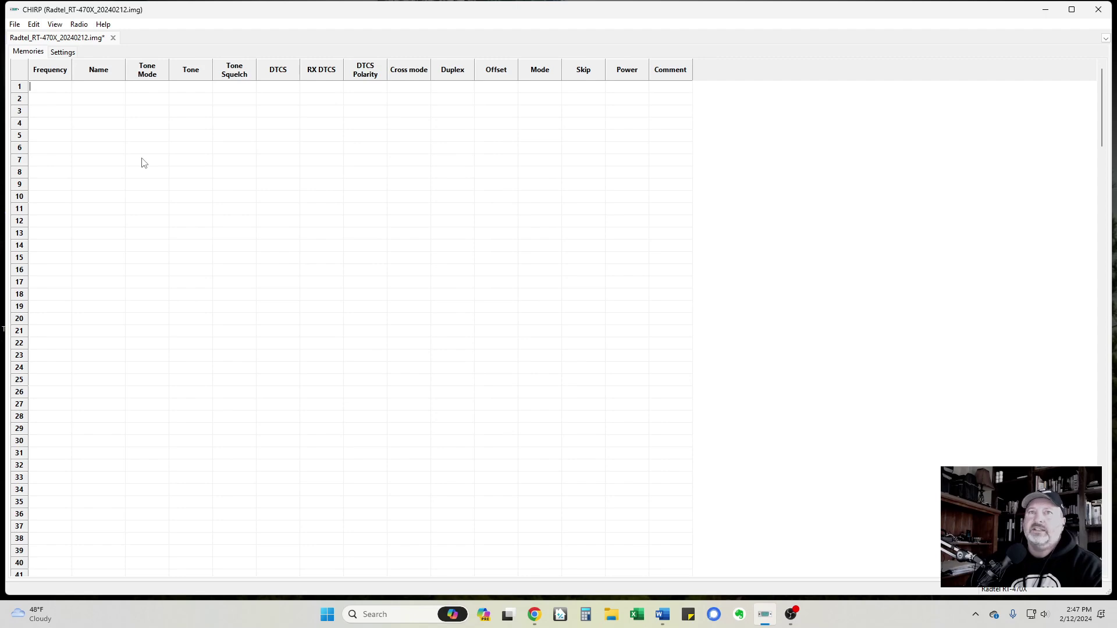
key(Escape)
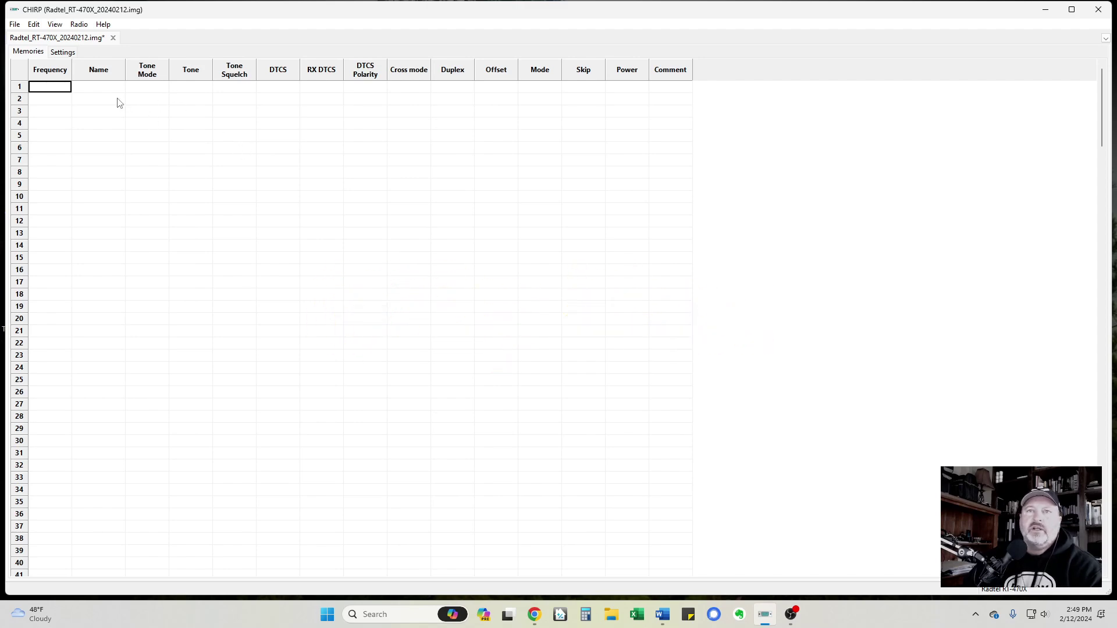
- Open a RepeaterBook source query and select Amateur as the service
click(82, 24)
mouse_move(116, 63)
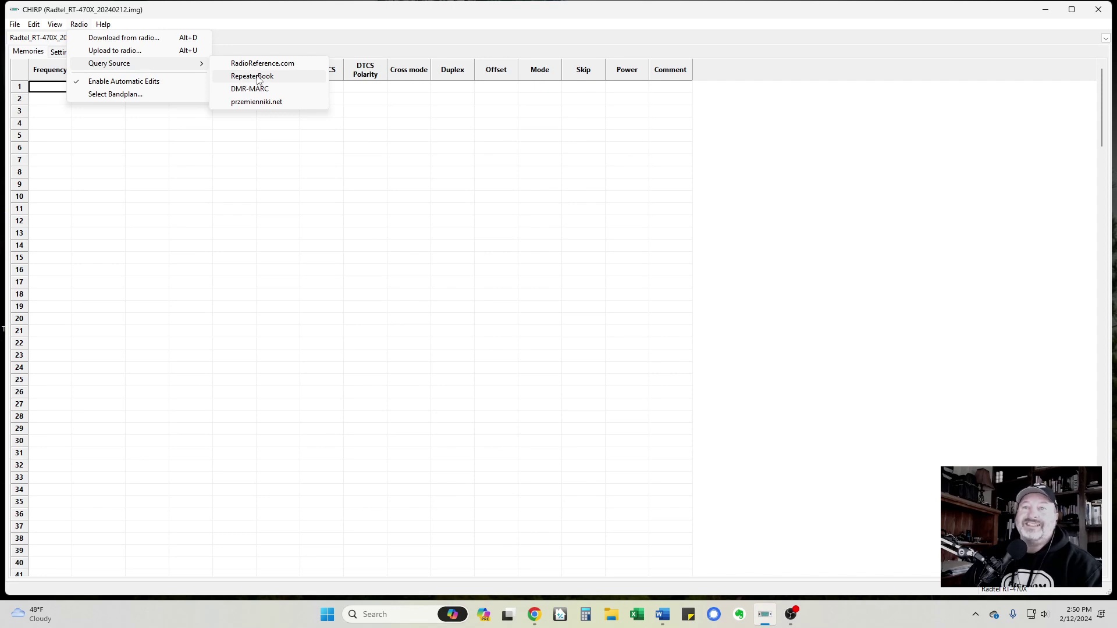
click(253, 78)
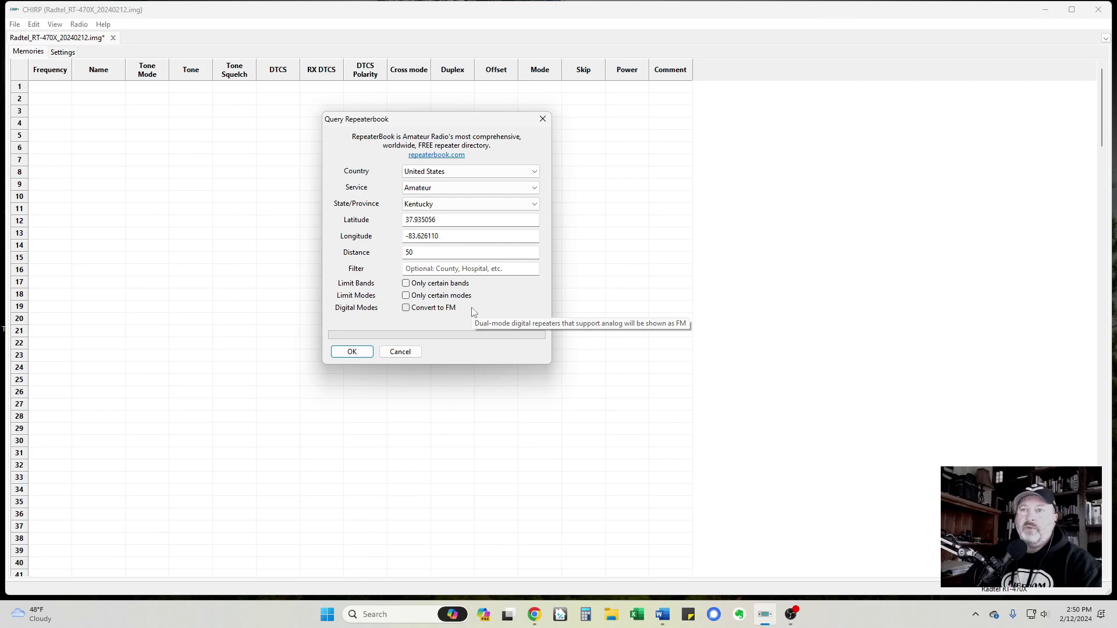
click(454, 189)
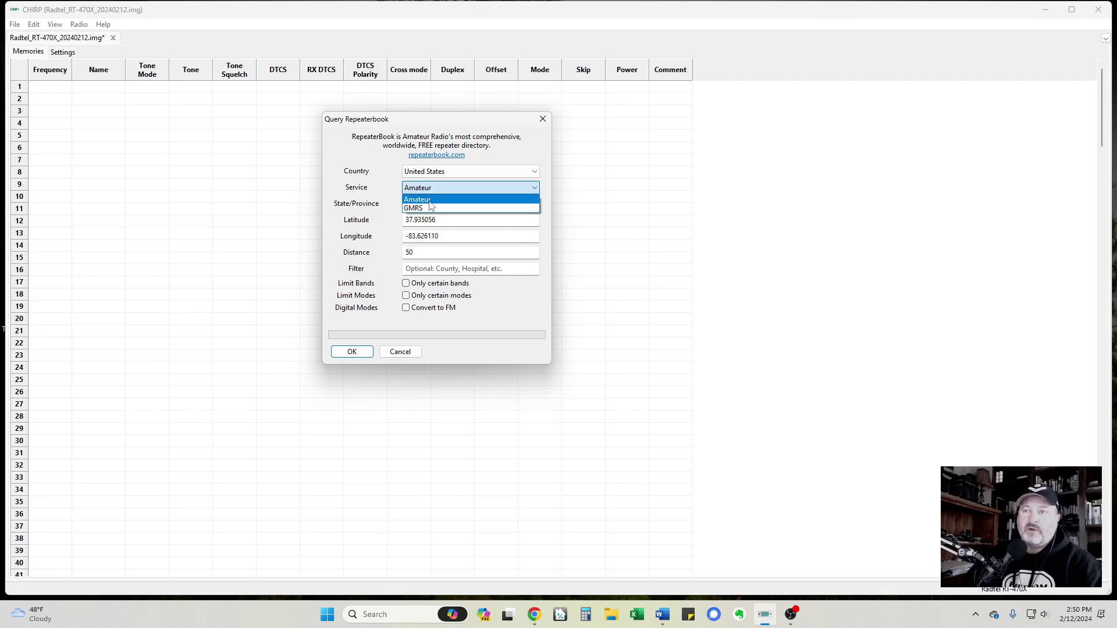
click(436, 200)
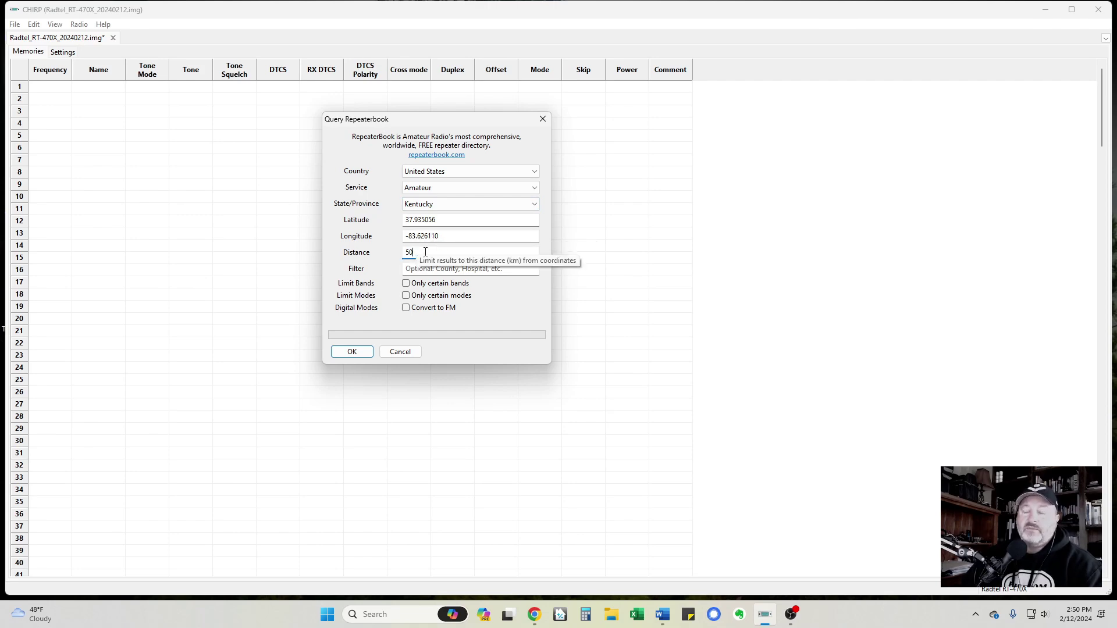
- Limit the RepeaterBook query to the 2 Meter Band
click(406, 284)
click(396, 228)
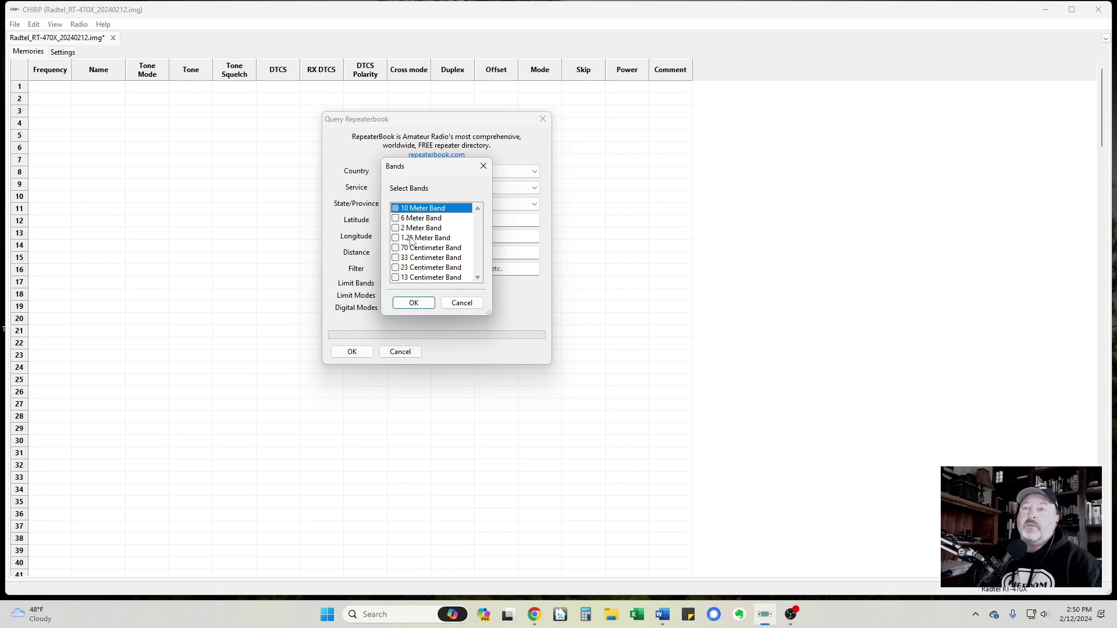
click(396, 228)
click(396, 248)
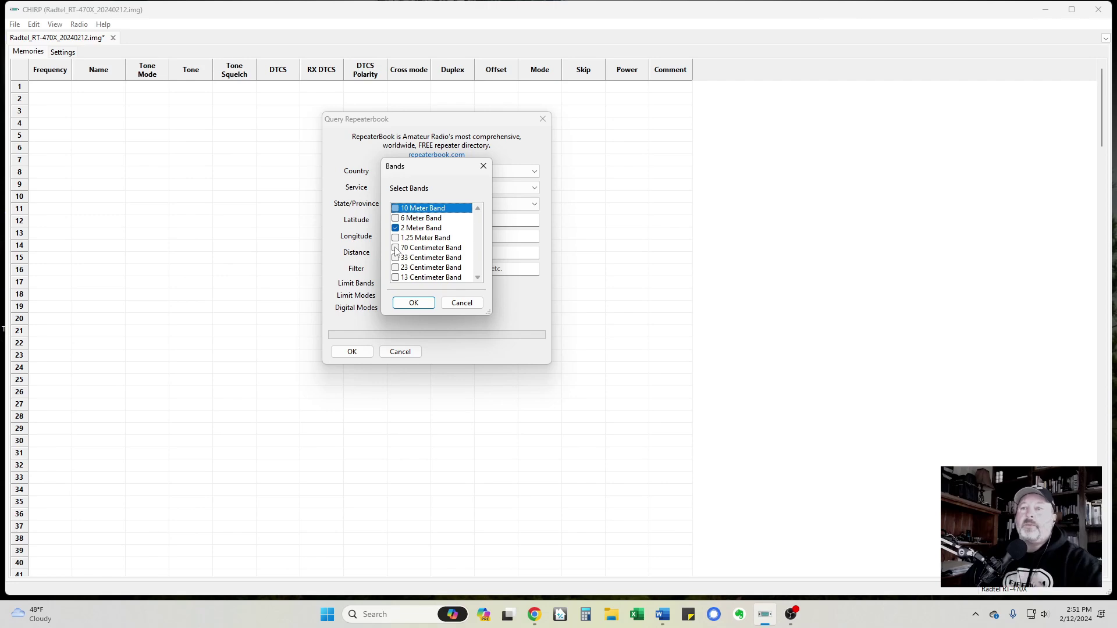
click(414, 303)
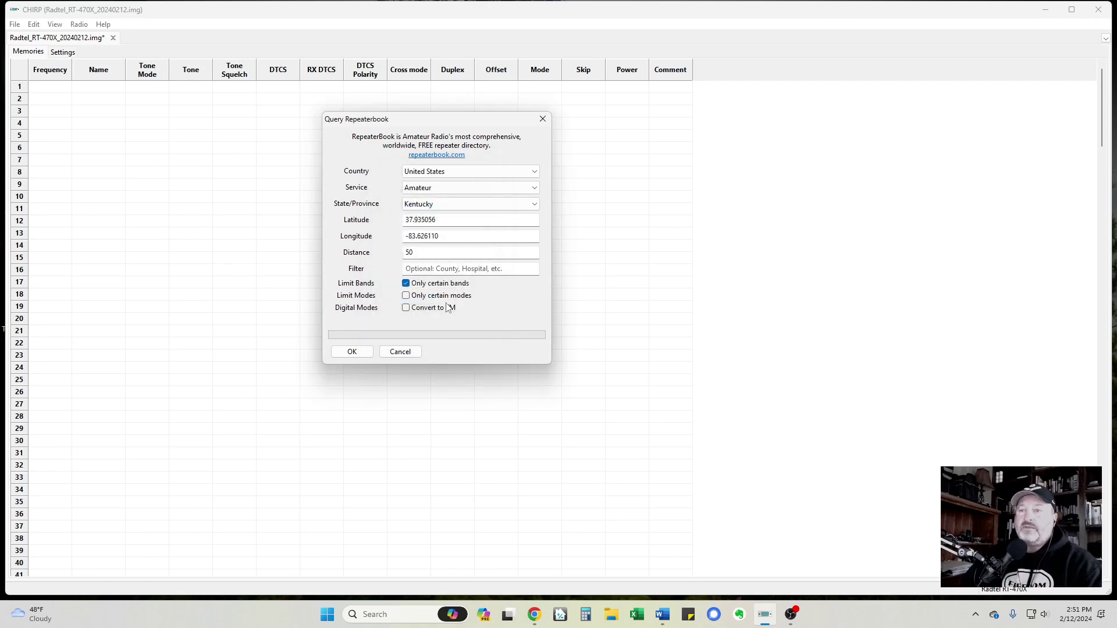
- Limit the query to FM mode and run it to retrieve the repeaters
click(406, 296)
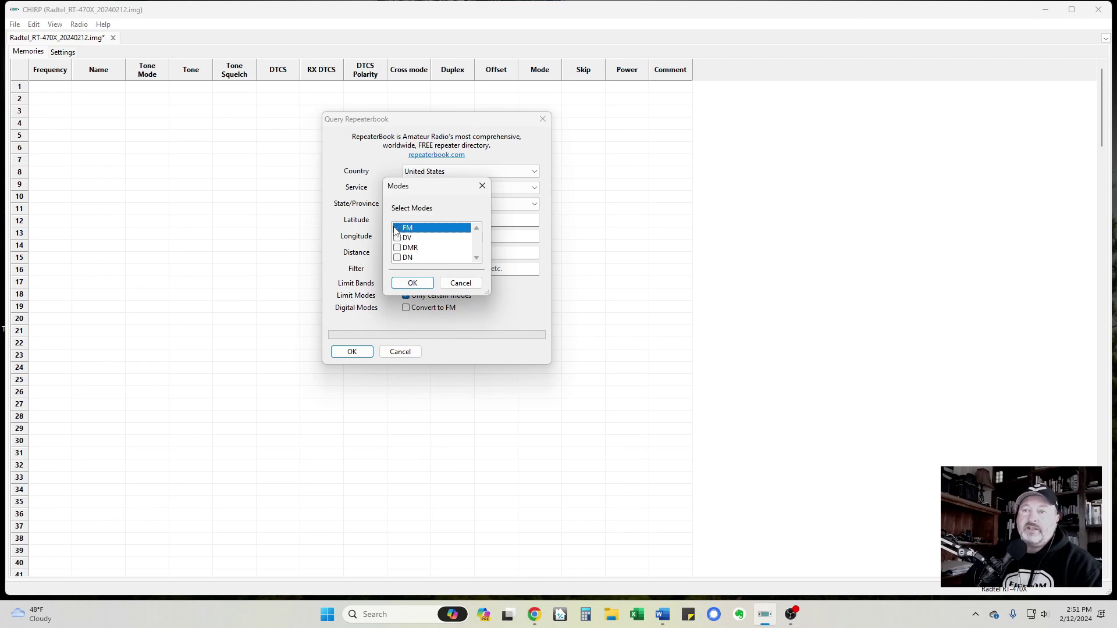
click(414, 284)
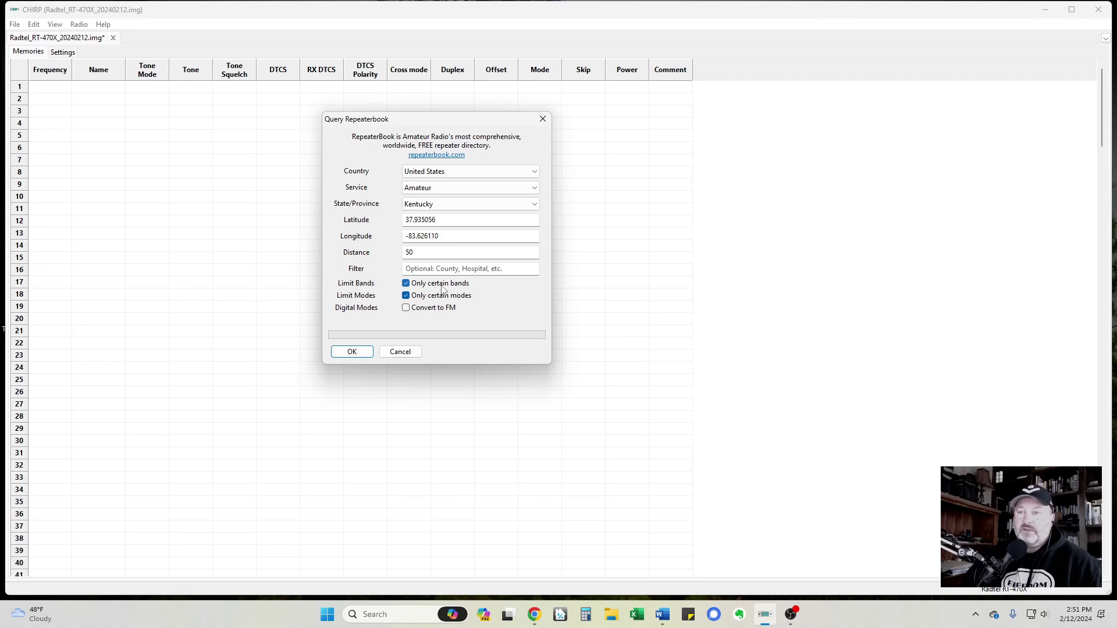
click(356, 353)
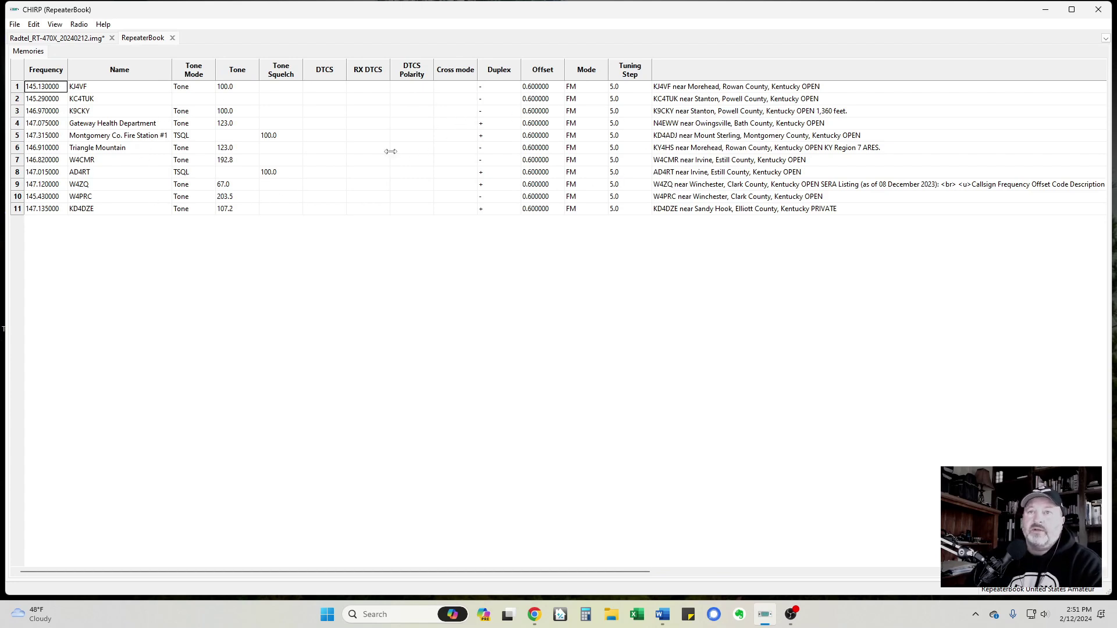
click(84, 39)
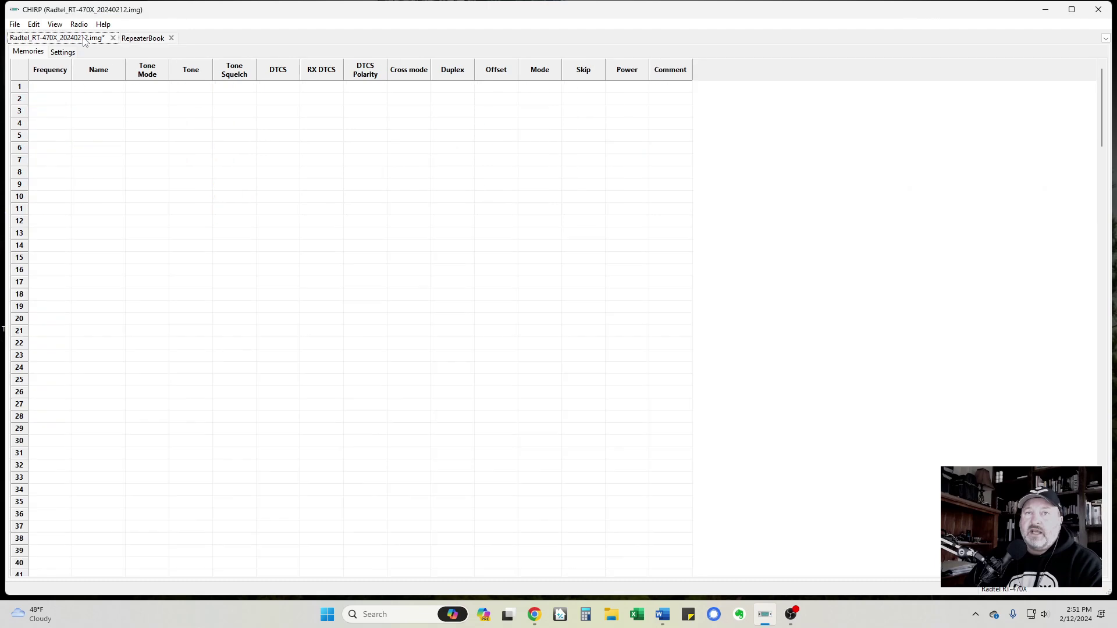
click(132, 42)
click(90, 41)
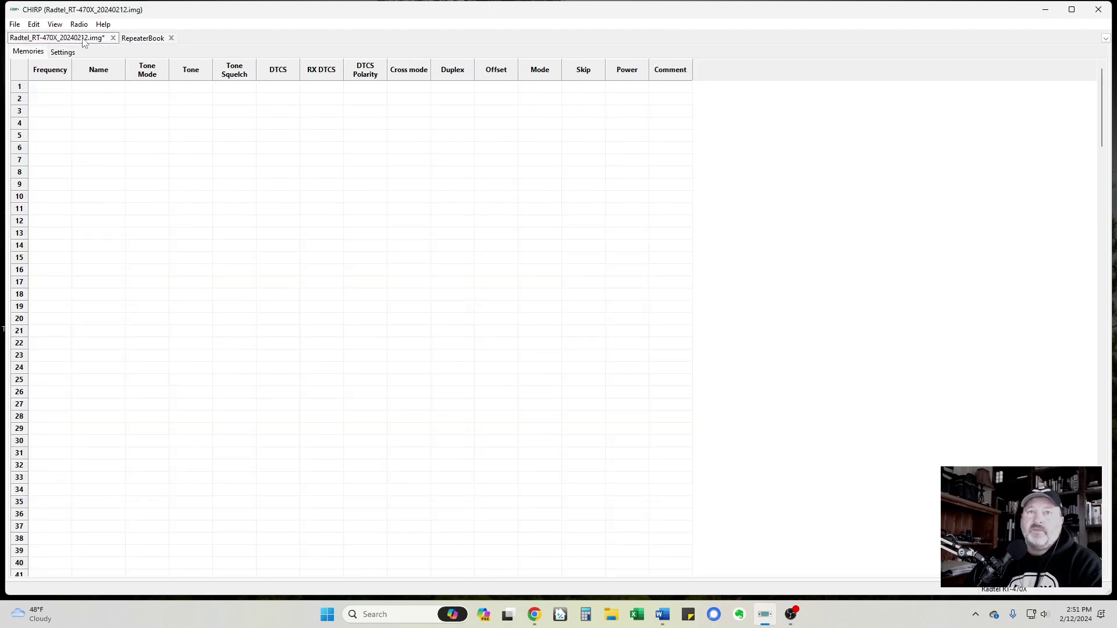
click(144, 39)
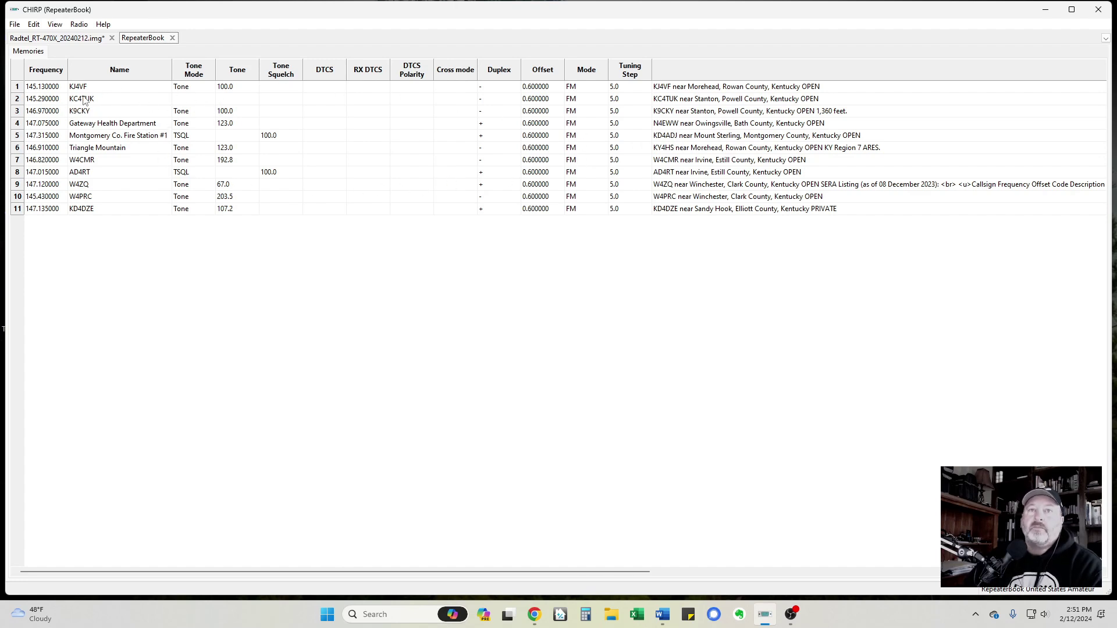
- Copy all the repeater rows, 1 to 11, from the RepeaterBook results
click(51, 87)
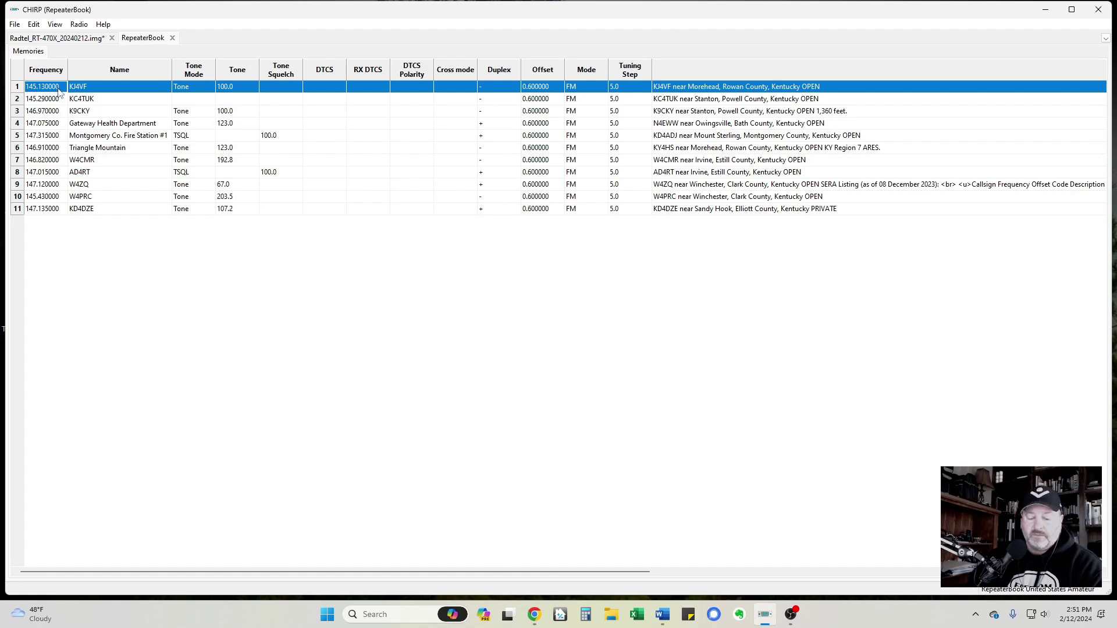
key(shift+Down)
key(shift+Down)
key(shift+Down)
key(shift+Down)
key(shift+Down)
key(shift+Down)
key(shift+Down)
key(shift+Down)
key(shift+Down)
key(shift+Down)
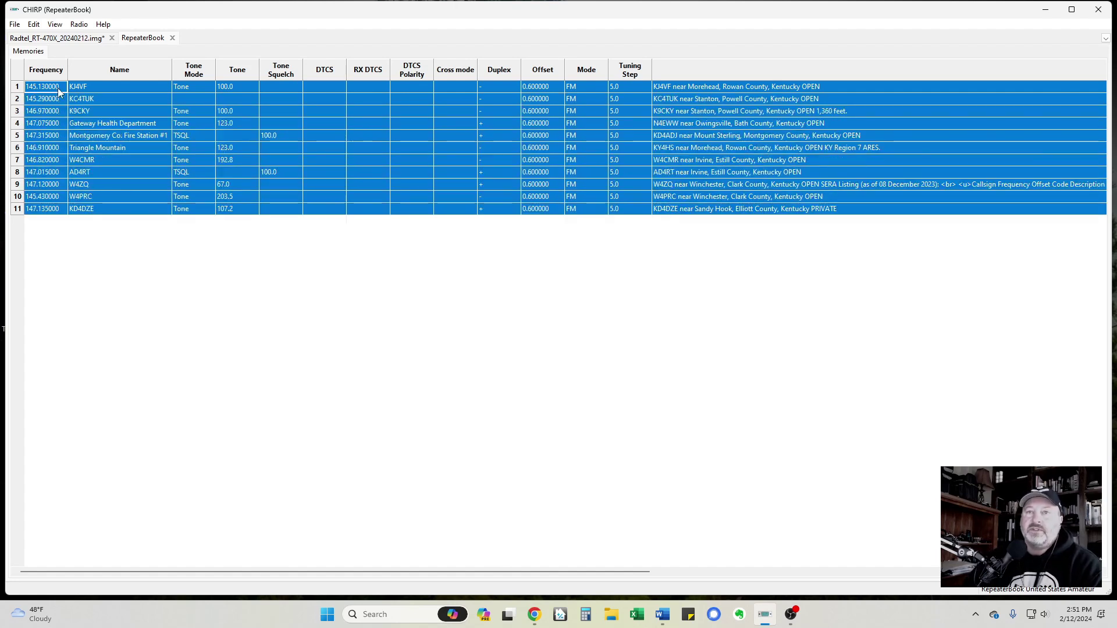
right_click(126, 97)
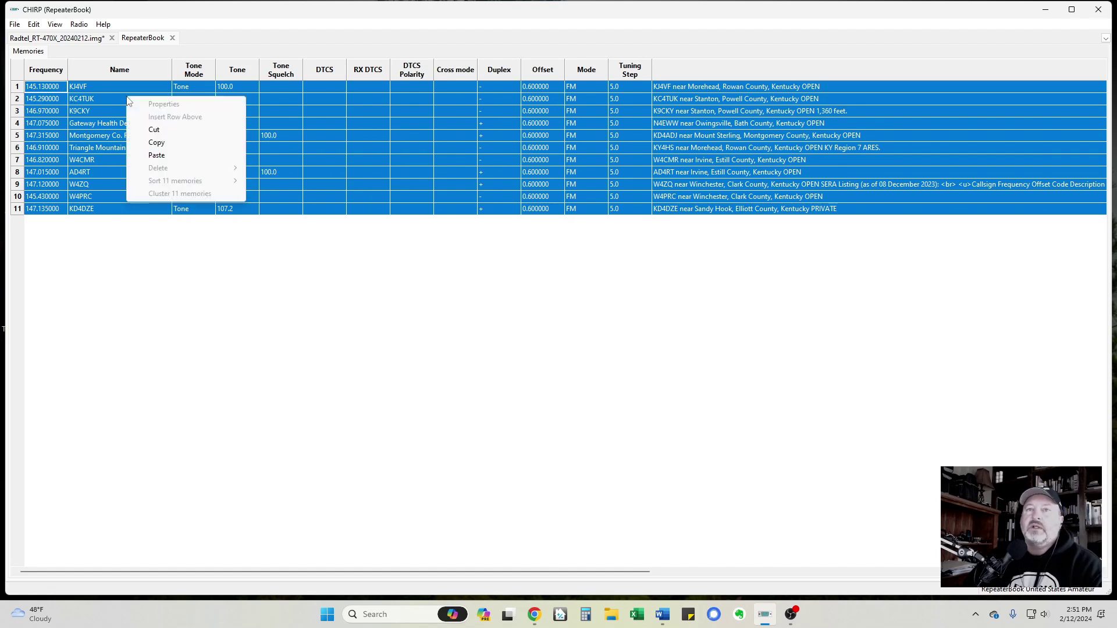
click(157, 143)
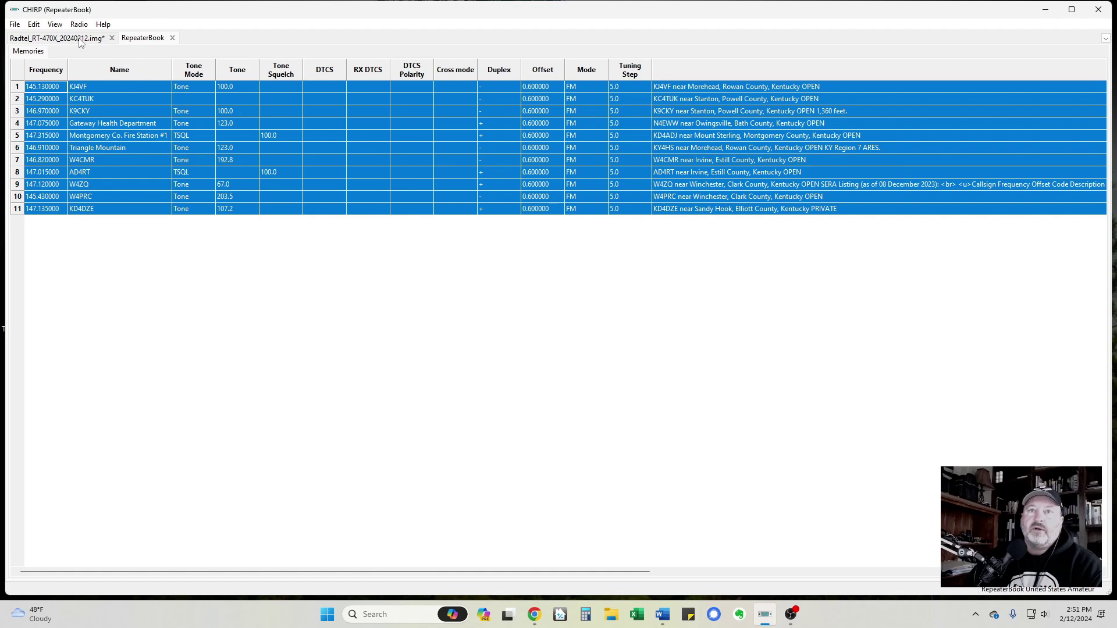
- Paste the copied repeaters into the Radtel_RT-470X_20240212.img memory list starting at row 1
click(81, 40)
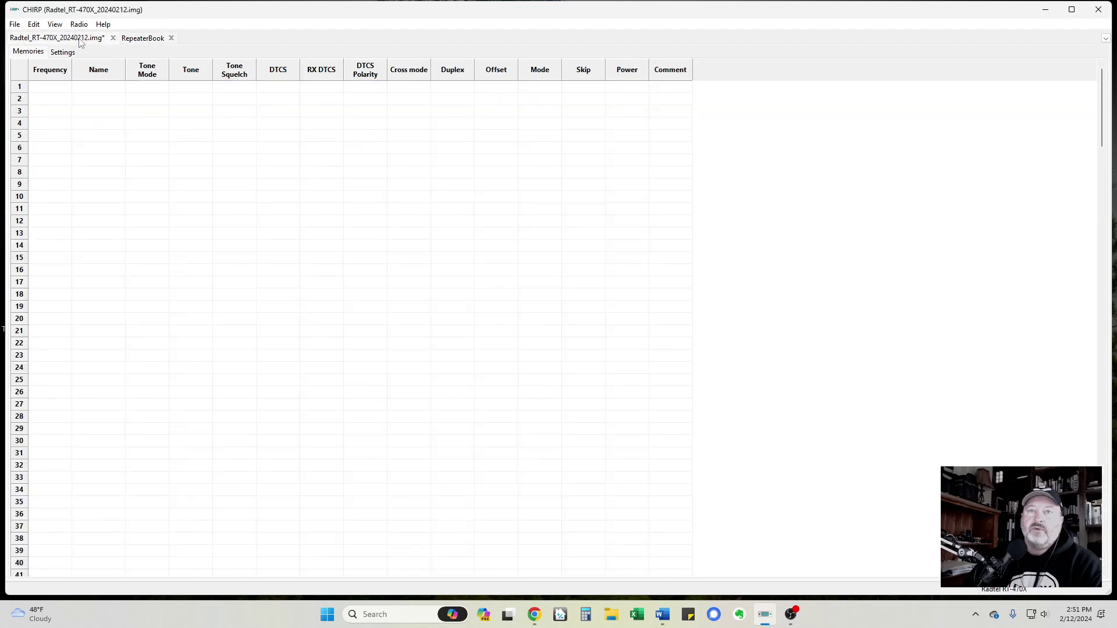
right_click(49, 93)
click(24, 89)
right_click(23, 92)
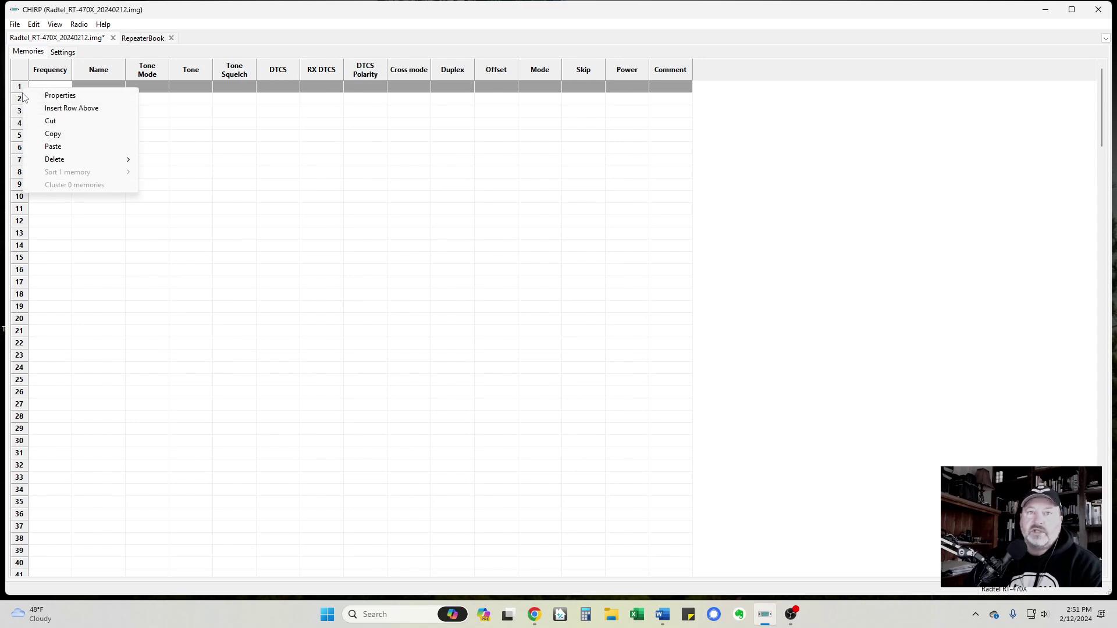
click(53, 147)
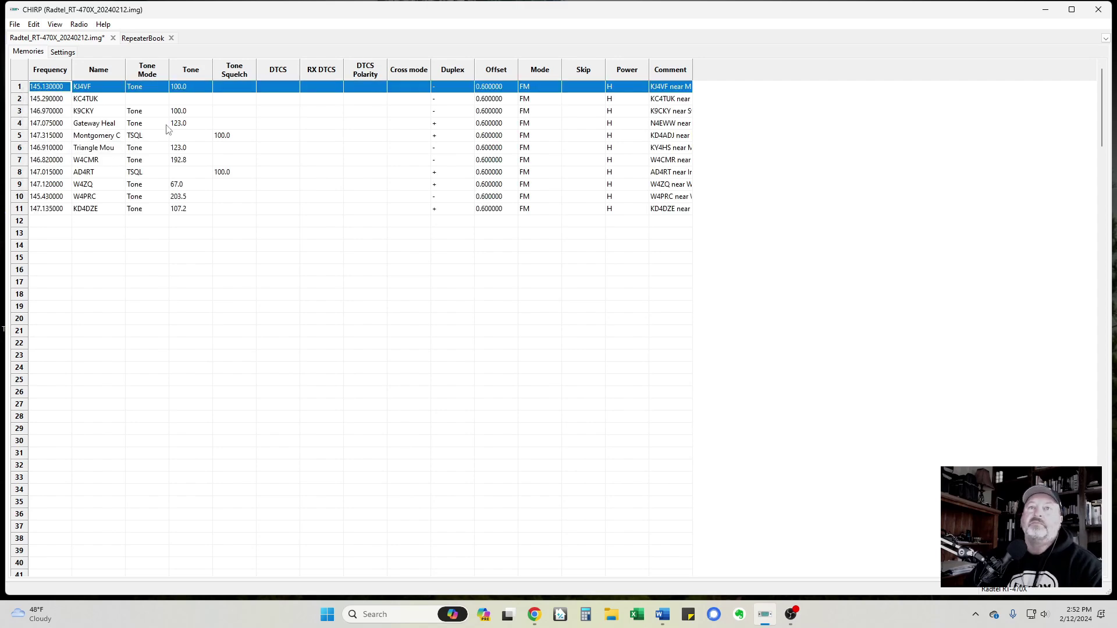
click(145, 38)
click(71, 38)
click(129, 40)
click(74, 40)
click(138, 40)
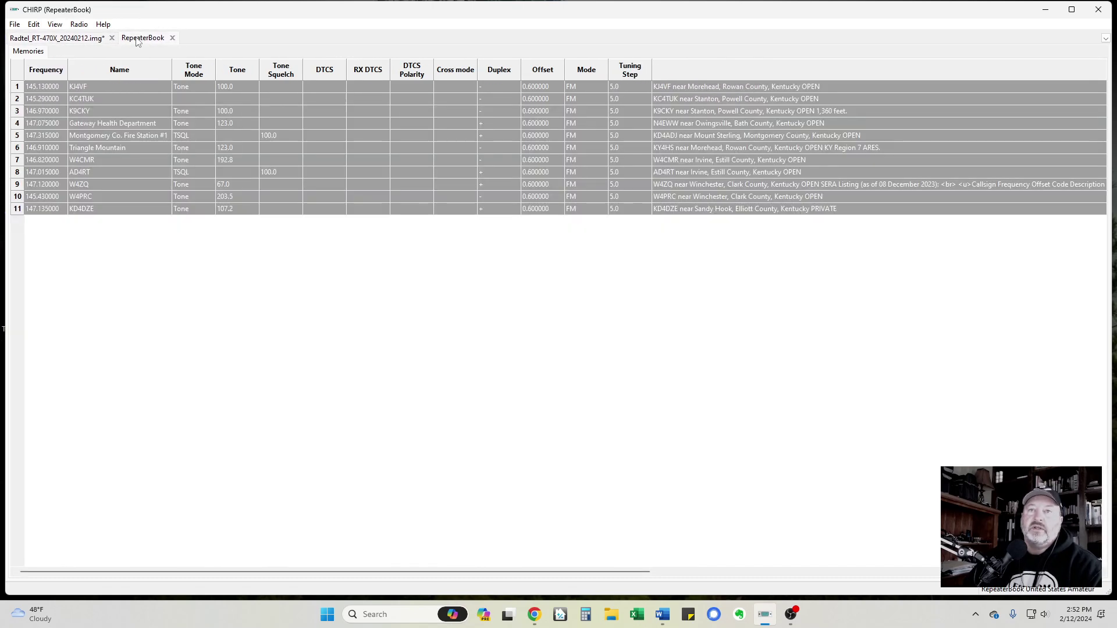
click(149, 264)
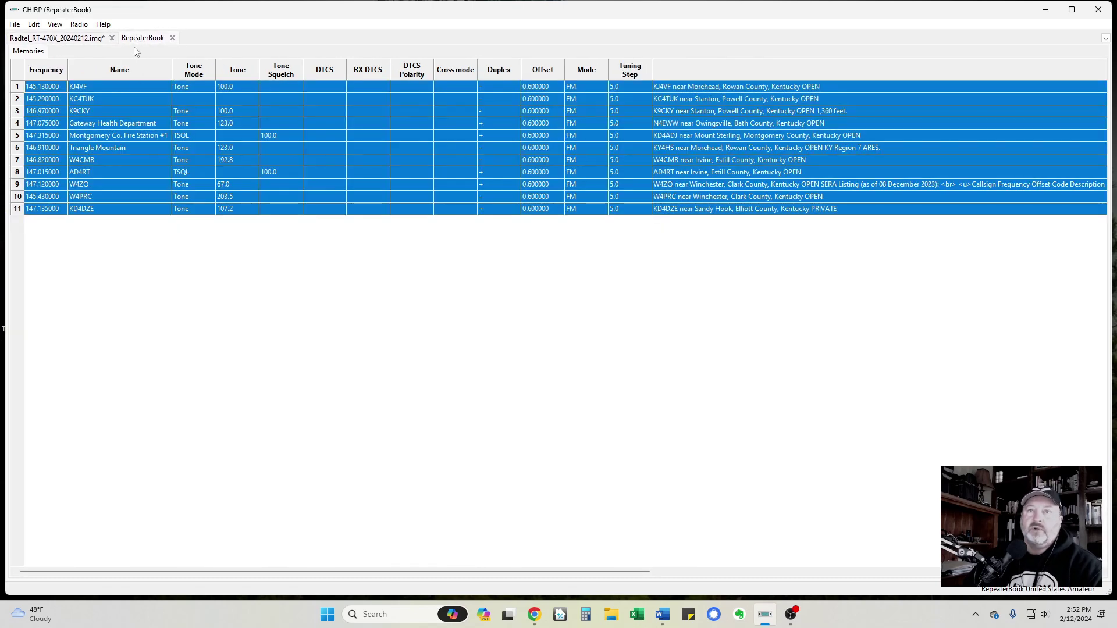
- Close the RepeaterBook results and widen the Comment column of the radio's memory list to show the full comments
click(79, 40)
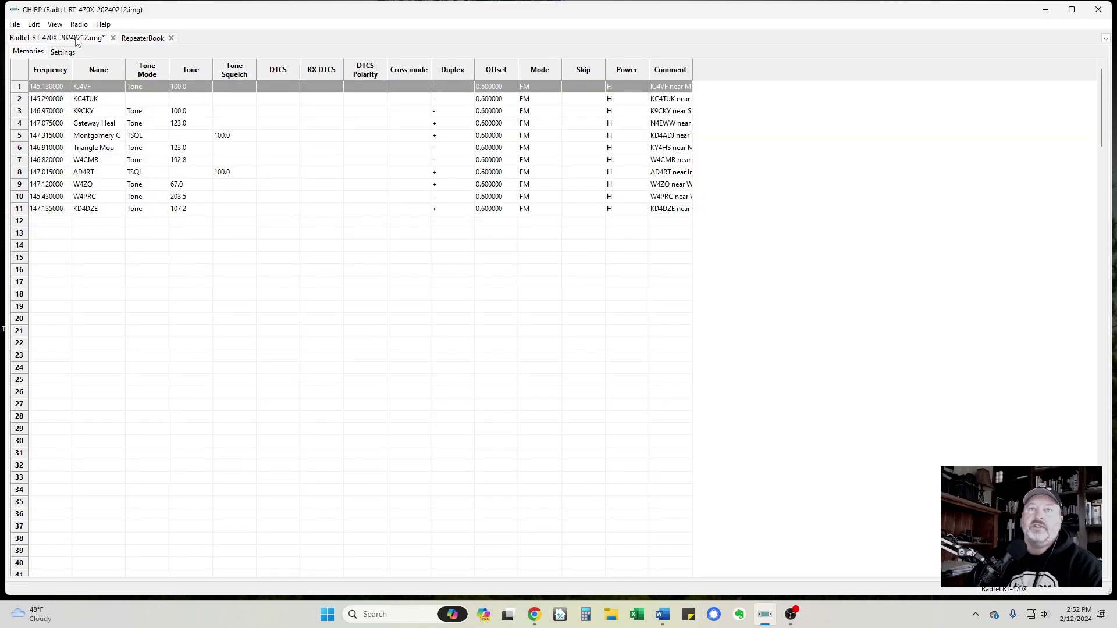
click(135, 40)
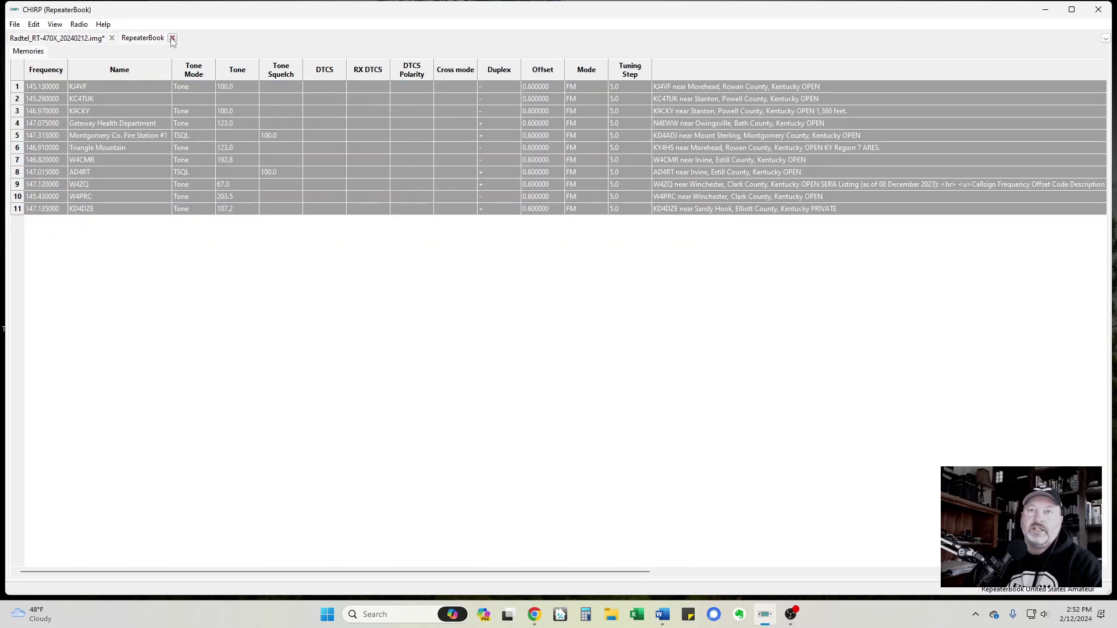
click(171, 38)
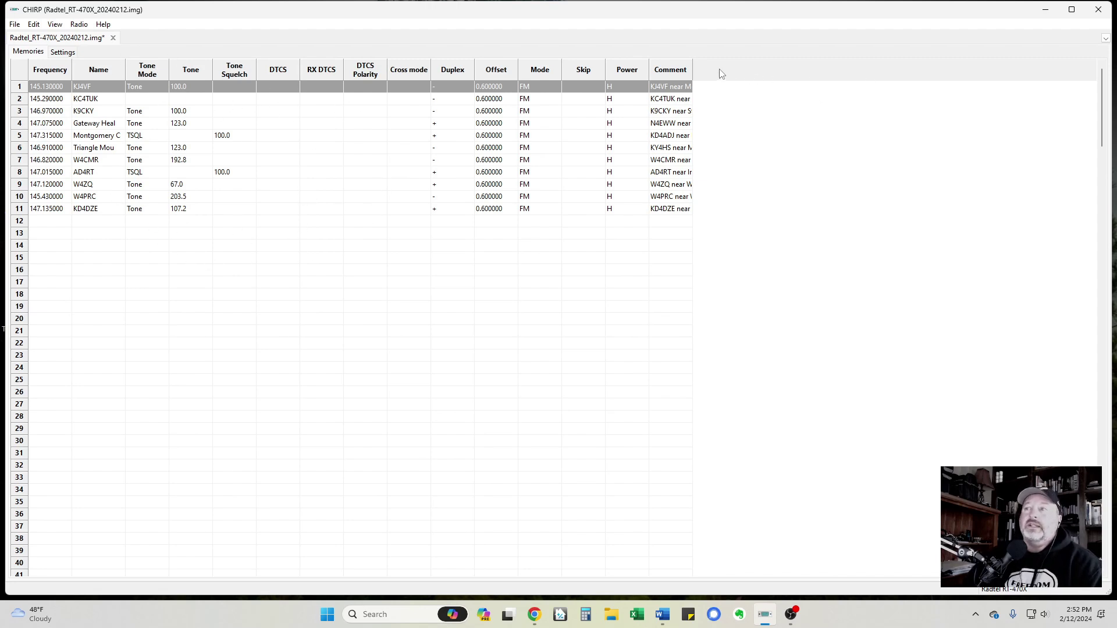
drag(692, 71, 1068, 70)
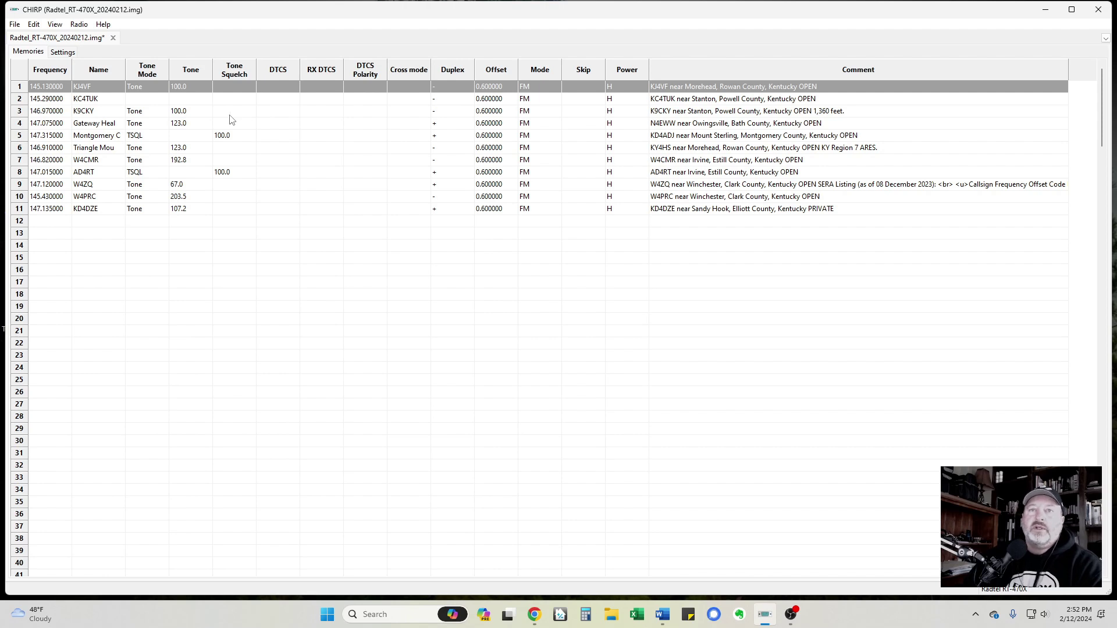
- Rename memory 1, the 145.130000 repeater, as Cave Run
click(436, 102)
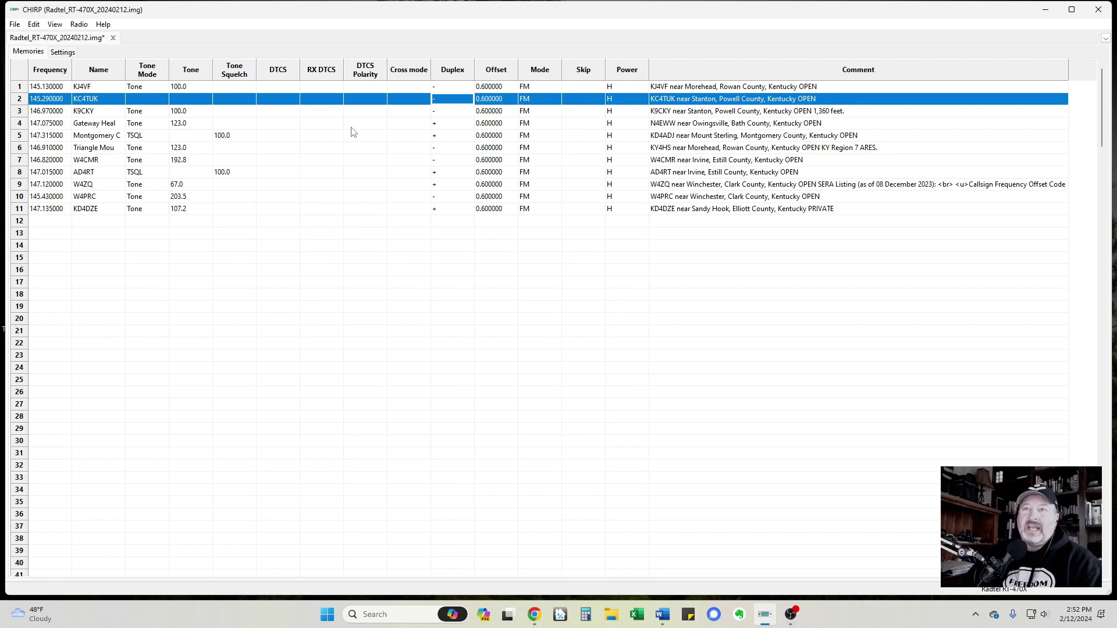
click(97, 89)
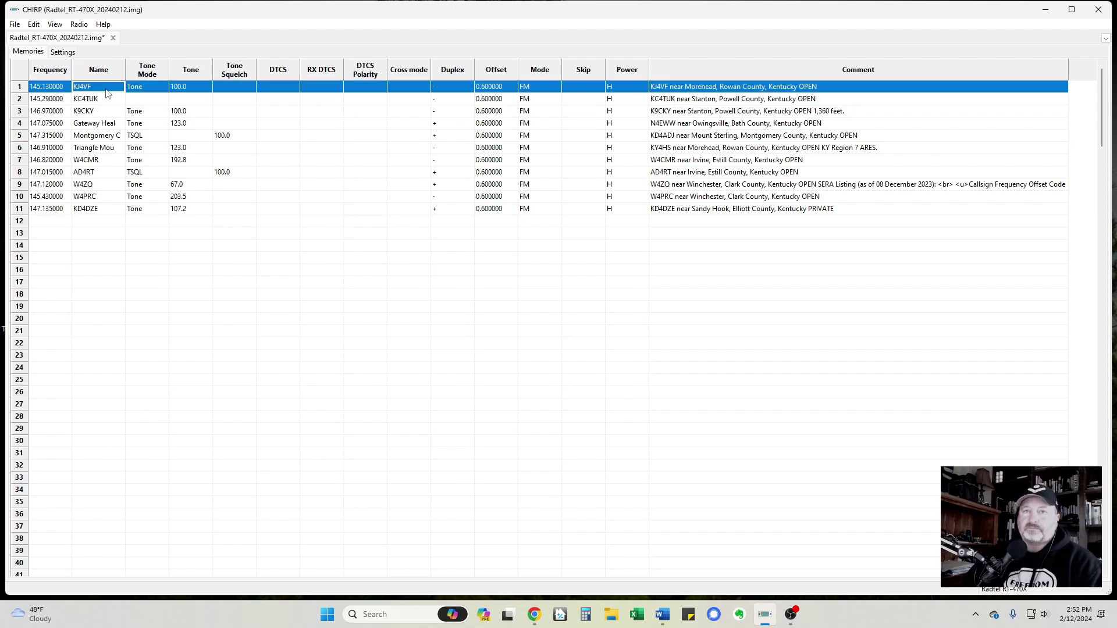
click(106, 89)
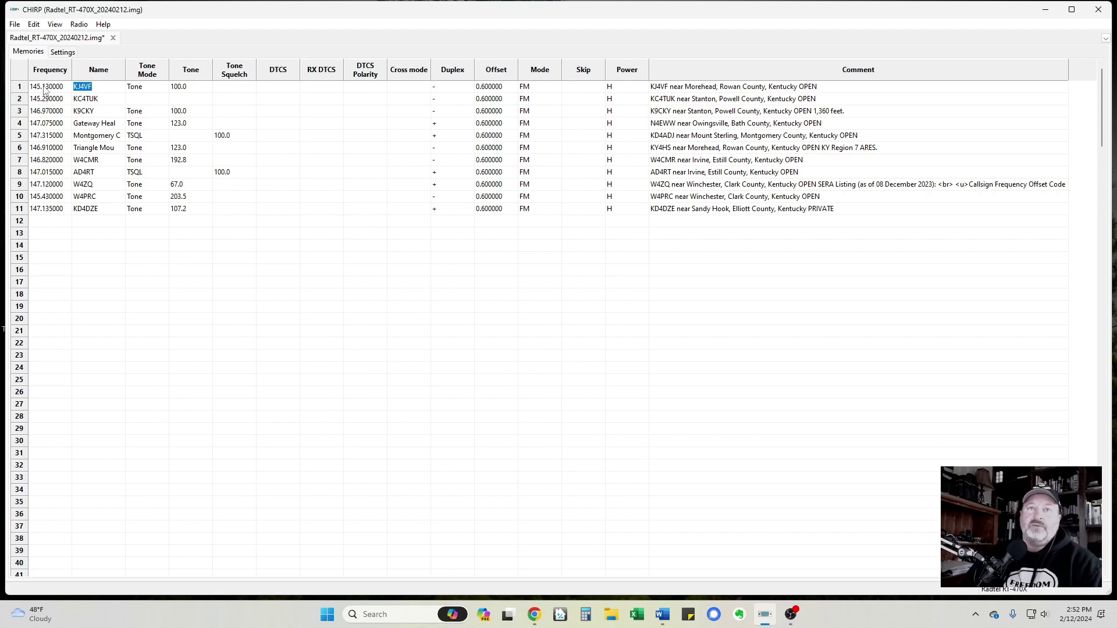
click(99, 87)
drag(100, 87, 79, 86)
key(BackSpace)
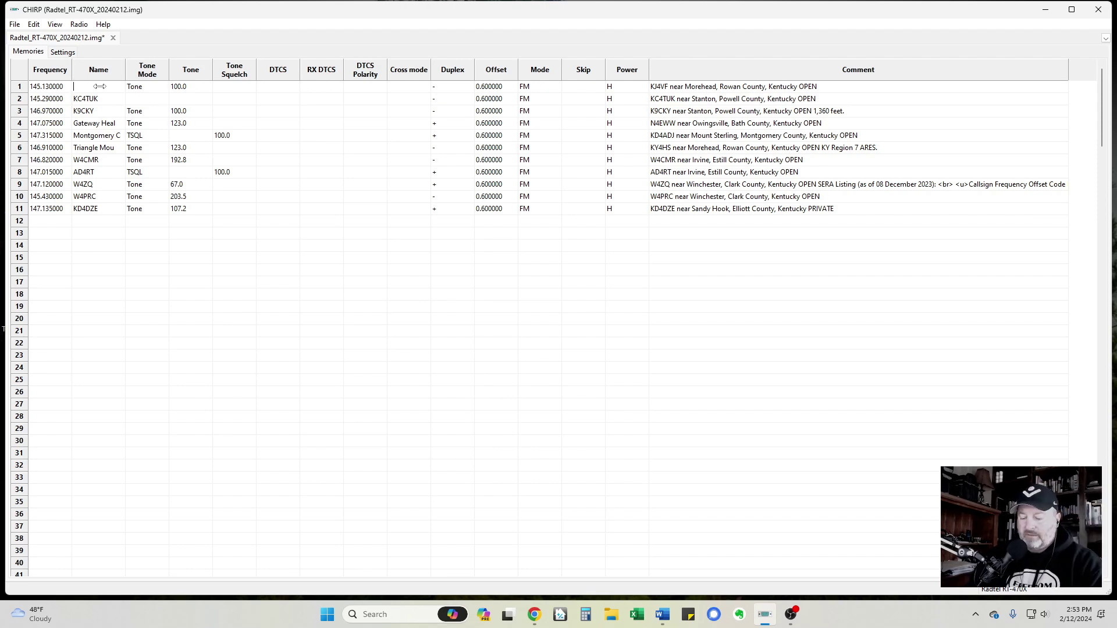
text(Cave Run)
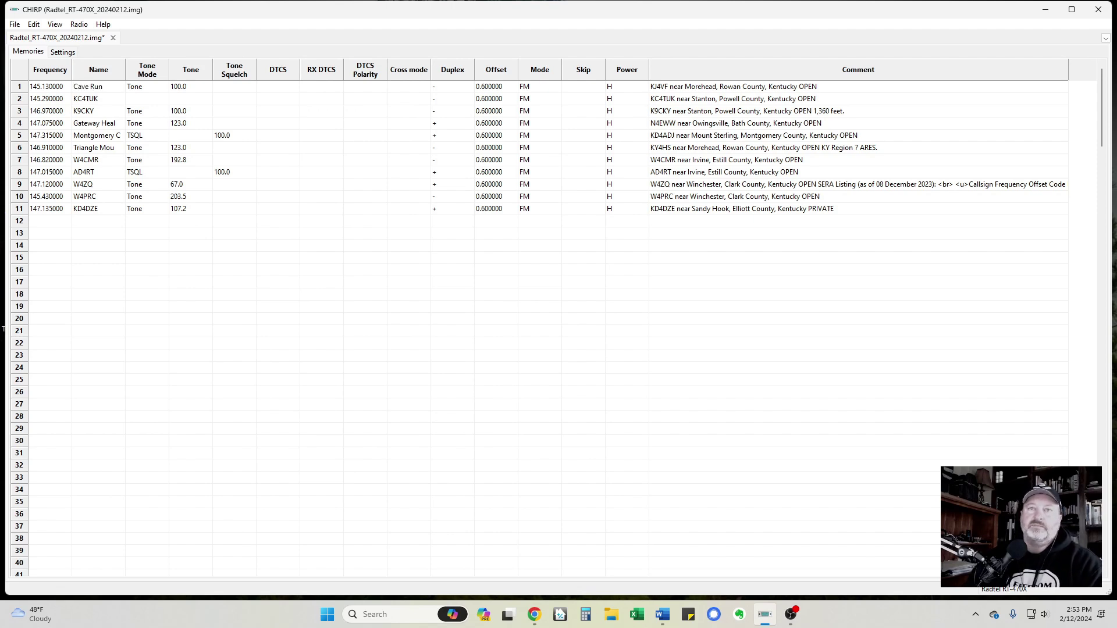
key(Return)
- Rename memories 2 and 3 as Stanton 1 and Stanton 2
text(Stanton)
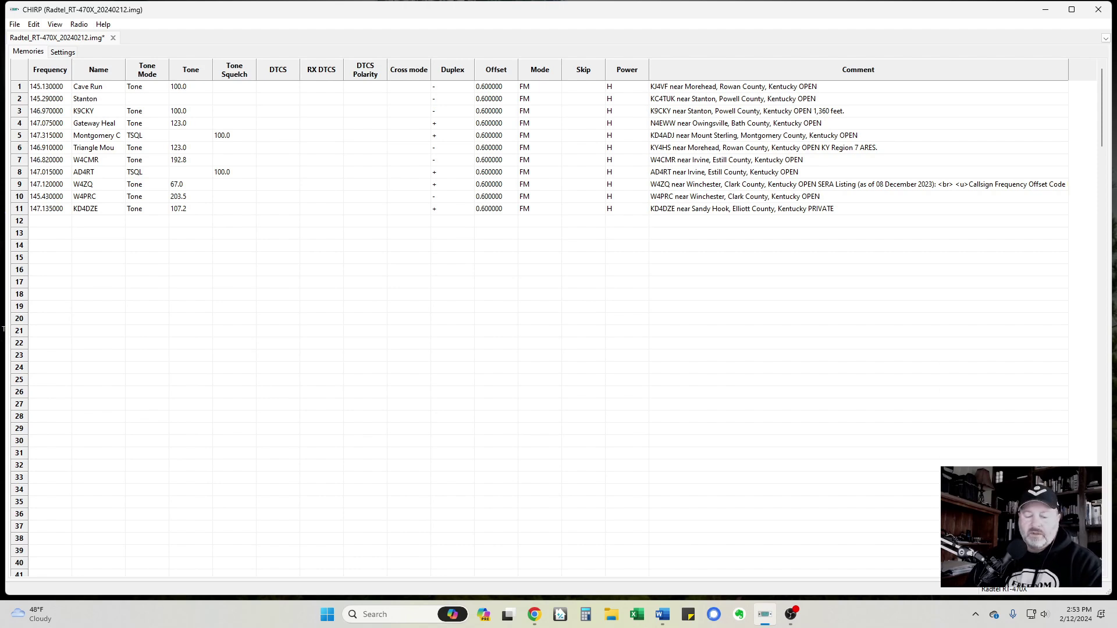
text( 1)
key(Return)
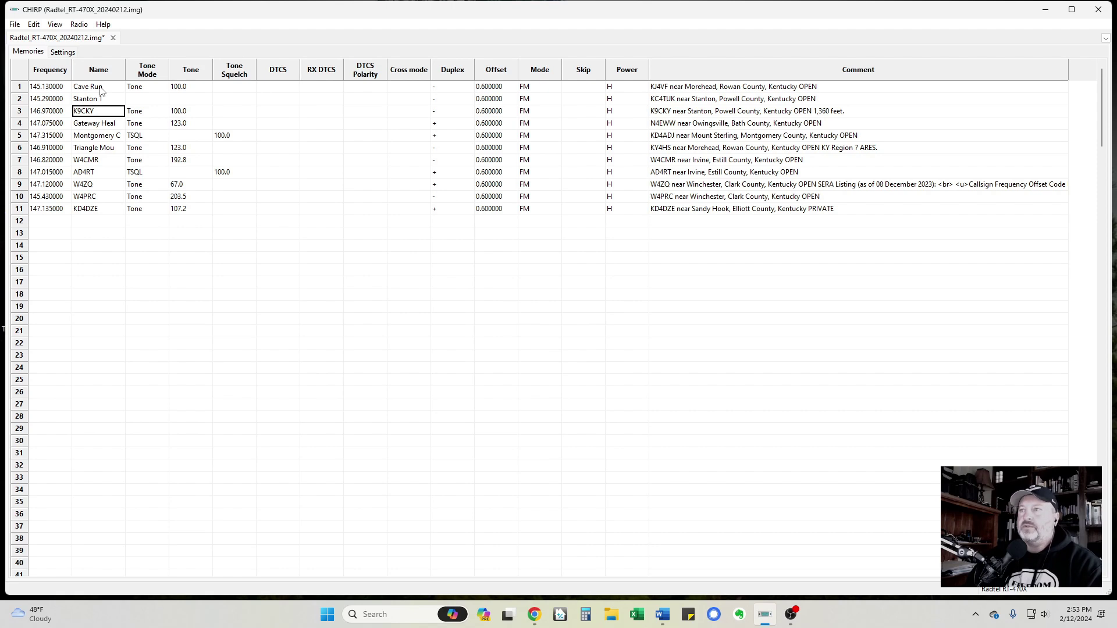
text(Stanton )
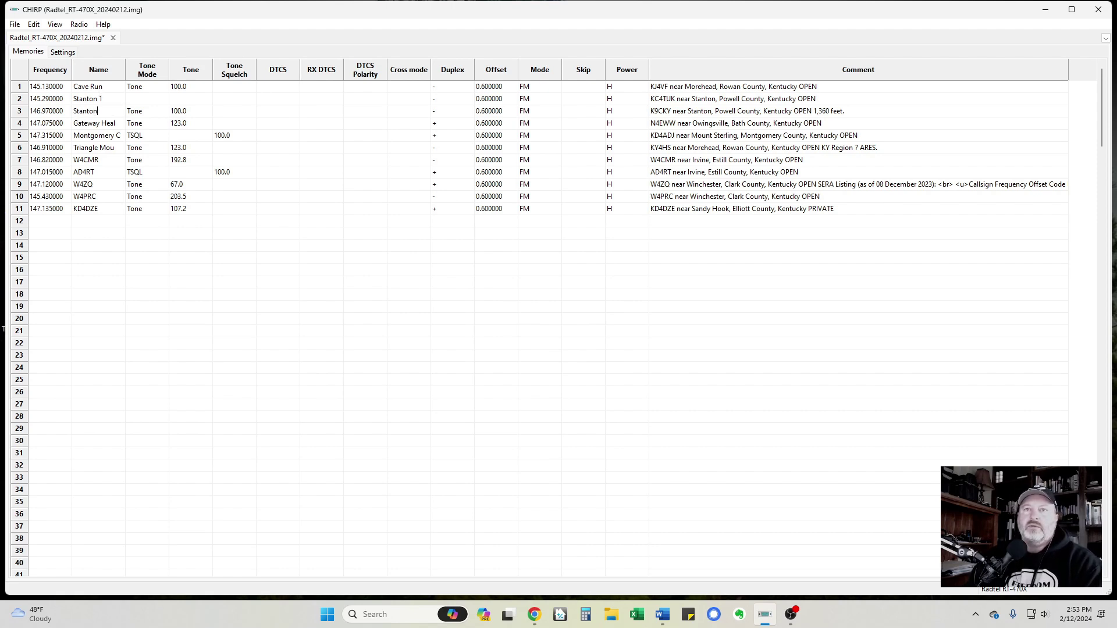
text(2)
key(Return)
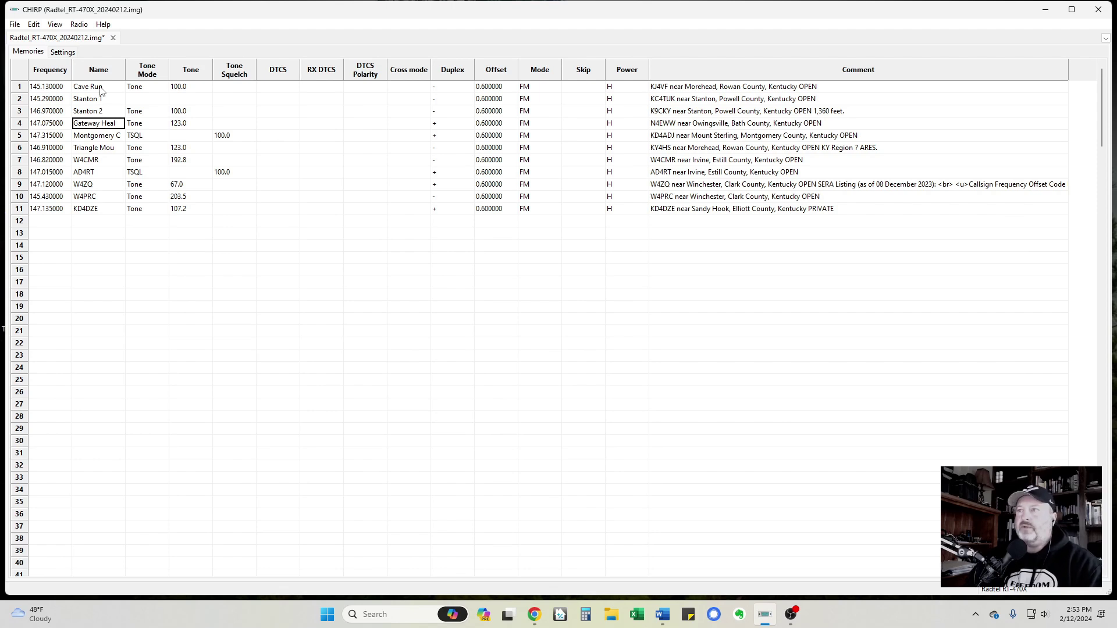
key(Right)
key(Right)
key(Right)
key(Right)
key(Right)
key(Right)
key(Right)
key(Right)
key(Right)
key(Right)
key(Right)
key(Right)
key(Right)
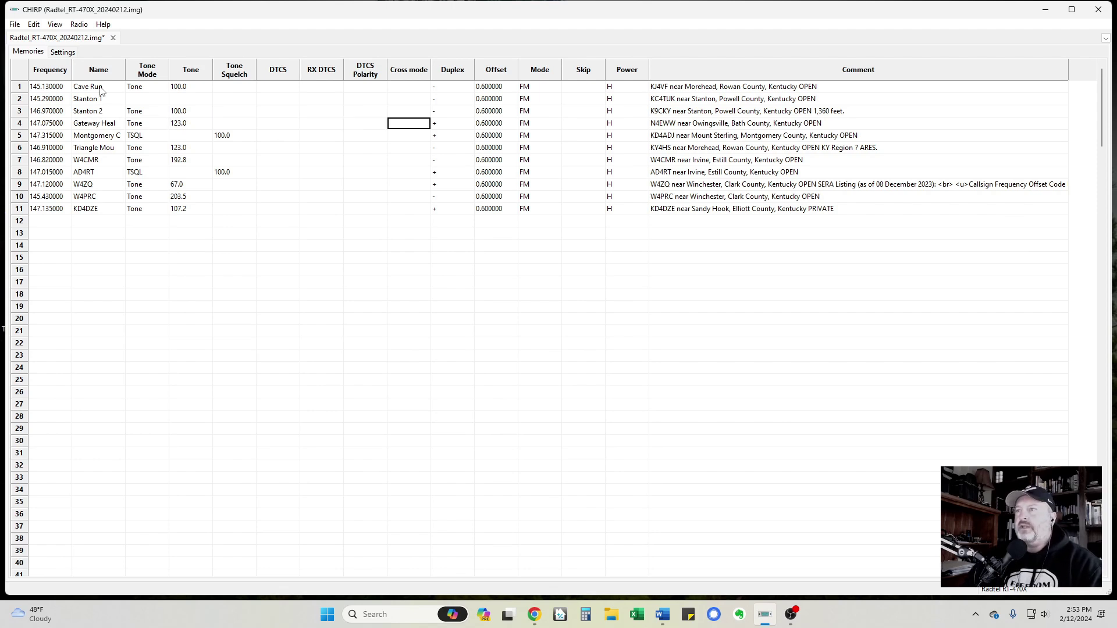
key(Left)
key(Left)
key(Left)
key(Left)
key(Left)
key(Left)
key(Left)
key(Left)
key(Left)
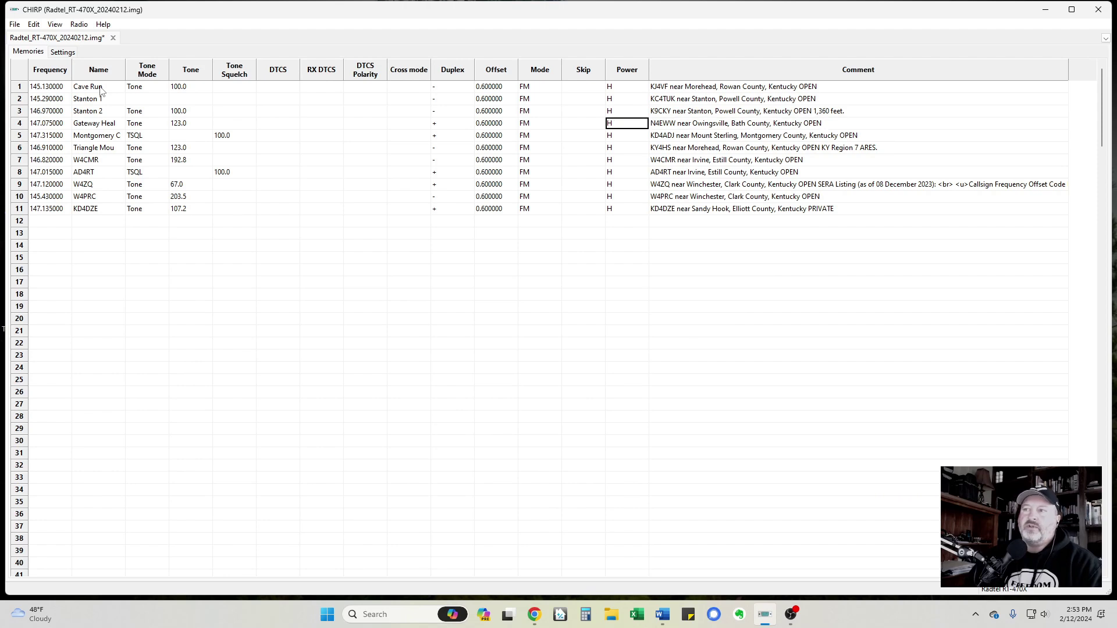
key(Left)
key(Left)
key(Left)
key(Left)
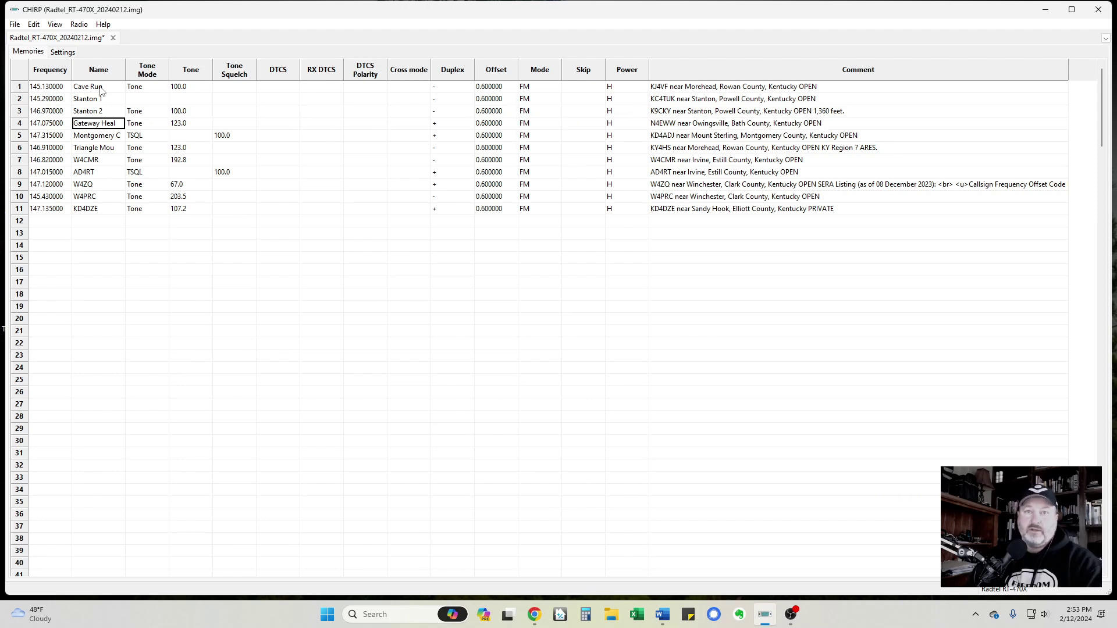
- Rename memories 4, 5 and 6 as Bath, Montgomery and Morehead
text(Bath)
key(Return)
text(Mont)
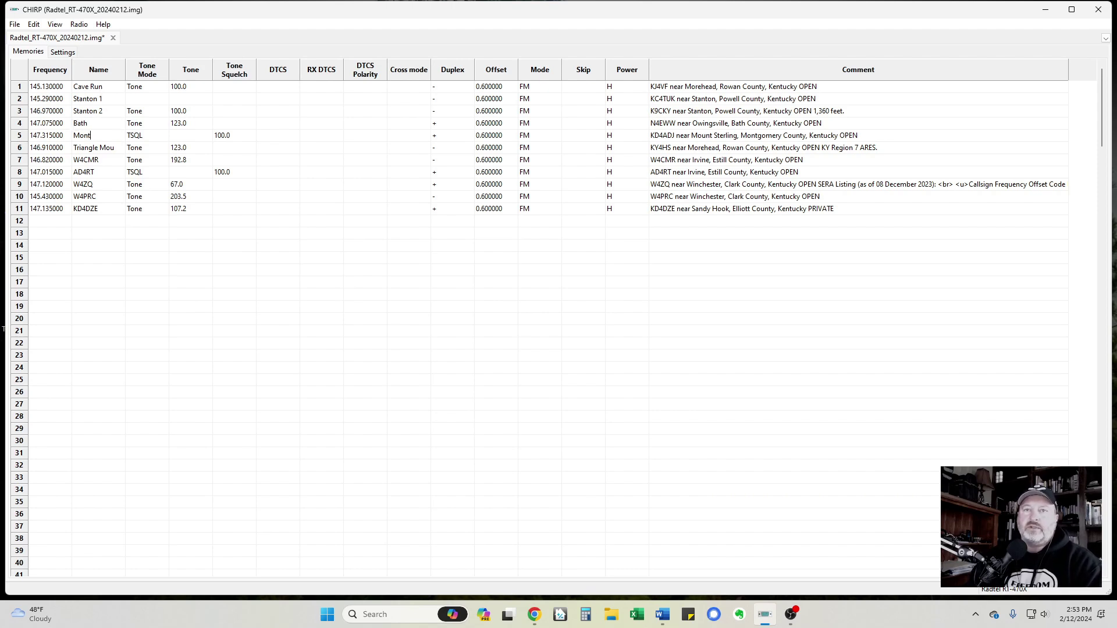
text(gomery)
key(Return)
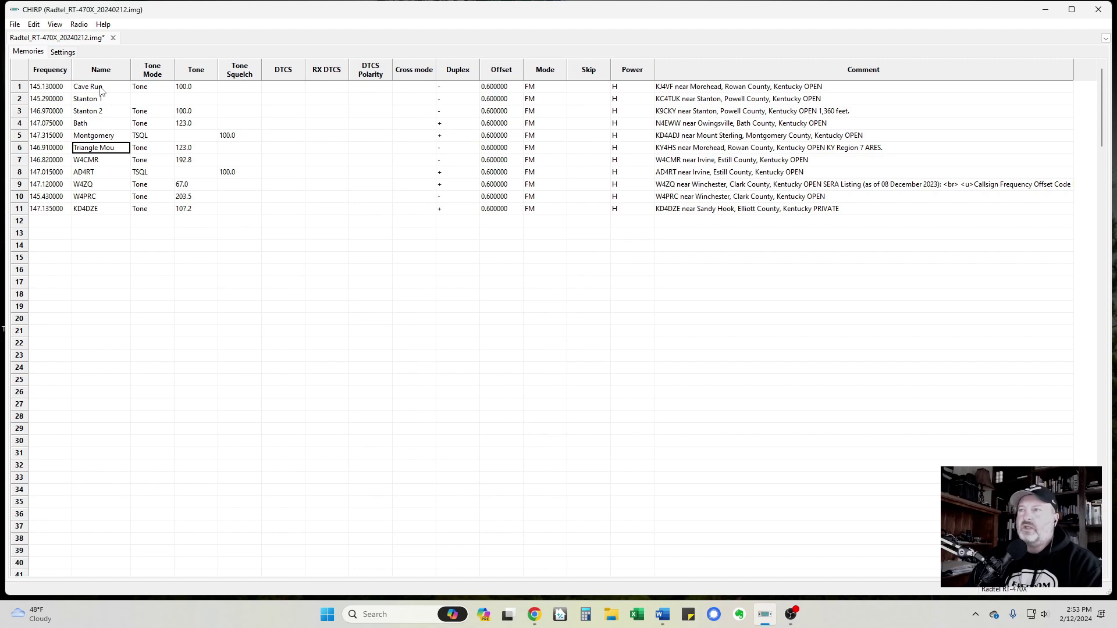
text(Morehead)
key(Return)
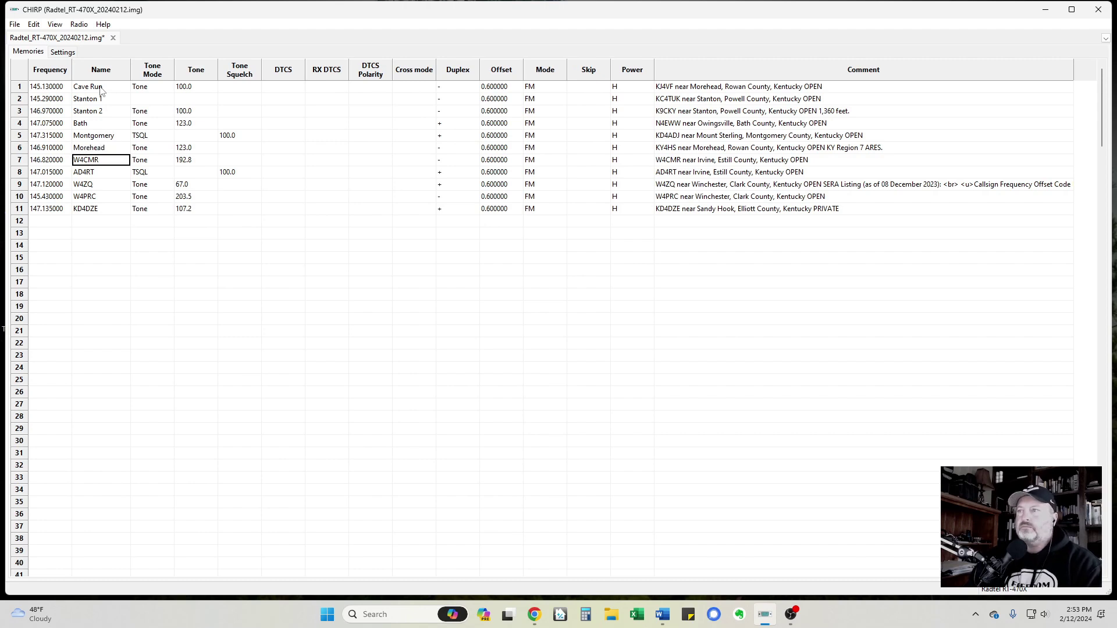
- Rename memories 7 and 8 as Estill 1 and Estill 2
text(Estill 1)
key(Return)
text(Estill 2)
key(Return)
- Name memory 9 Clark 2 and memory 10 Clark 1
text(Clar)
key(BackSpace)
key(BackSpace)
key(BackSpace)
key(BackSpace)
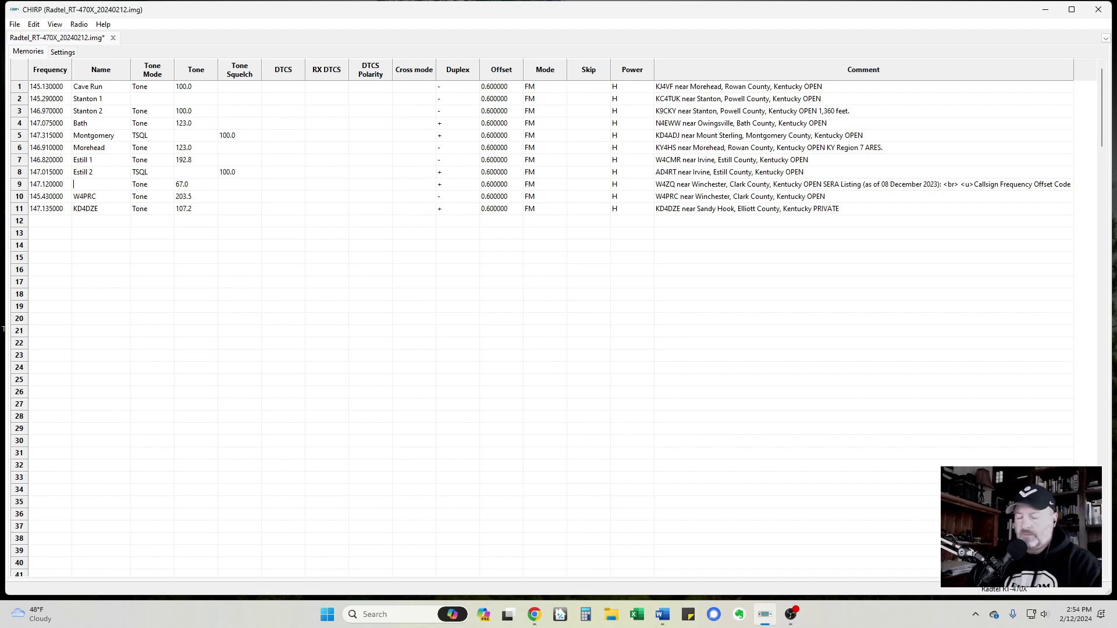
text(Clark 2)
key(Return)
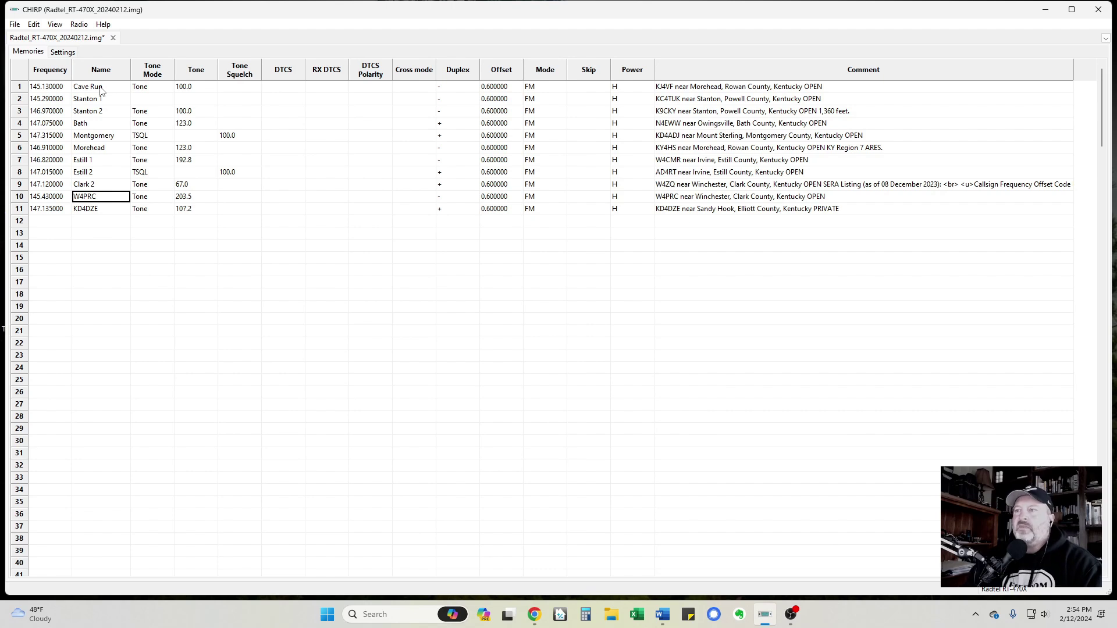
text(Clark)
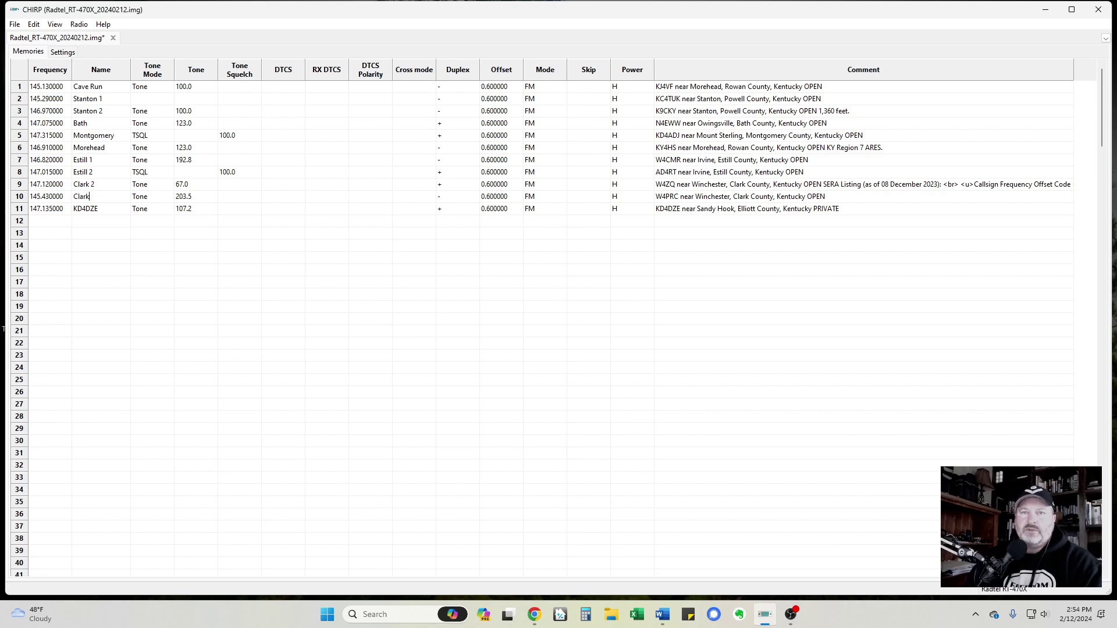
text( 1)
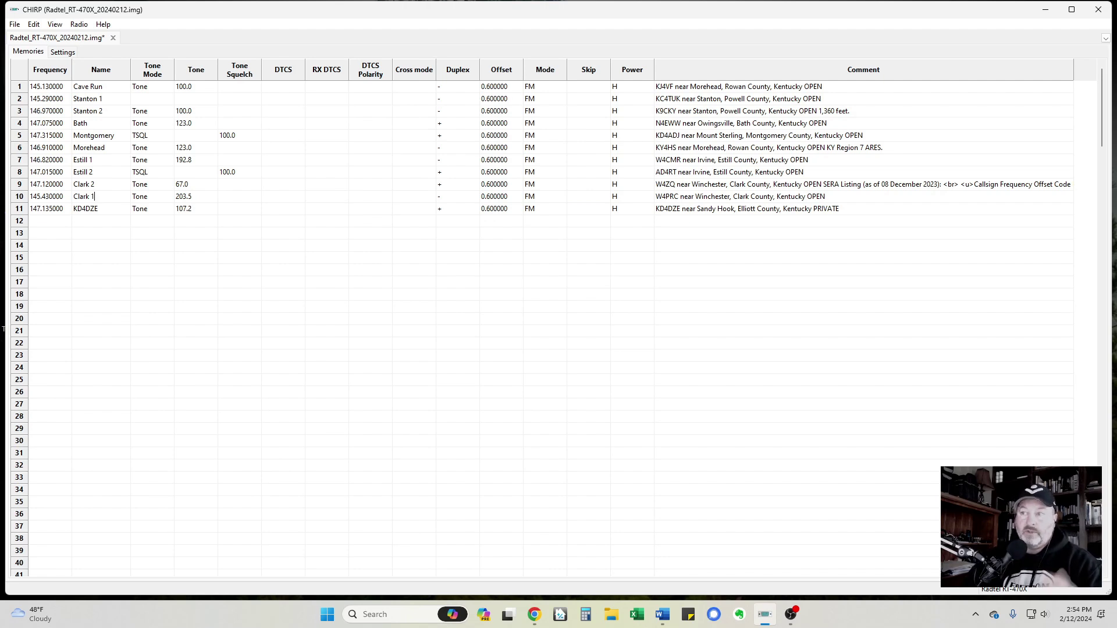
key(Return)
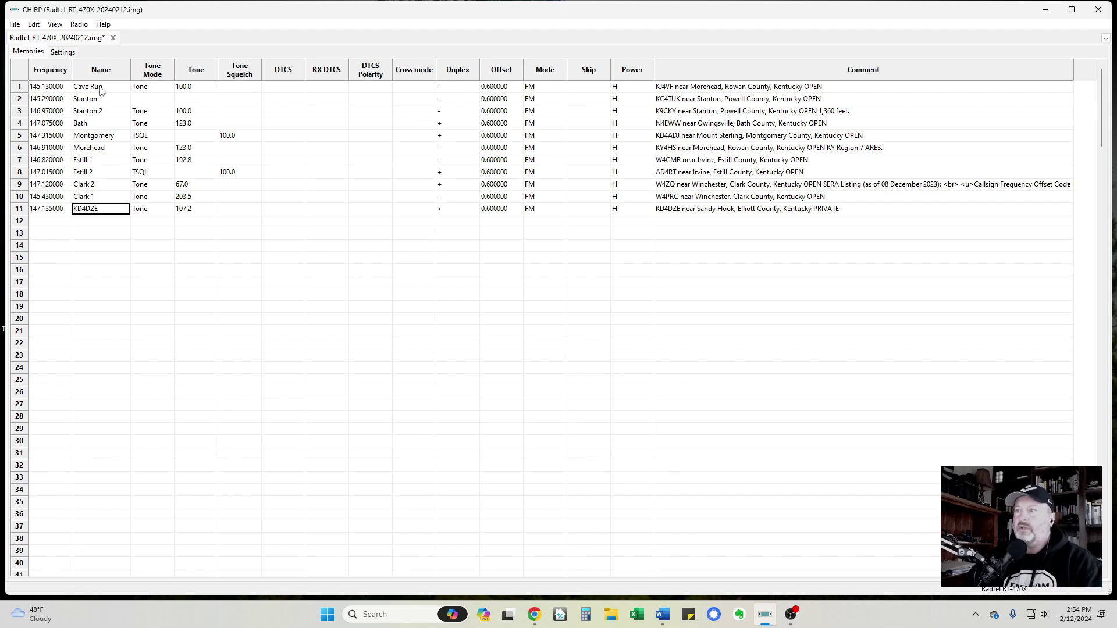
- Rename memory 11, the 147.135000 repeater, as Elliott
text(E)
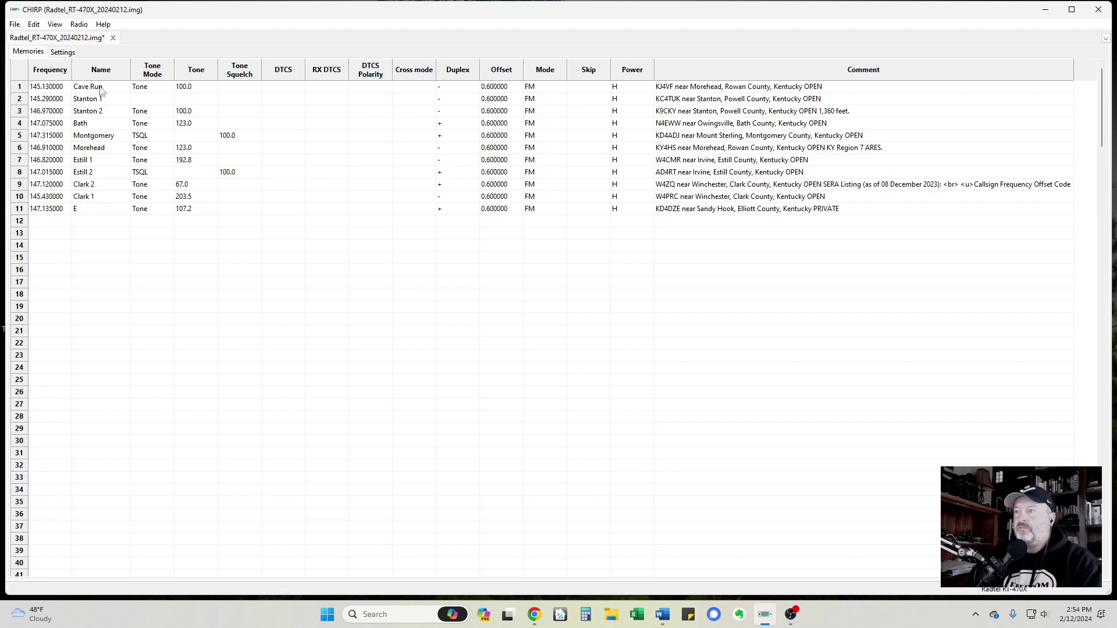
text(lliott)
key(Return)
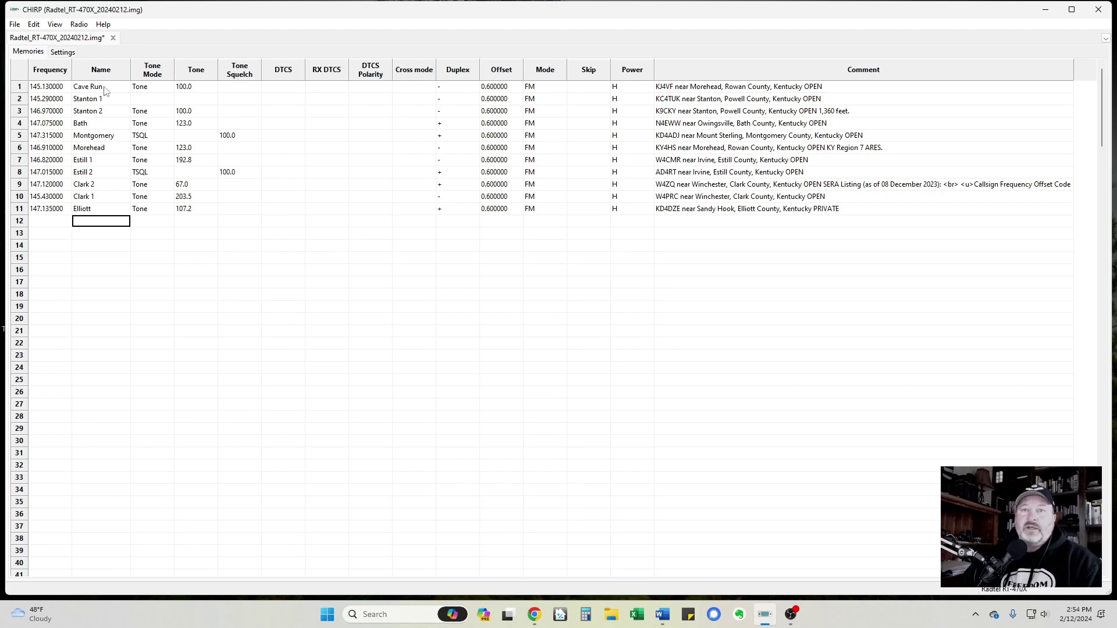
- Set the tone mode of the Montgomery and Estill 2 memories, rows 5 and 8, to Tone
click(156, 137)
click(158, 135)
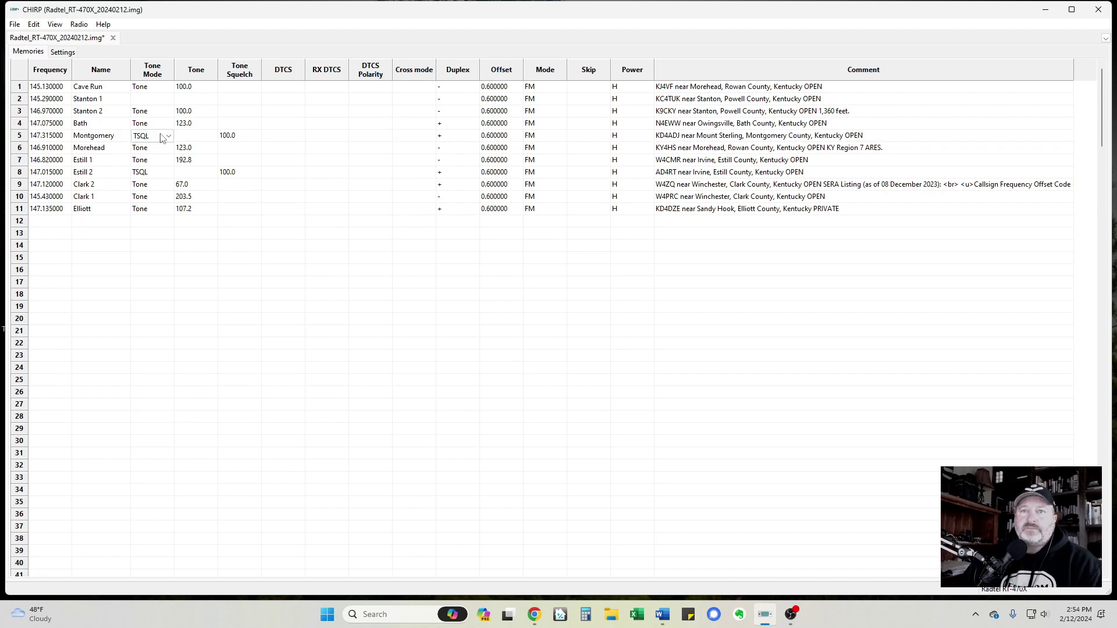
click(162, 158)
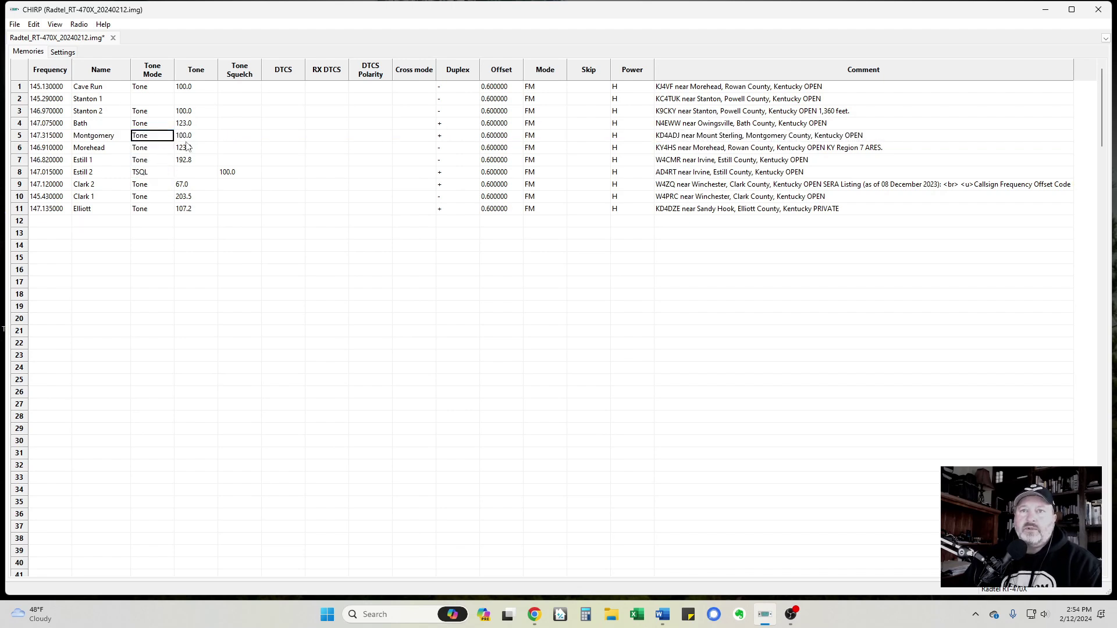
click(169, 174)
click(170, 174)
click(171, 174)
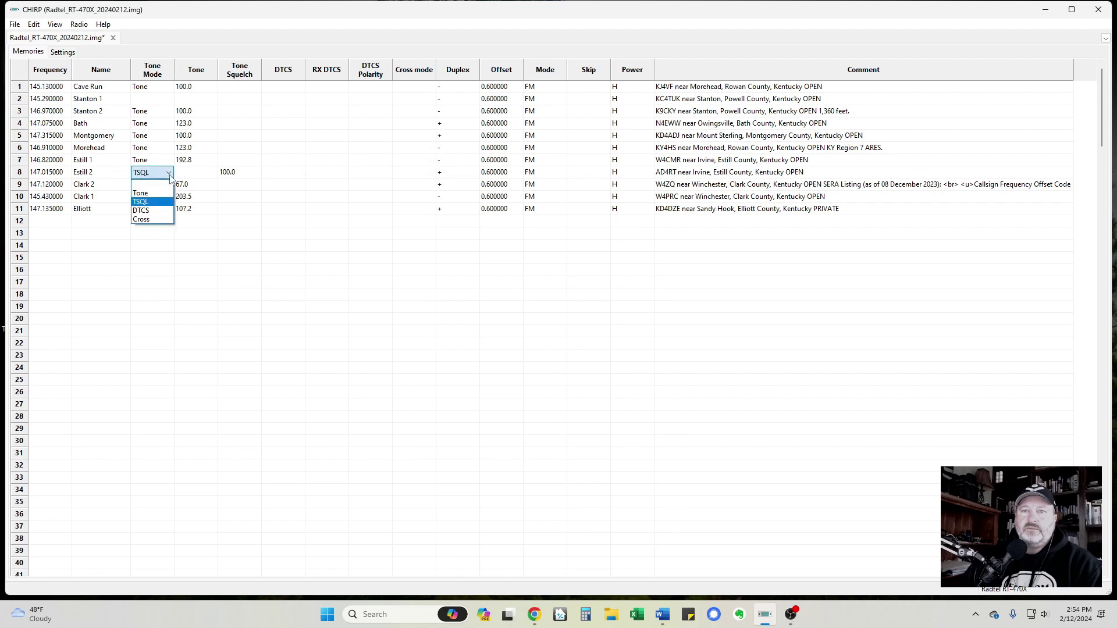
click(162, 194)
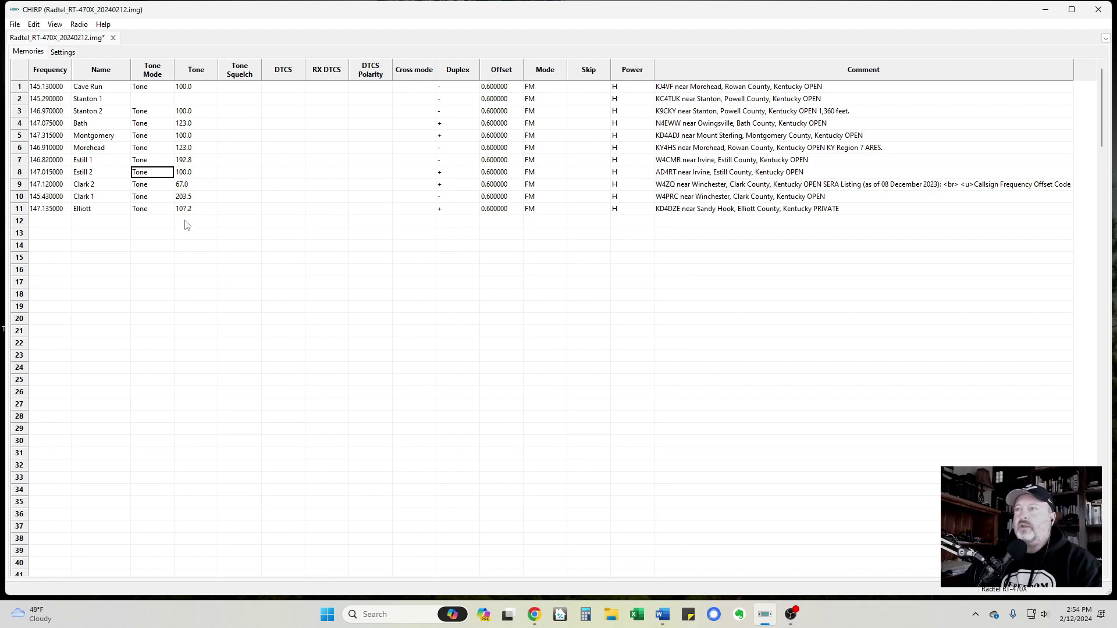
- Start a new RepeaterBook query and limit its bands to the 70 Centimeter Band
click(58, 222)
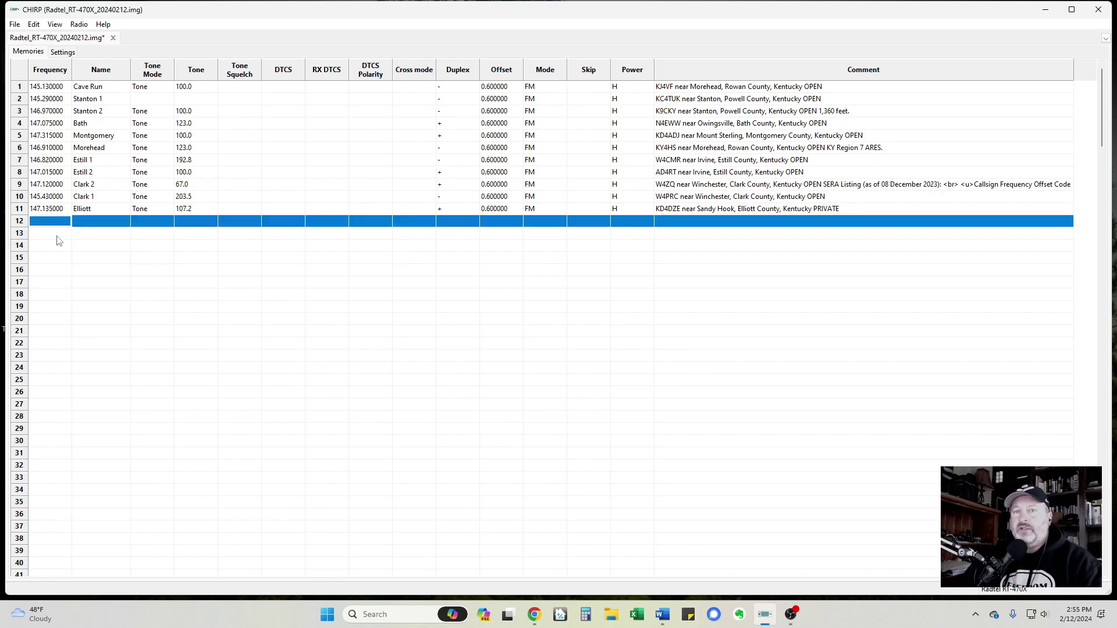
click(57, 235)
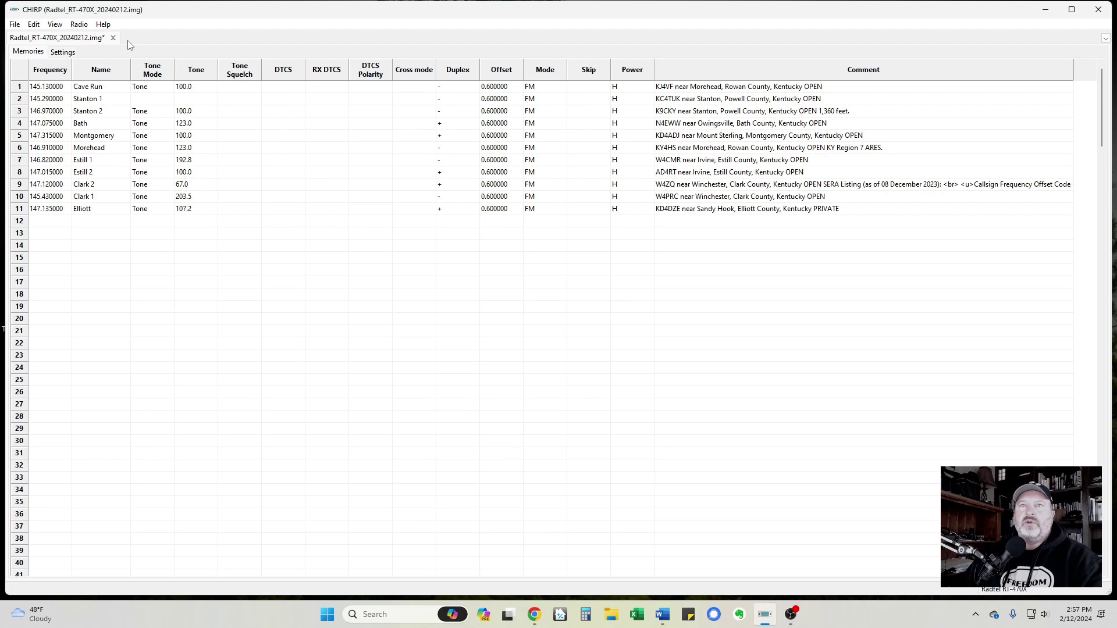
click(79, 24)
mouse_move(146, 63)
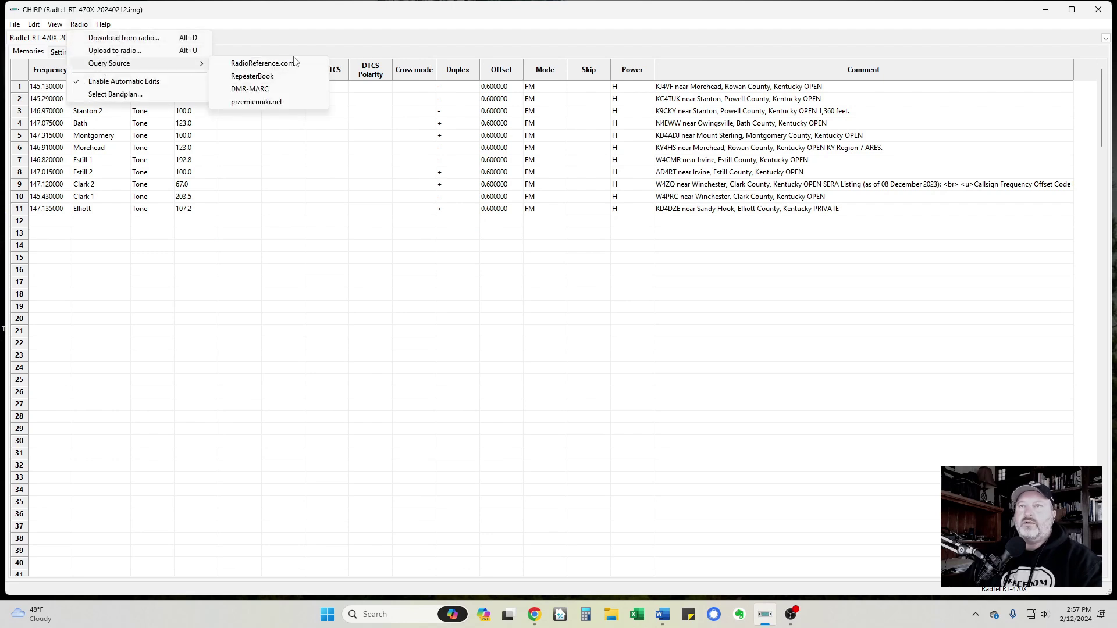
click(252, 76)
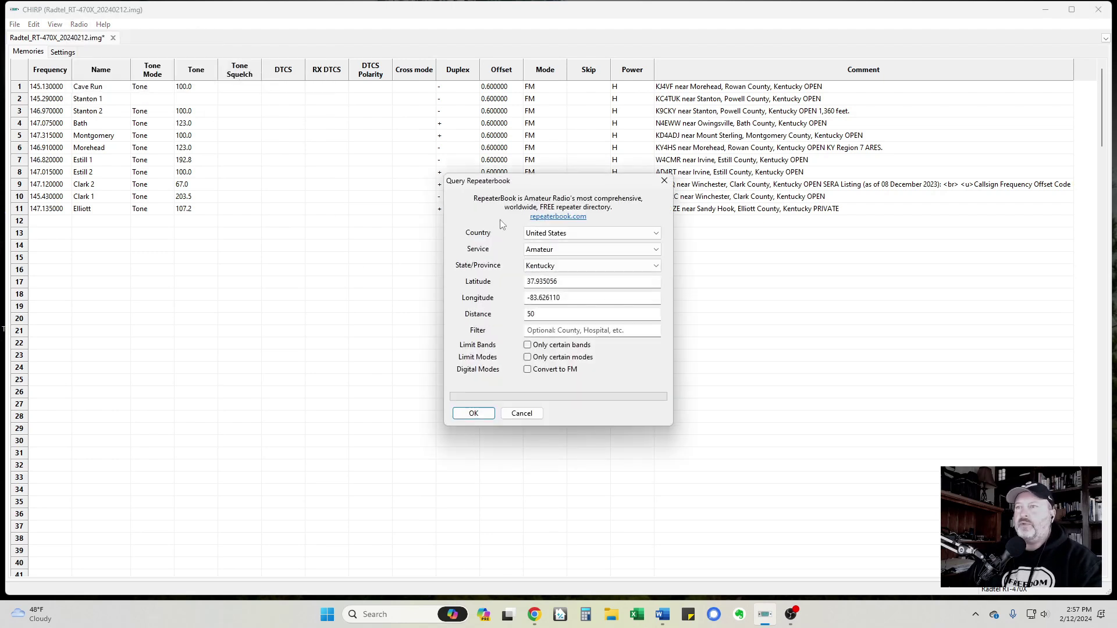
drag(524, 186, 364, 129)
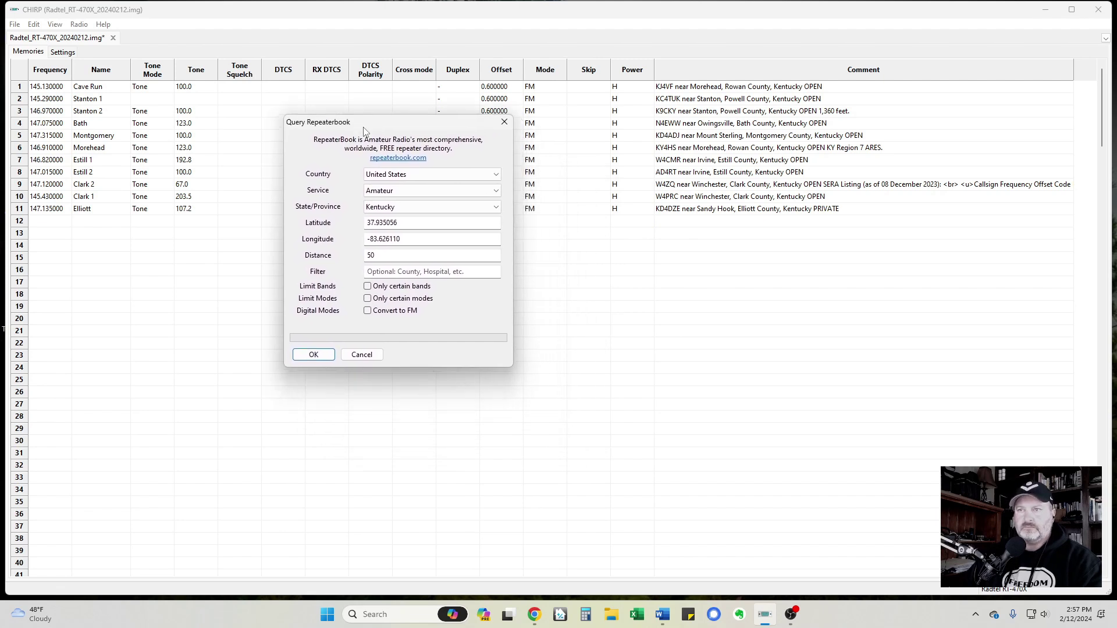
click(374, 286)
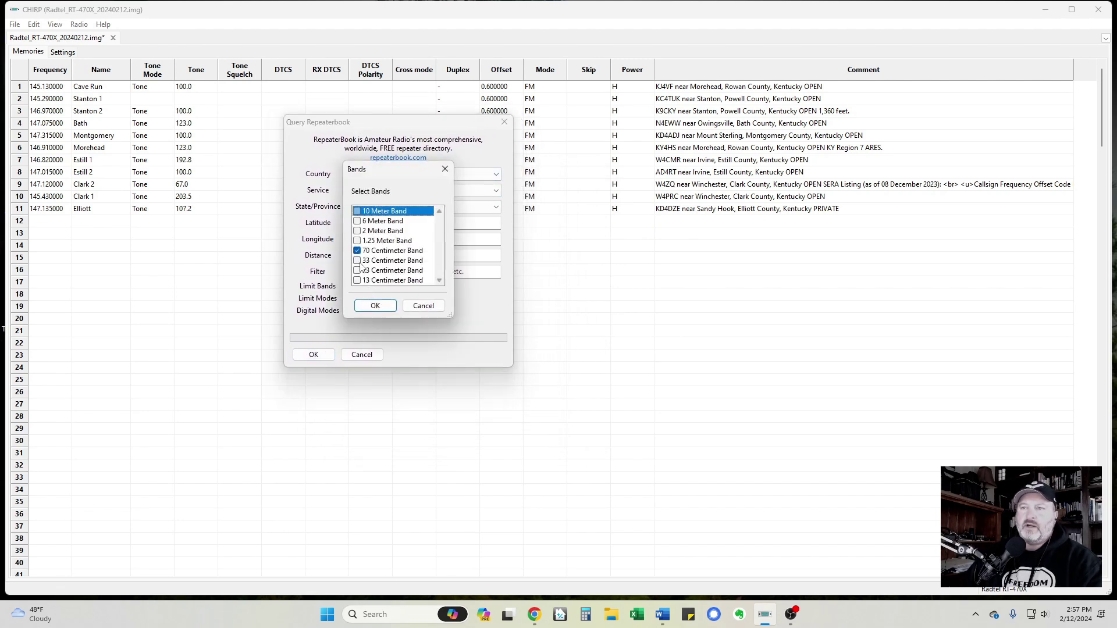
click(357, 231)
click(357, 250)
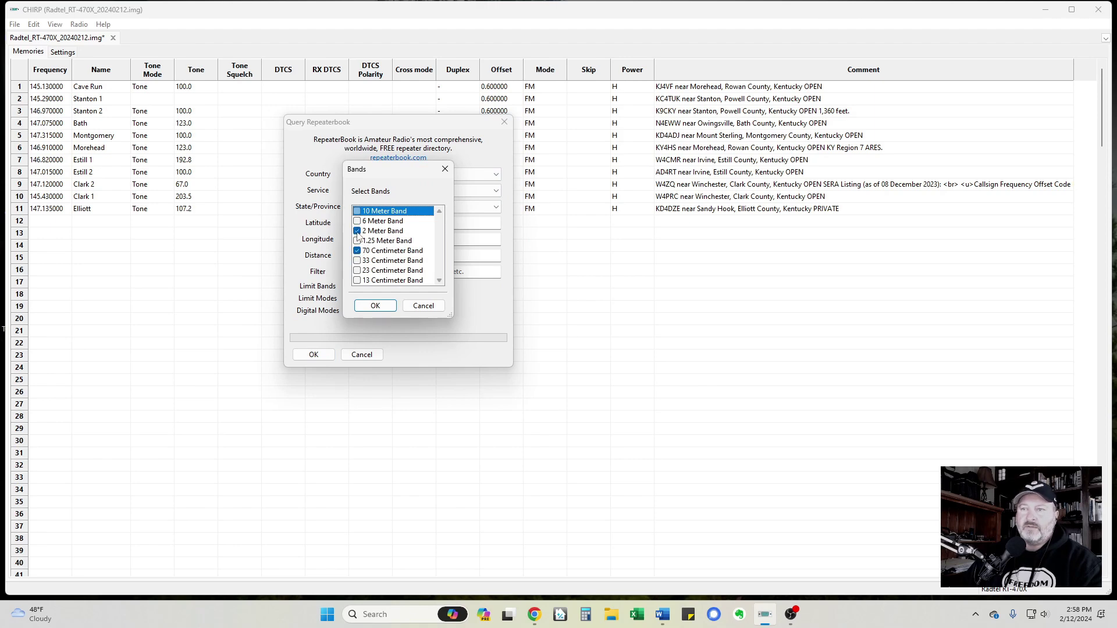
click(381, 304)
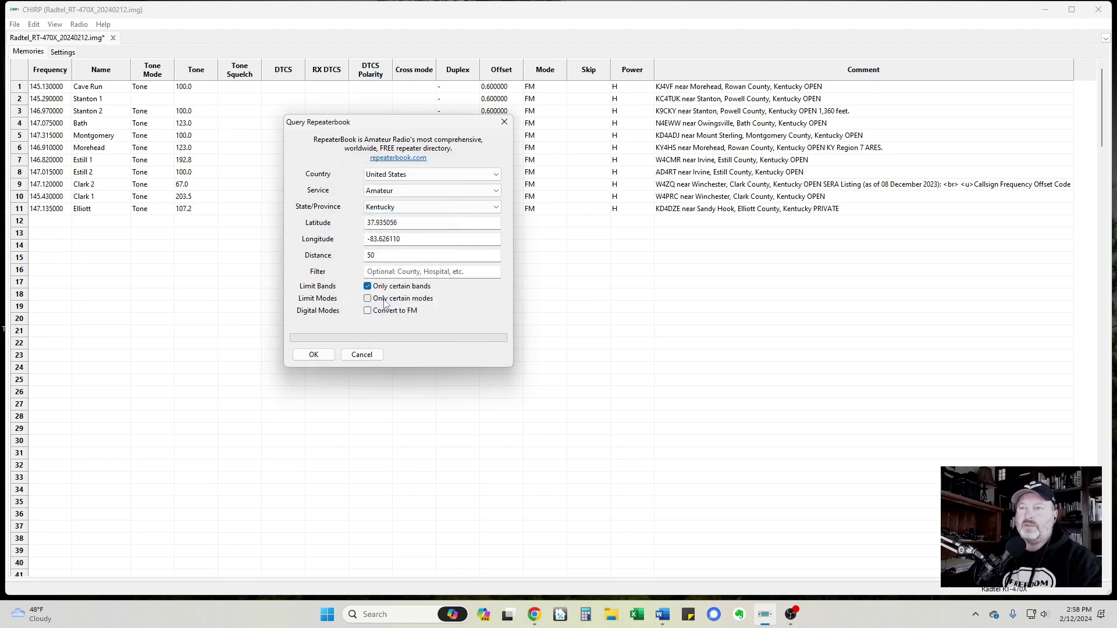
- Limit the query's modes to FM and run the RepeaterBook query
click(372, 300)
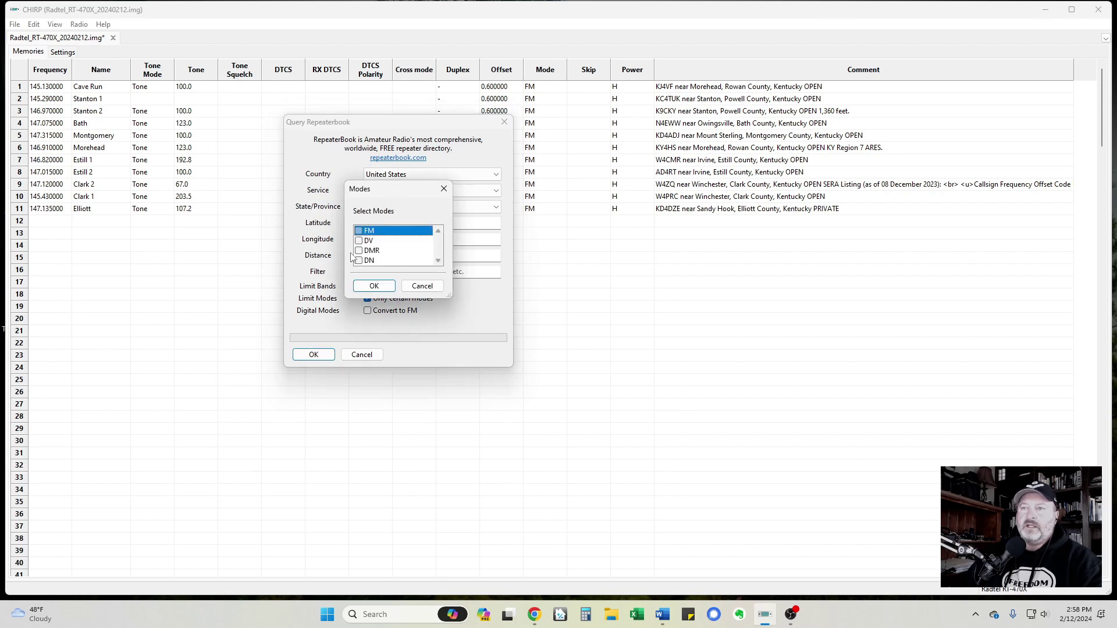
click(359, 231)
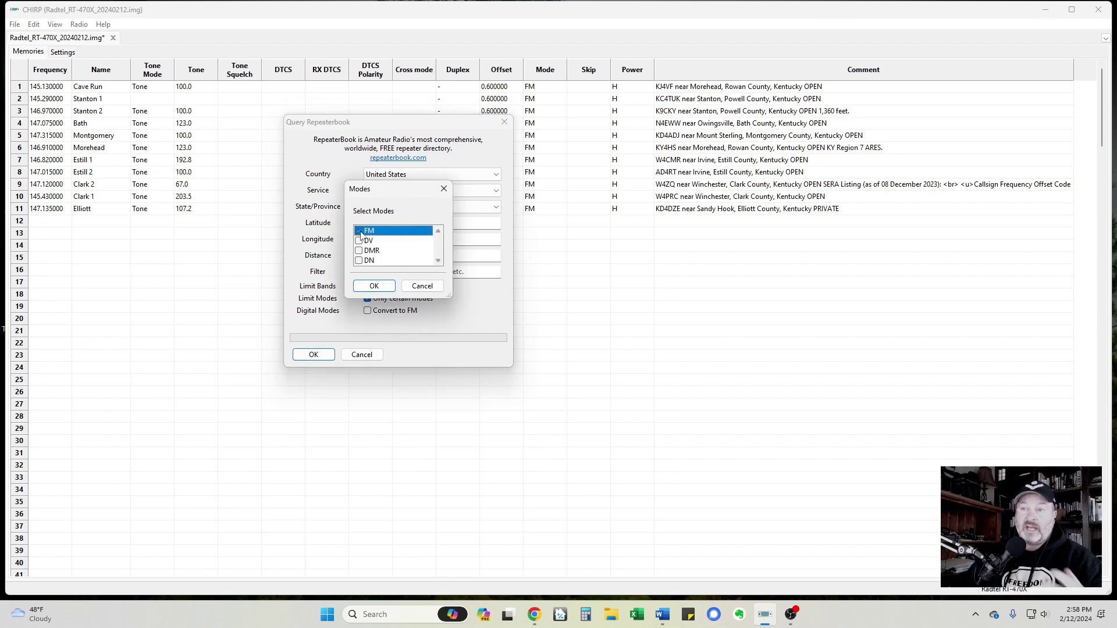
click(374, 286)
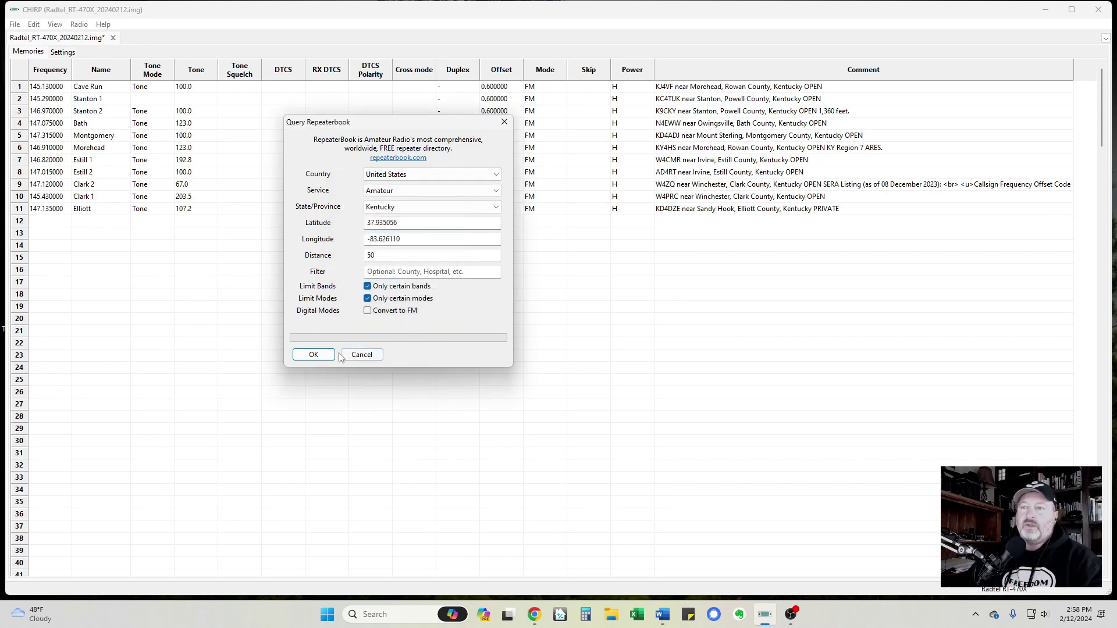
click(313, 356)
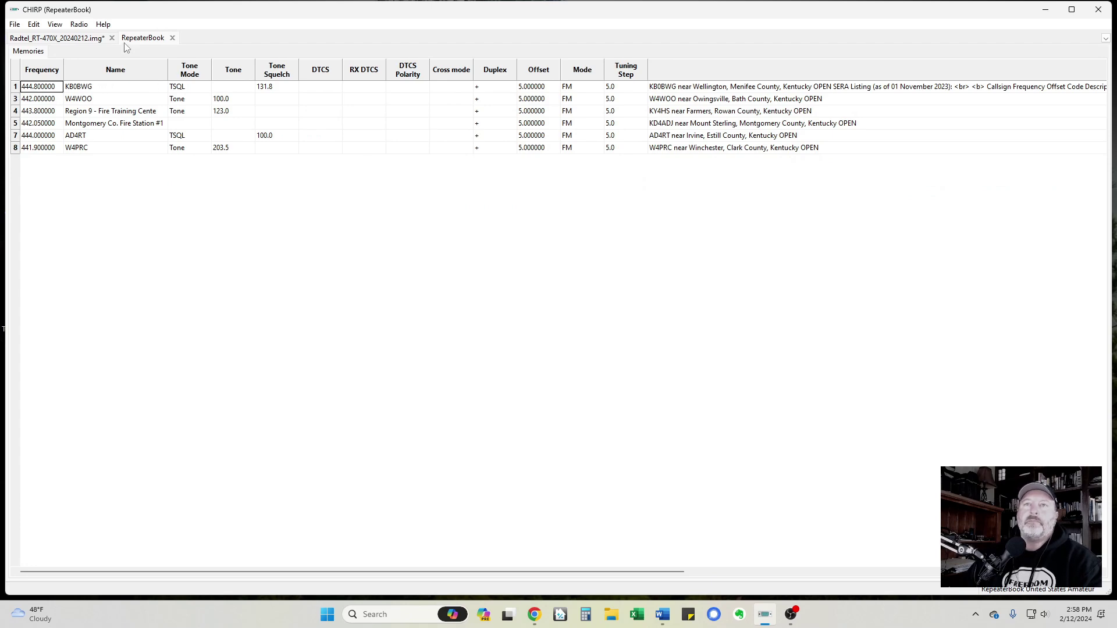
- Copy all the 70 cm repeaters in the RepeaterBook results, from 444.800000 to 441.900000
click(90, 38)
click(143, 39)
click(103, 39)
click(142, 38)
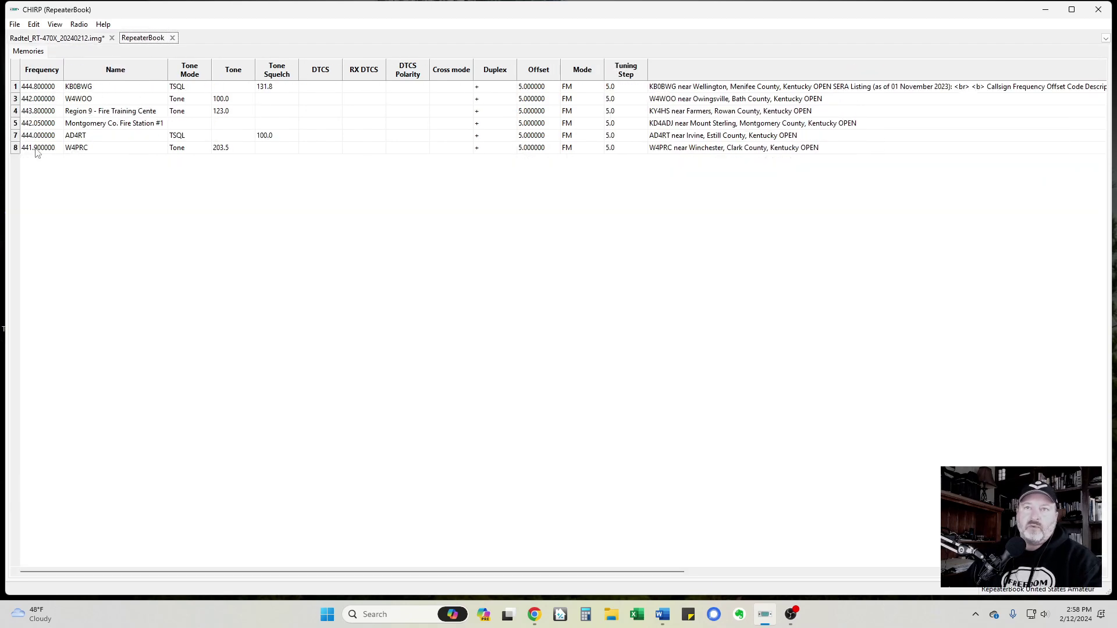
click(39, 87)
key(shift+Down)
key(shift+Down)
key(shift+Down)
key(shift+Down)
key(shift+Down)
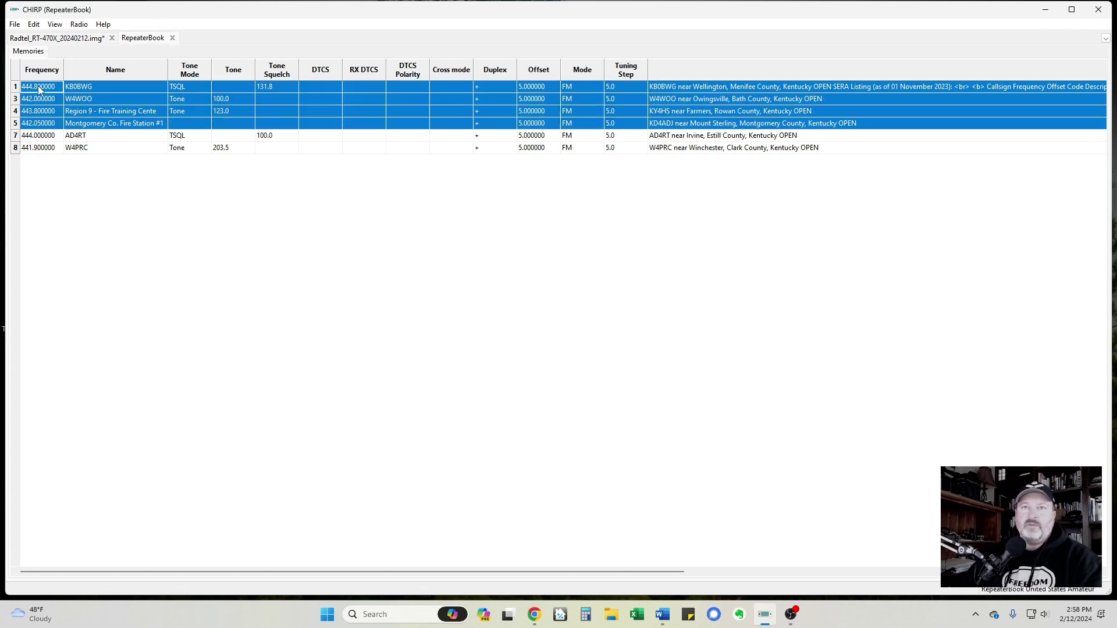
right_click(38, 87)
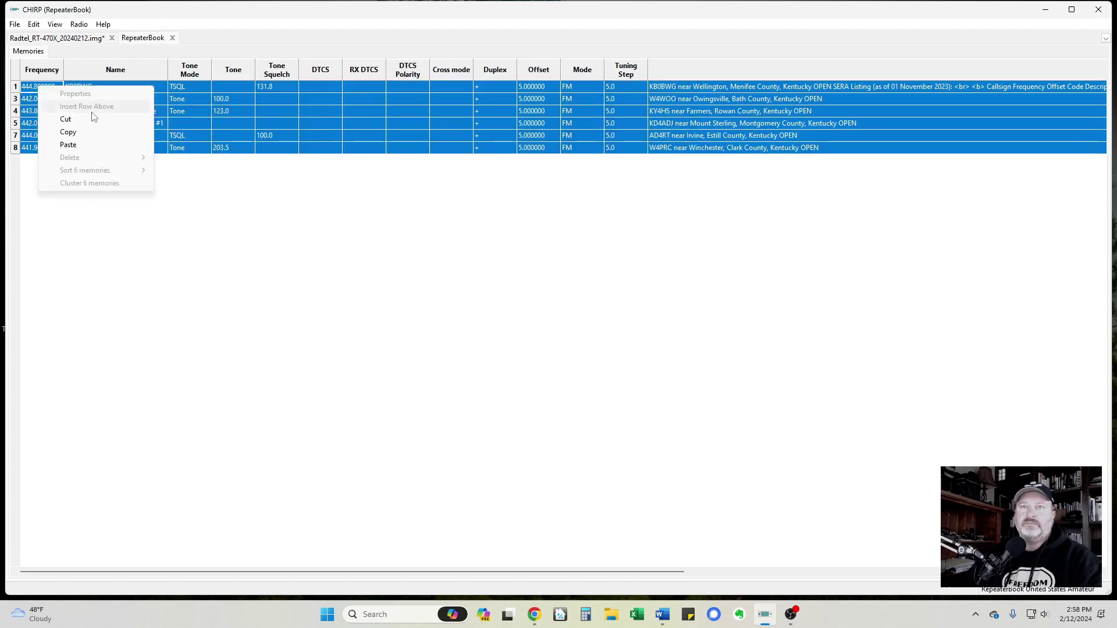
click(87, 132)
- Paste the copied repeaters into the Radtel RT-470X memories starting at row 14
click(84, 38)
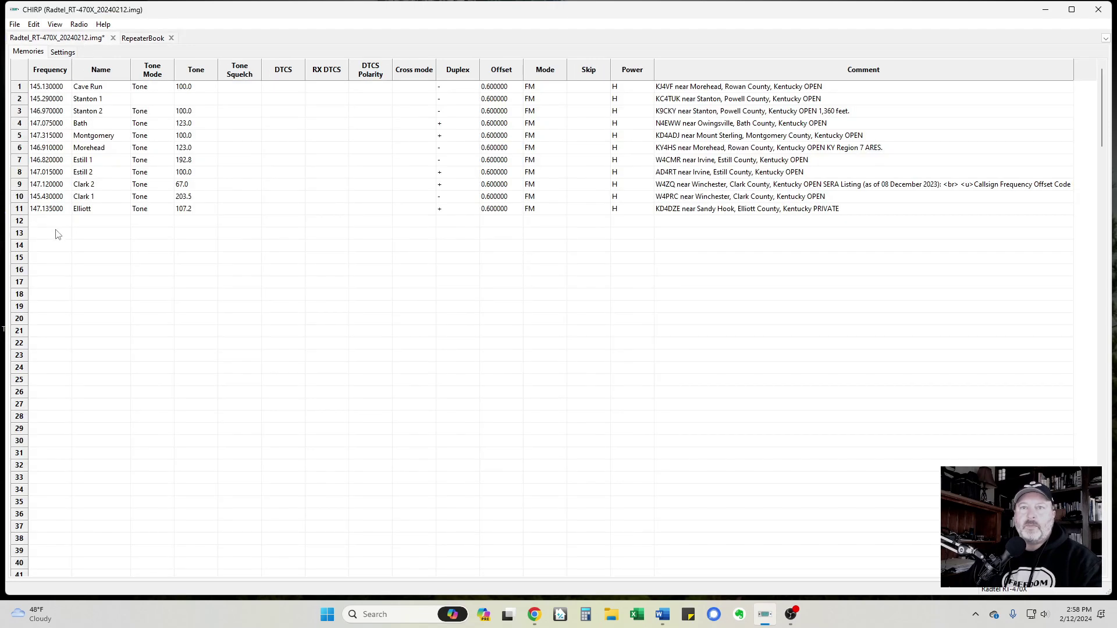
click(26, 247)
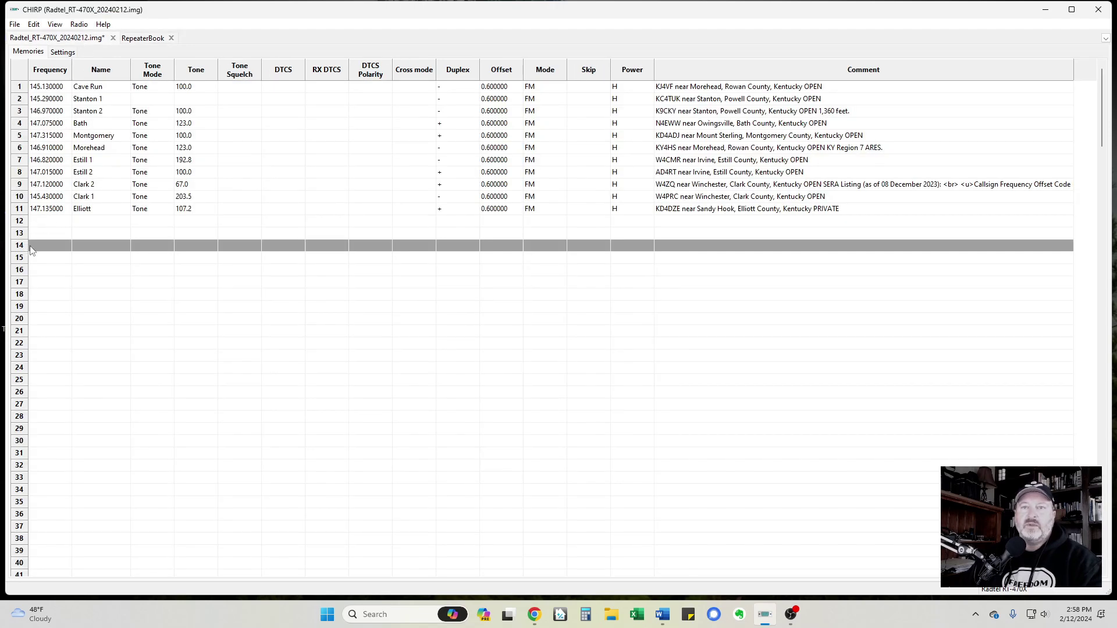
right_click(18, 246)
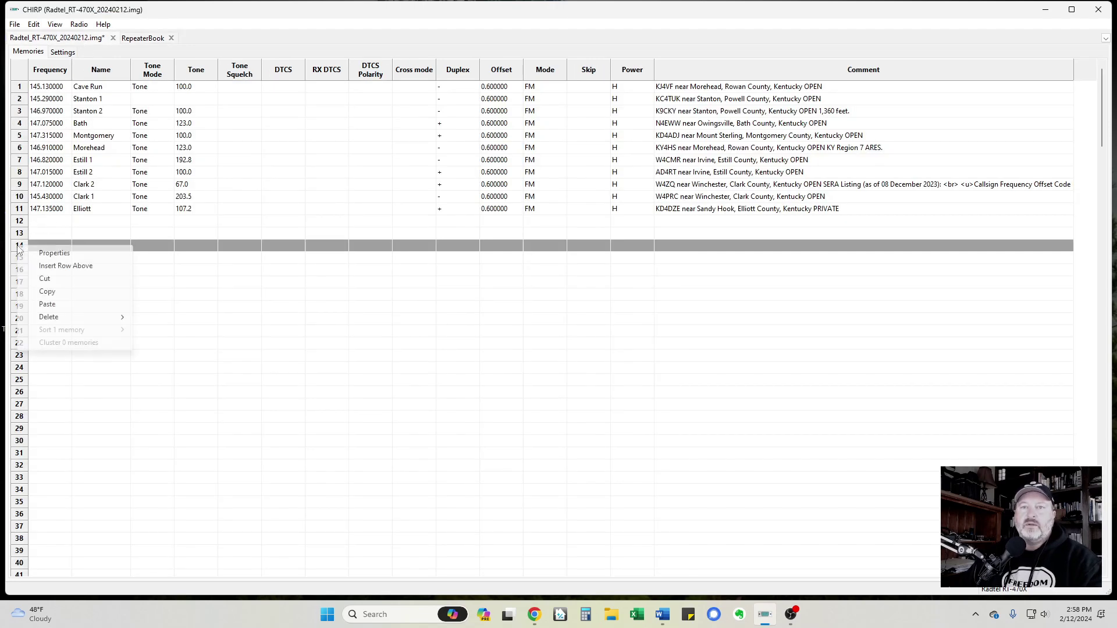
click(45, 304)
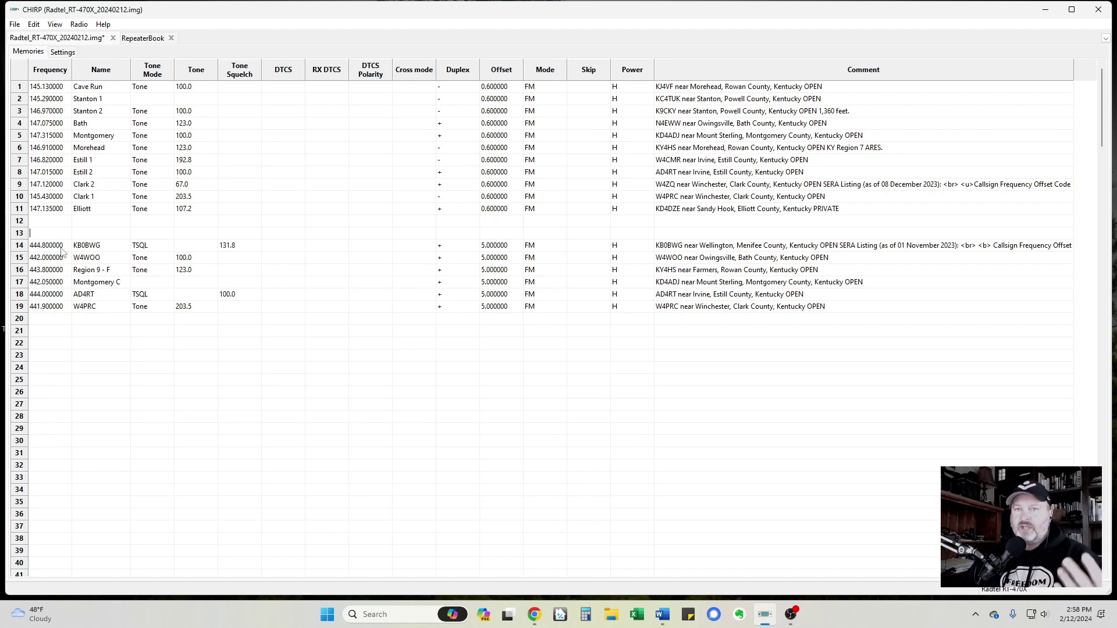
- Rename memory 14, the 444.800000 repeater, as Cave Run and memory 15, the 442.000000 repeater, as Bath
scroll(62, 251, down, 2)
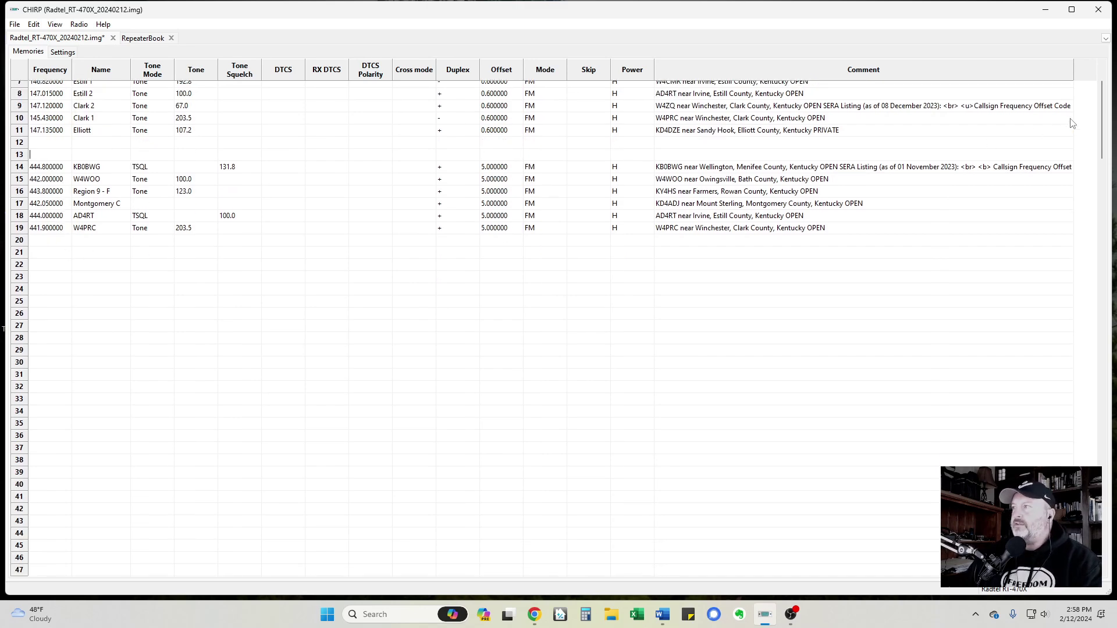
mouse_move(1105, 100)
mouse_down()
mouse_move(1102, 527)
mouse_move(1103, 101)
mouse_up()
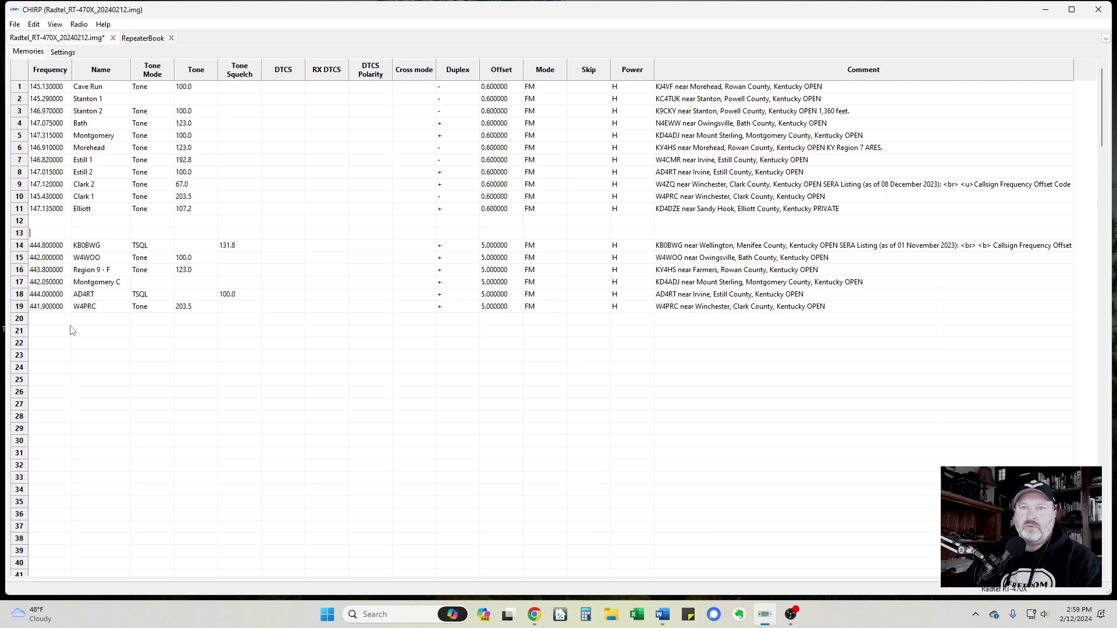
scroll(72, 331, down, 1)
scroll(73, 330, up, 1)
click(89, 250)
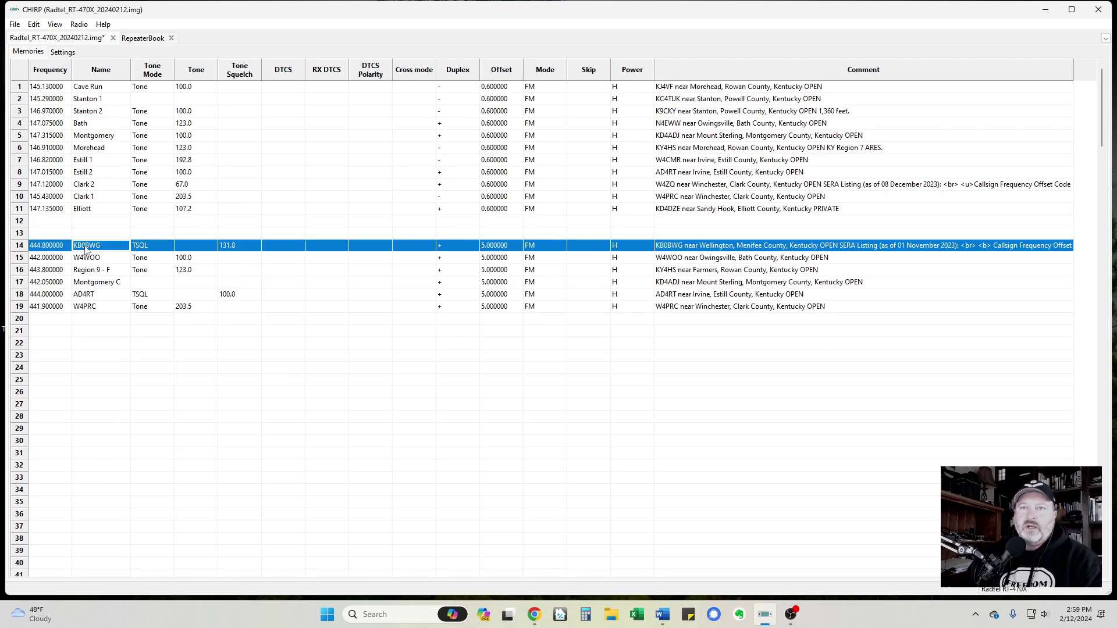
click(96, 250)
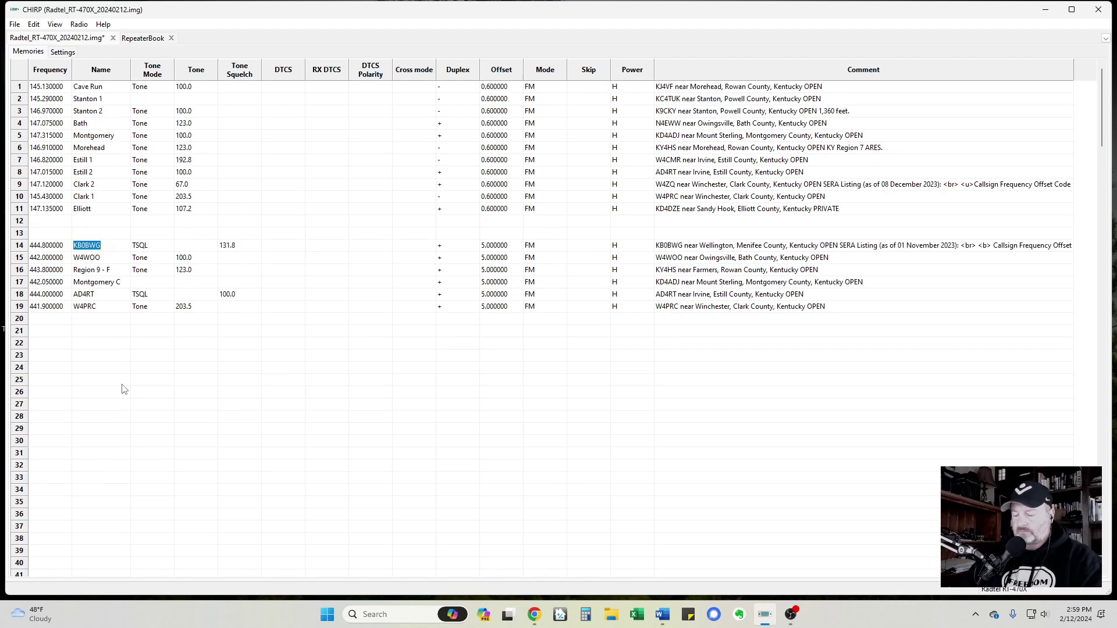
text(Cave Run)
key(Return)
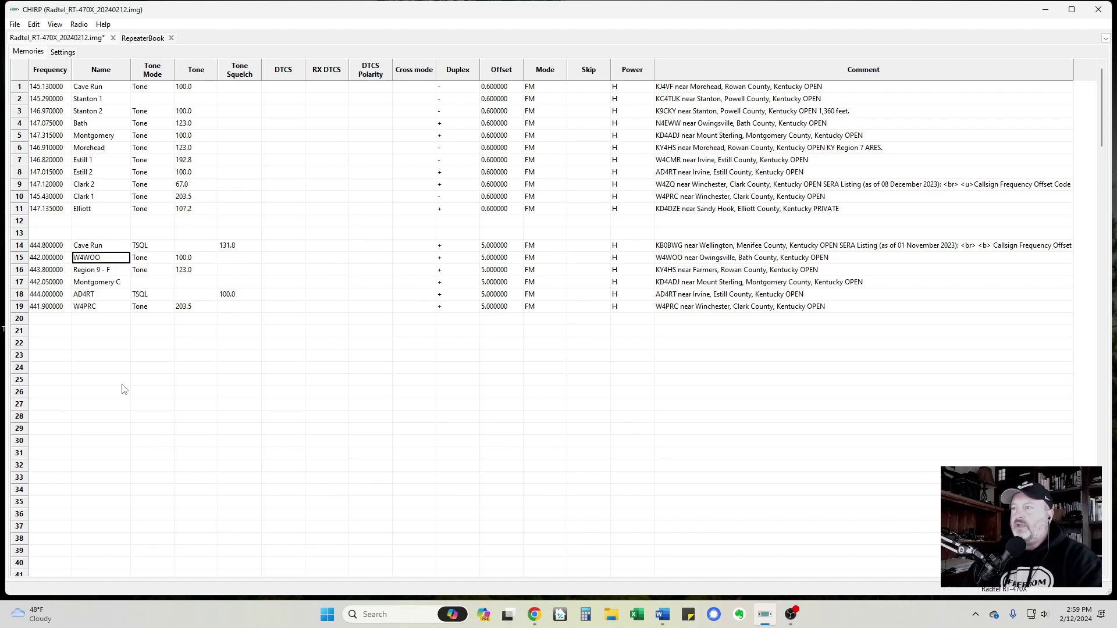
text(Bath)
key(Return)
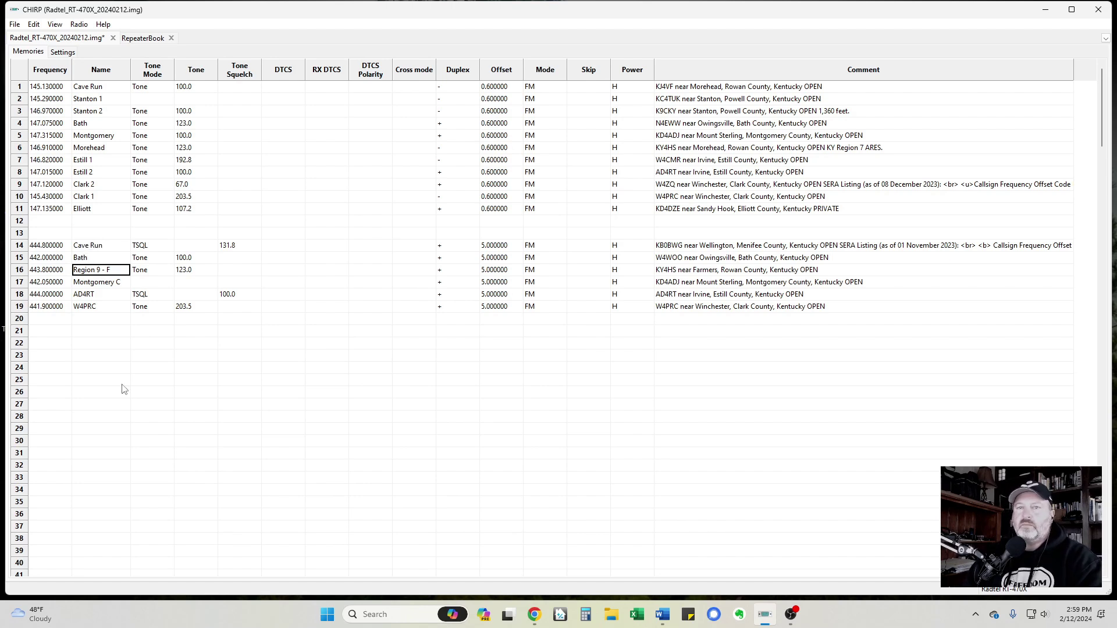
- Append 70 to the names of memories 14 and 15, making them Cave Run 70 and Bath 70
key(Up)
key(Up)
key(F2)
key(Escape)
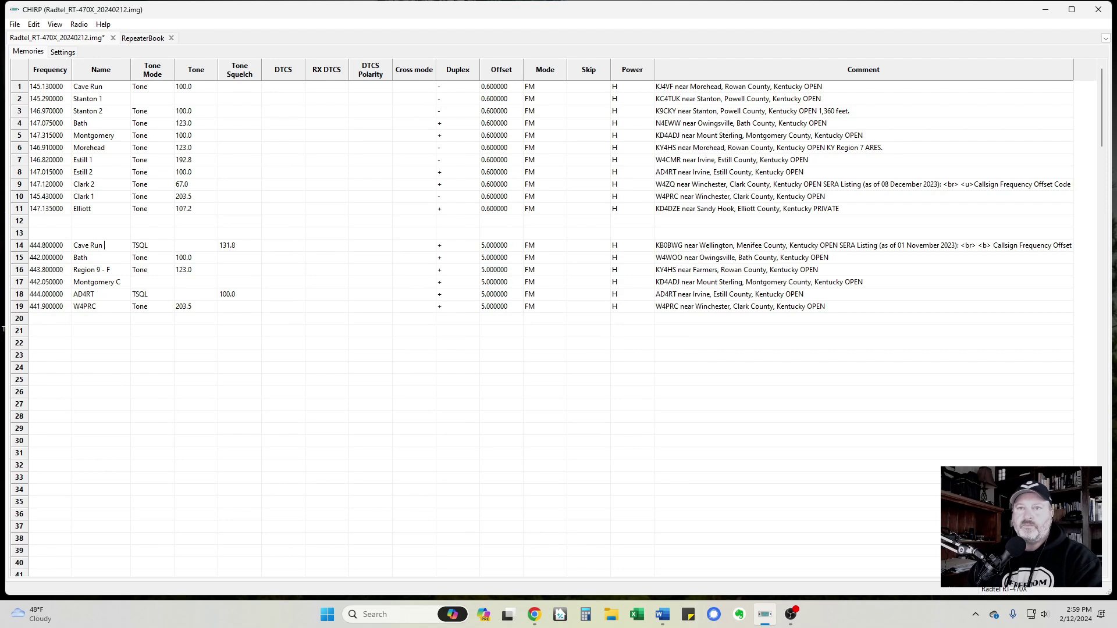
text(70)
key(Return)
key(F2)
key(End)
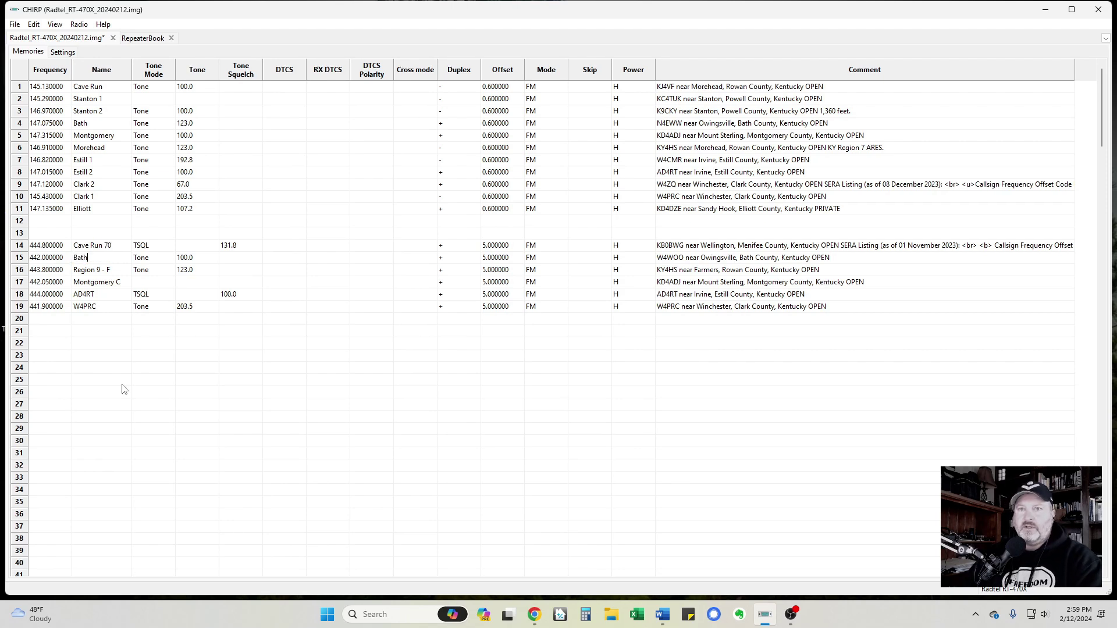
text(70)
key(Return)
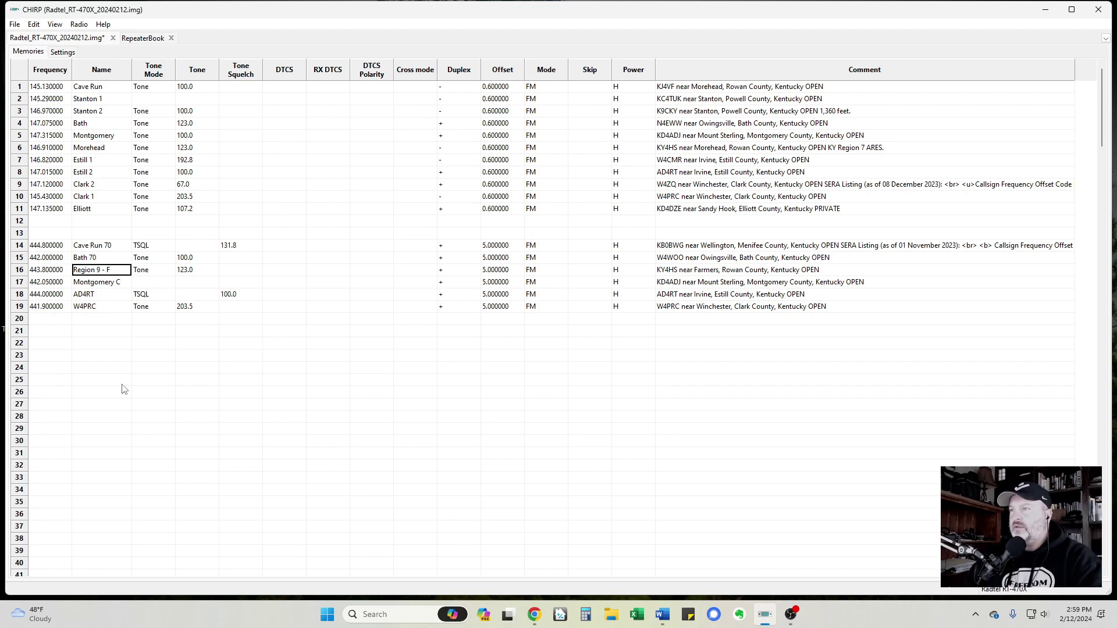
- Rename memory 16 as Morehead 70 and memory 17 as Montgomery 7
text(Morehead 70)
key(Return)
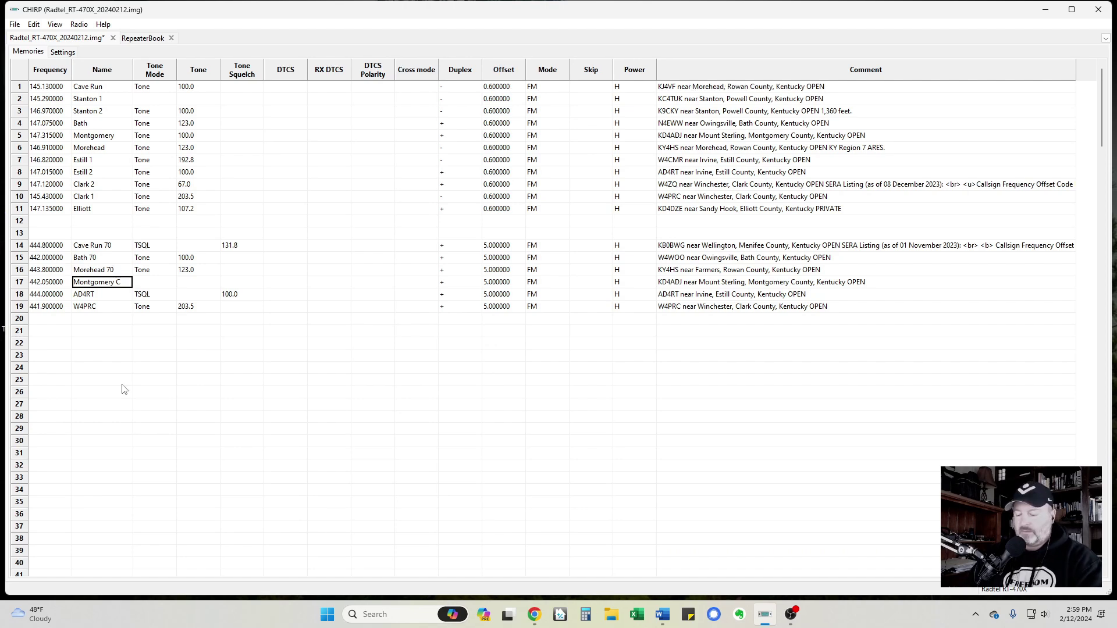
key(BackSpace)
key(BackSpace)
text(7)
key(Return)
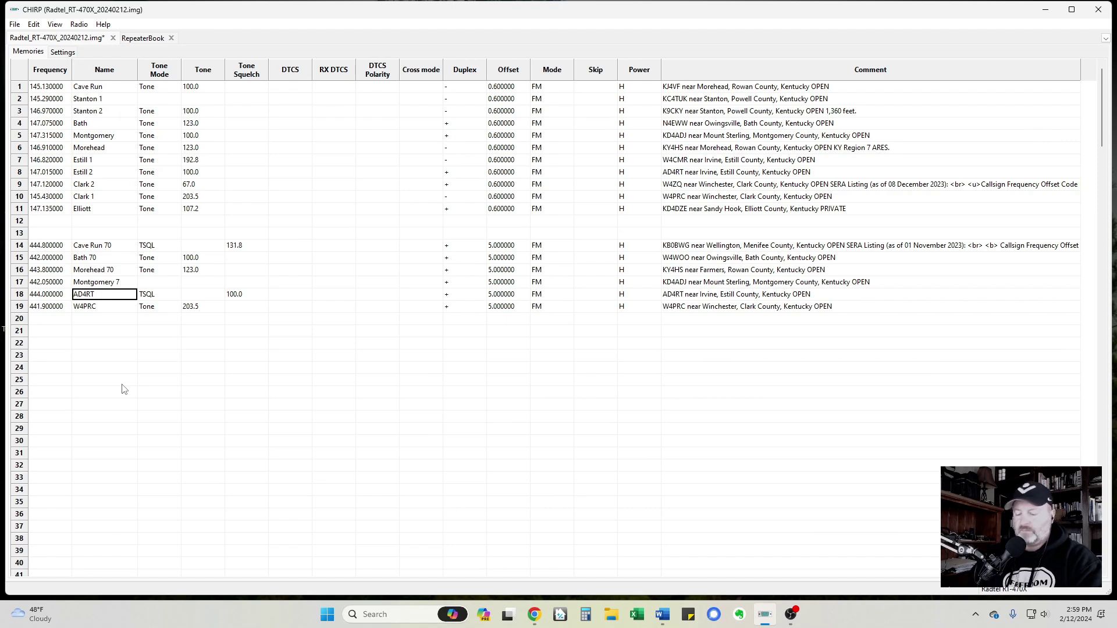
- Name memory 18 Estill 70 and memory 19 Clark 70
text(Estill 70)
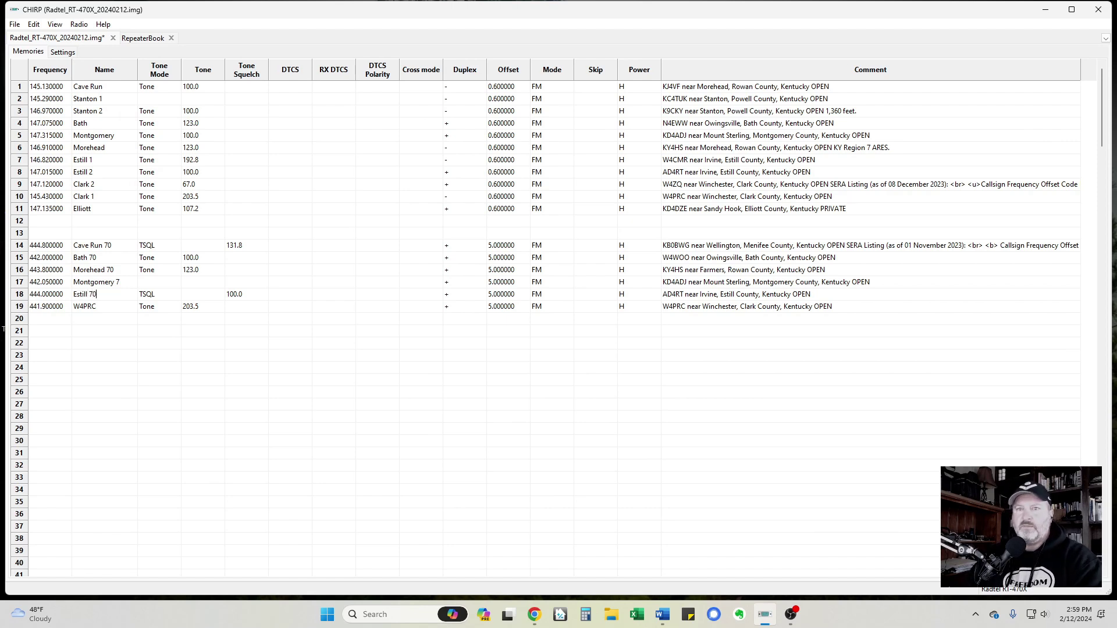
key(Return)
text(clar)
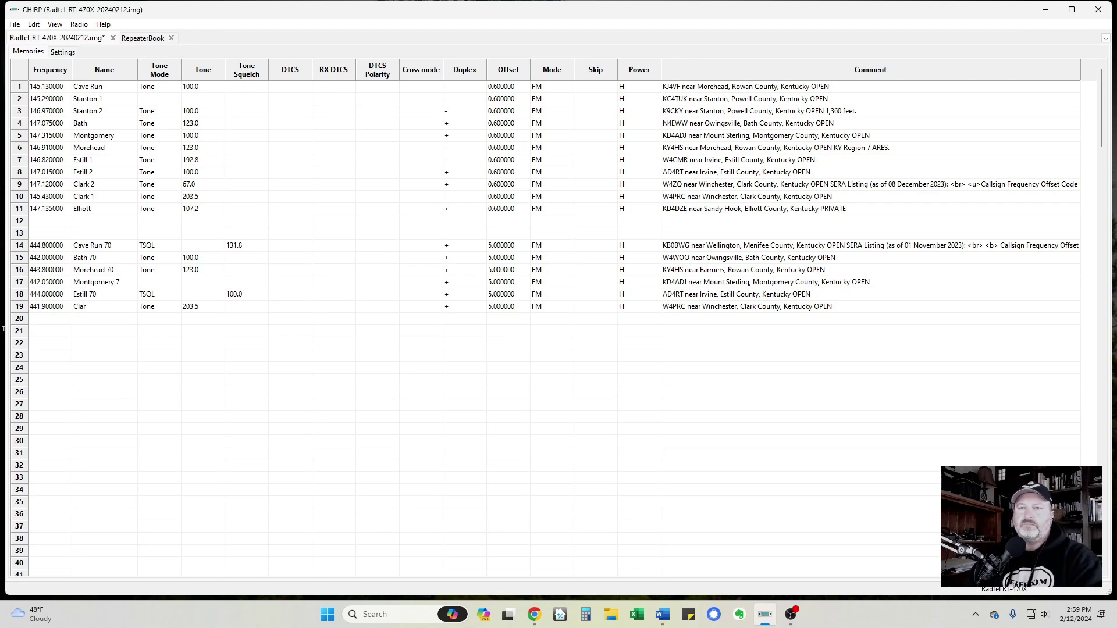
text(k 70)
key(Return)
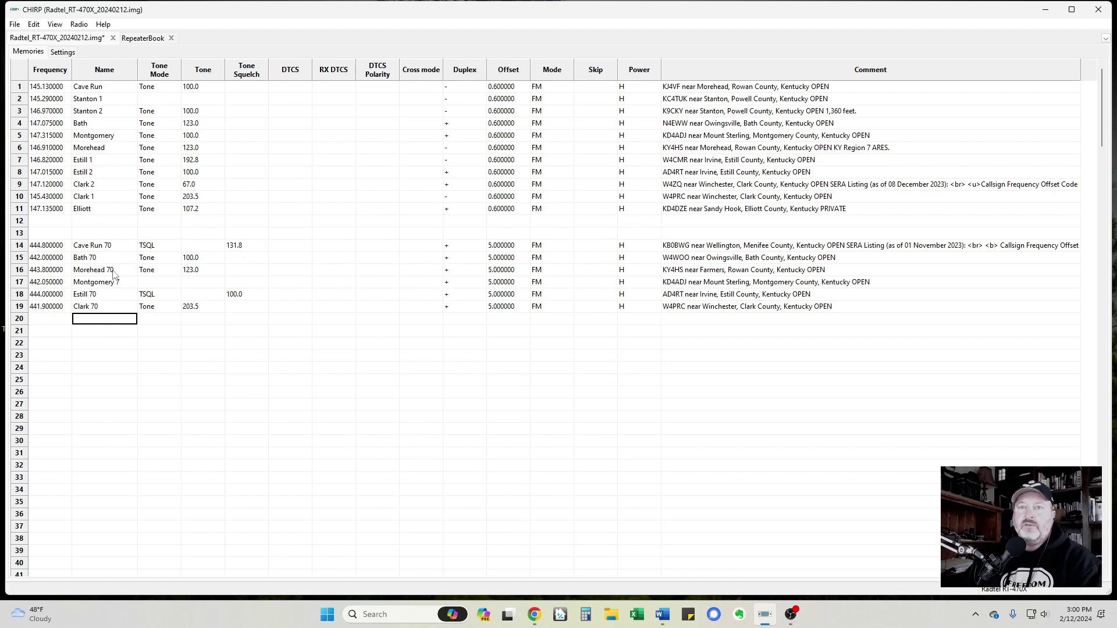
- Close the RepeaterBook results, keeping the Radtel RT-470X memory list open
scroll(113, 293, down, 2)
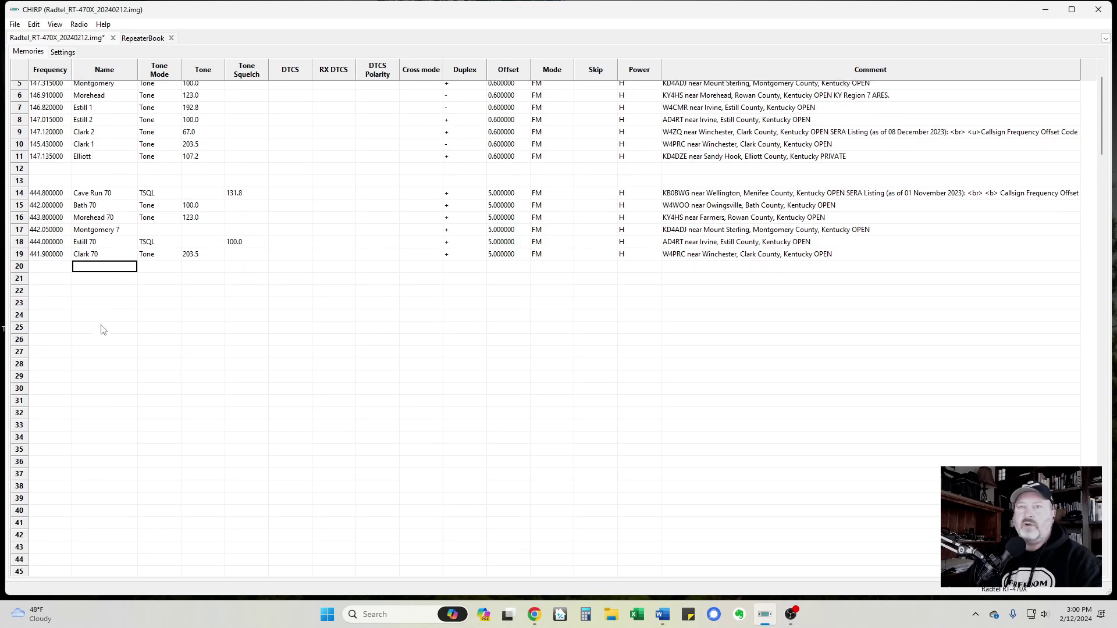
click(63, 279)
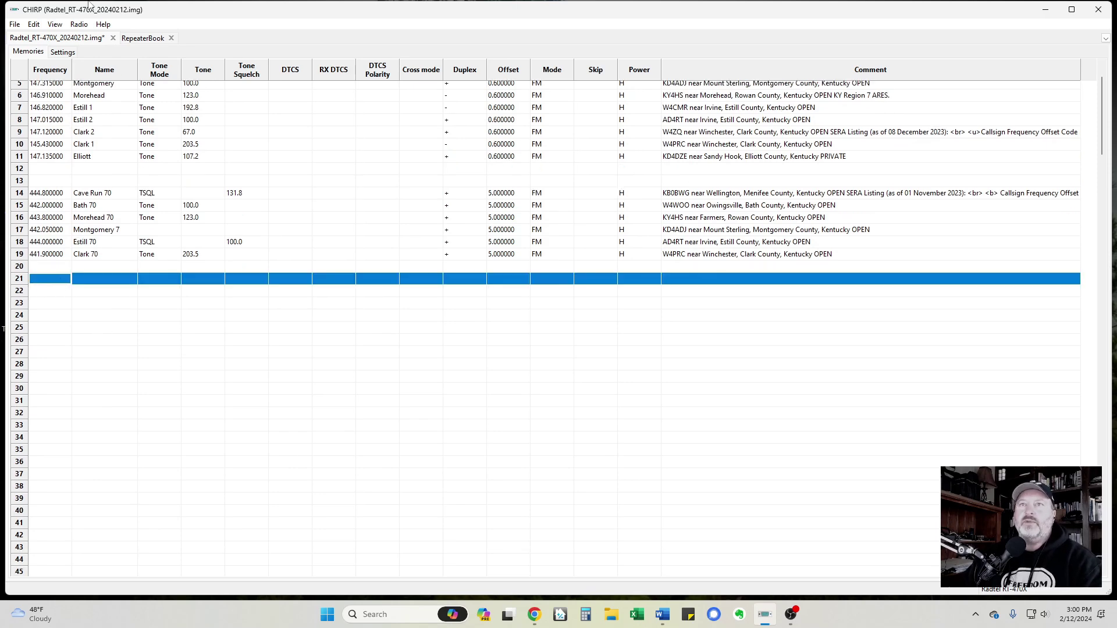
click(155, 38)
click(171, 38)
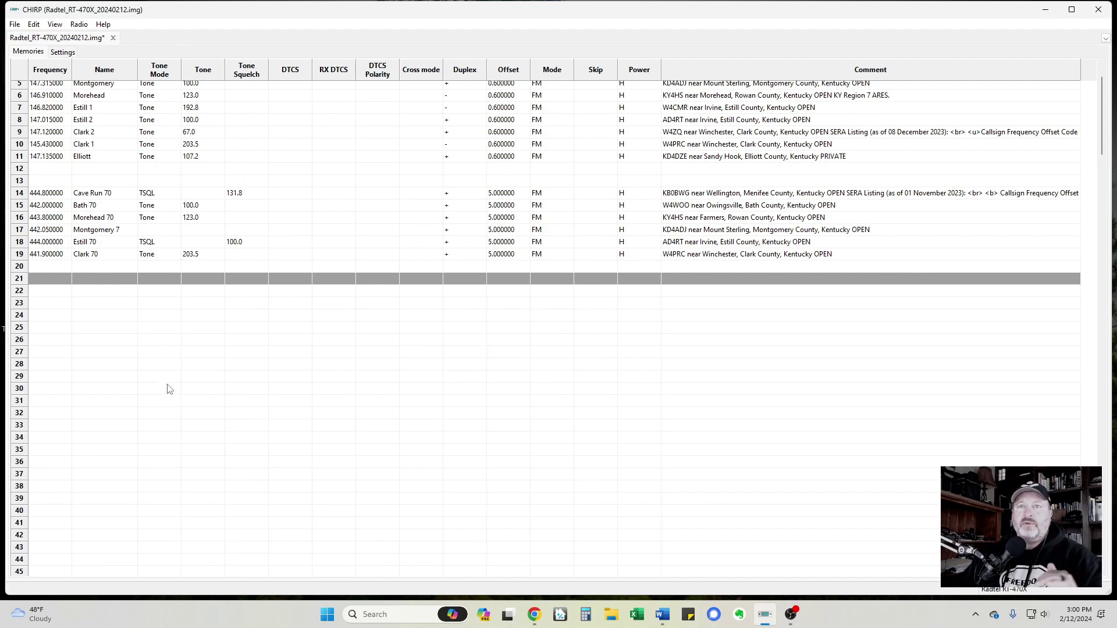
- Open the stock configuration US FRS and GMRS Channels.csv alongside the radio's memory list
click(79, 24)
click(193, 14)
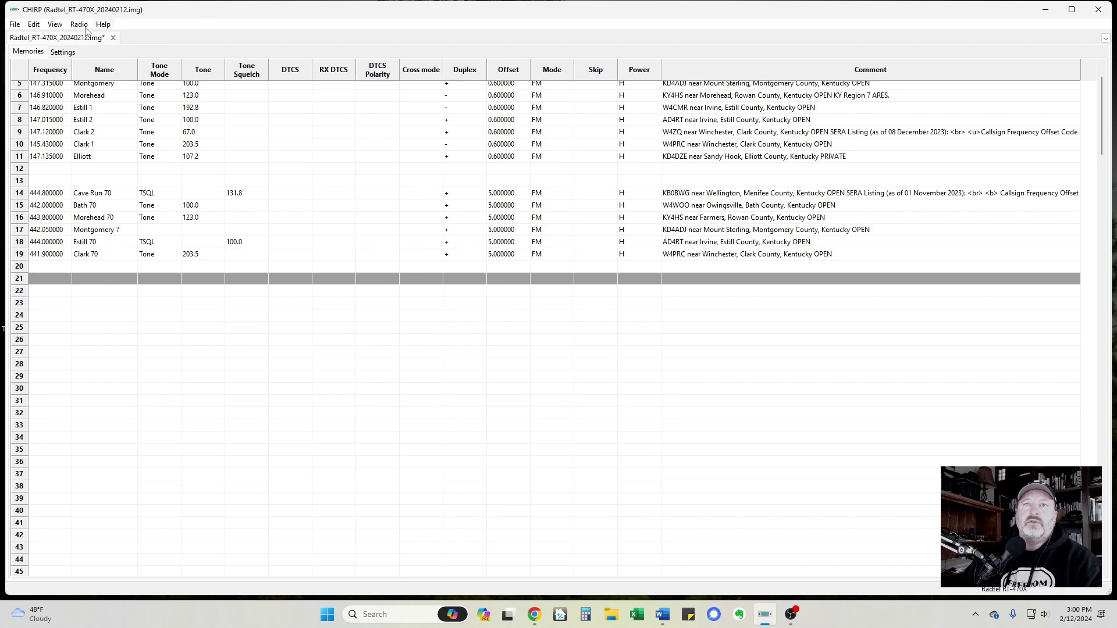
click(16, 24)
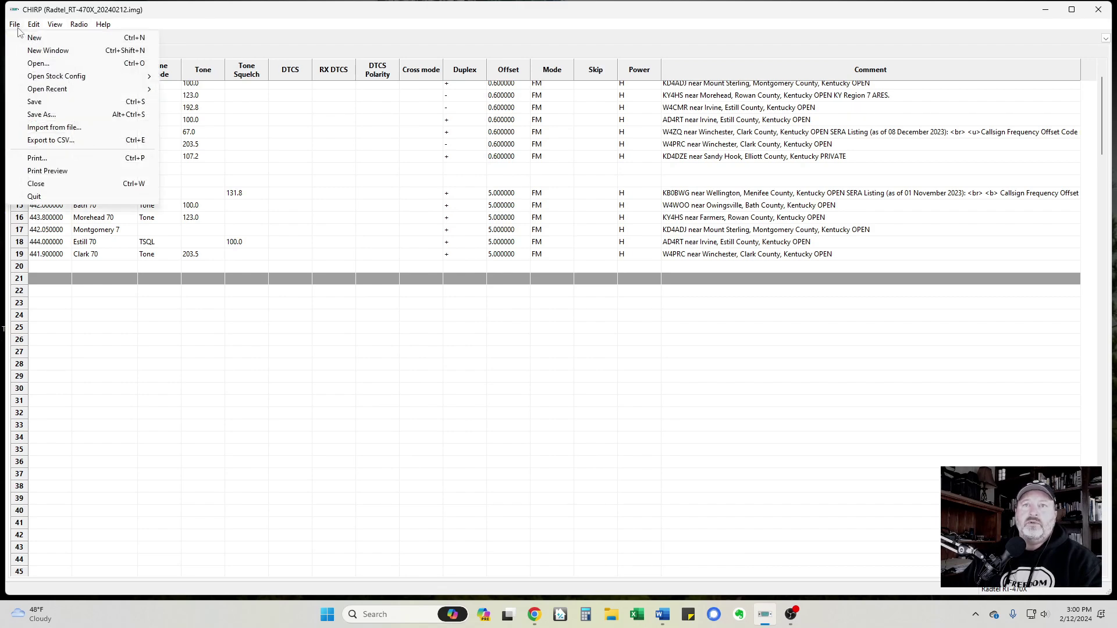
mouse_move(61, 79)
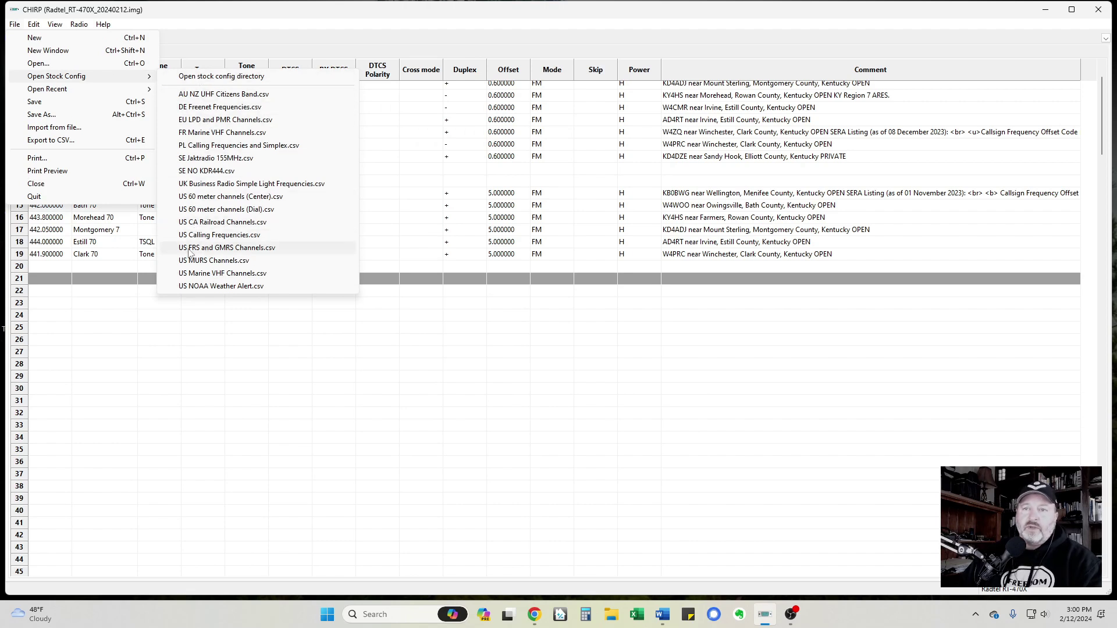
click(230, 248)
click(81, 38)
click(155, 41)
click(91, 39)
click(147, 41)
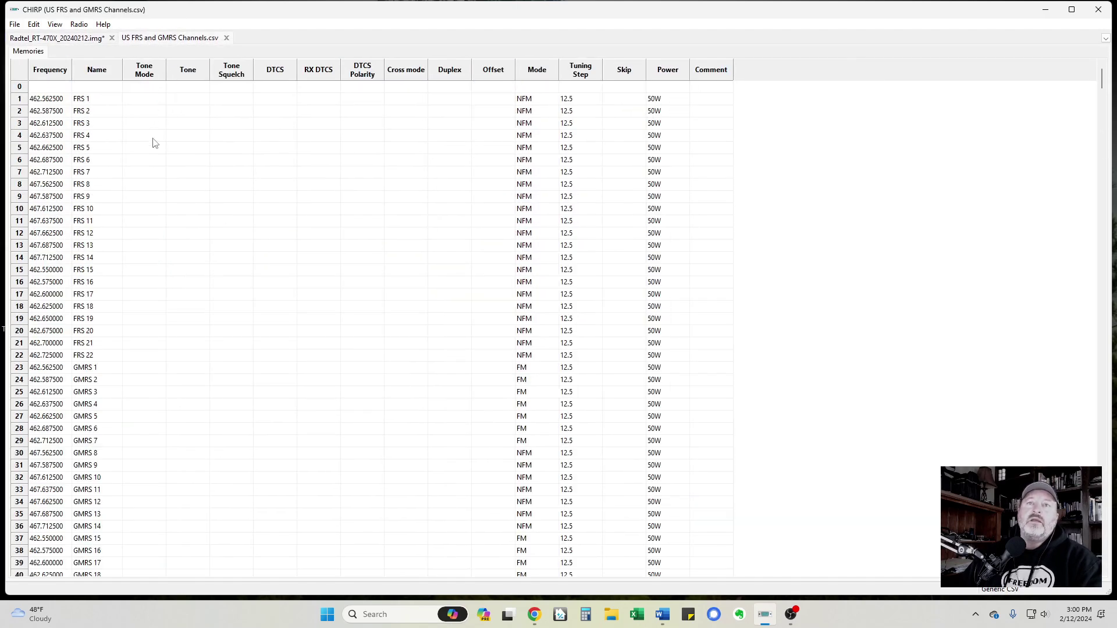
- Copy memories 1 through 44, FRS 1 to GMRS 22, from the US FRS and GMRS channel list
click(43, 100)
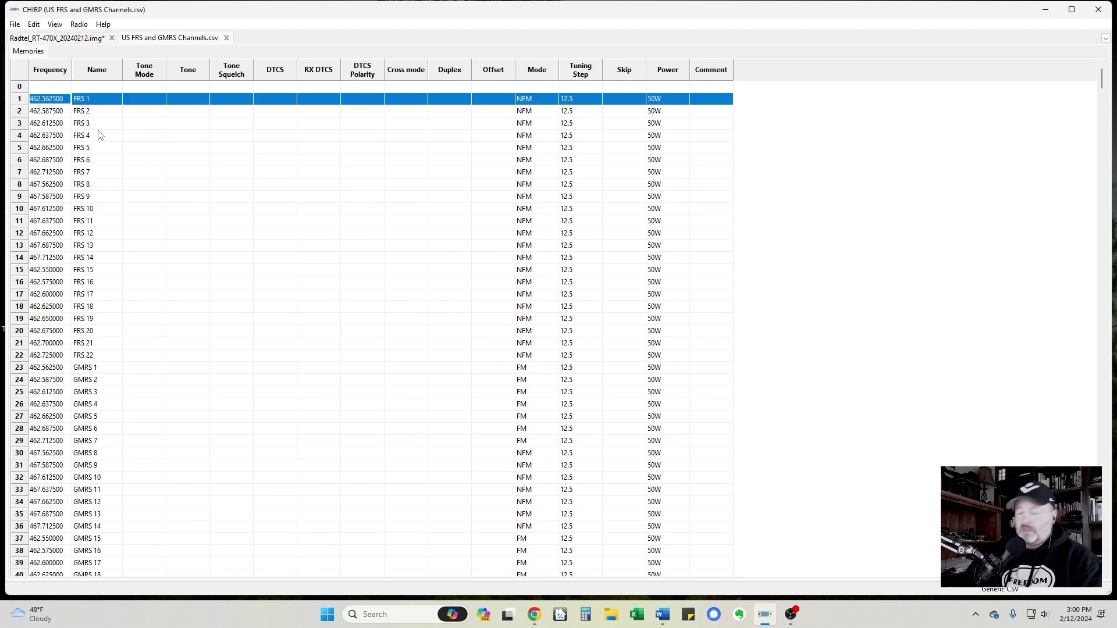
key(shift+Down)
key(shift+Down)
key(shift+Down)
key(shift+Down)
key(shift+Down)
key(shift+Down)
key(shift+Down)
key(shift+Down)
key(shift+Down)
key(shift+Down)
key(shift+Down)
key(shift+Down)
key(shift+Down)
key(shift+Down)
key(shift+Down)
key(shift+Down)
key(shift+Down)
key(shift+Down)
key(shift+Down)
key(shift+Down)
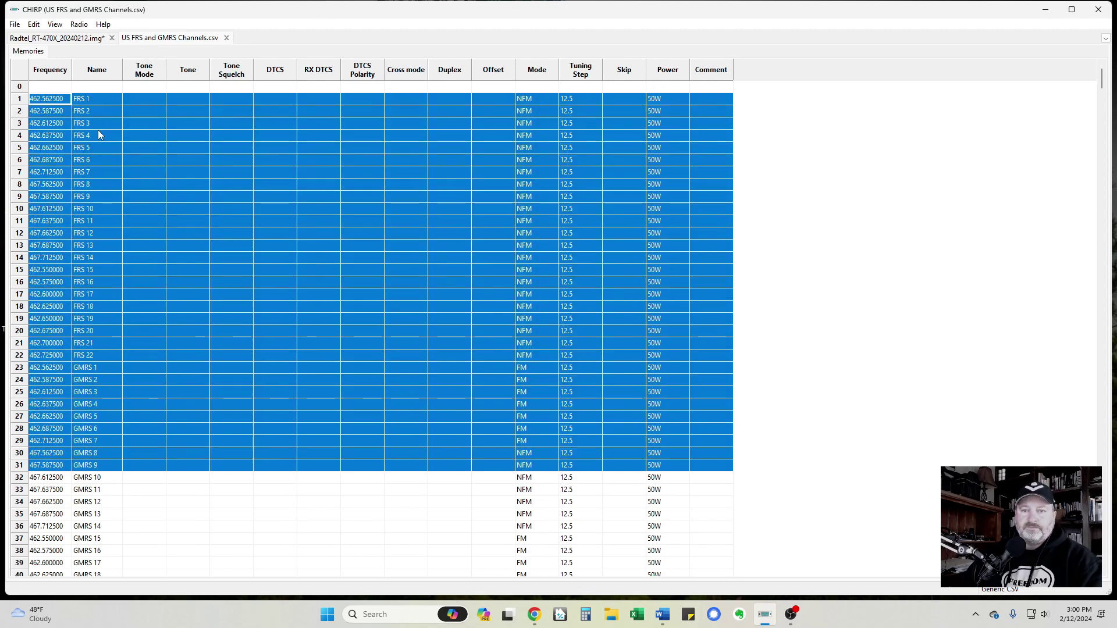
key(shift+Down)
key(shift+Down)
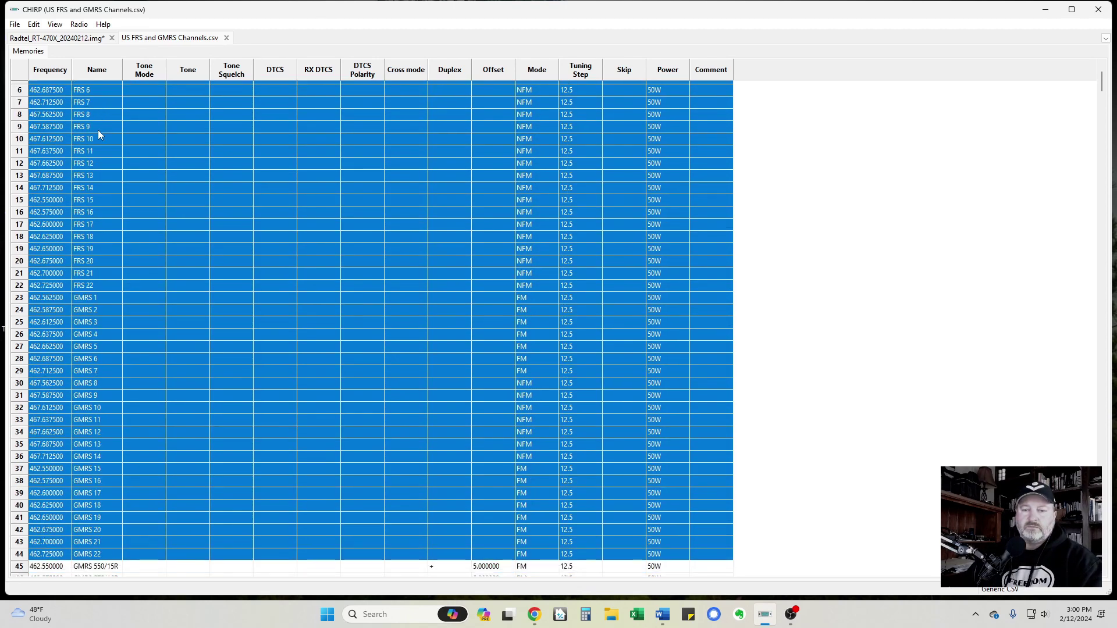
right_click(108, 119)
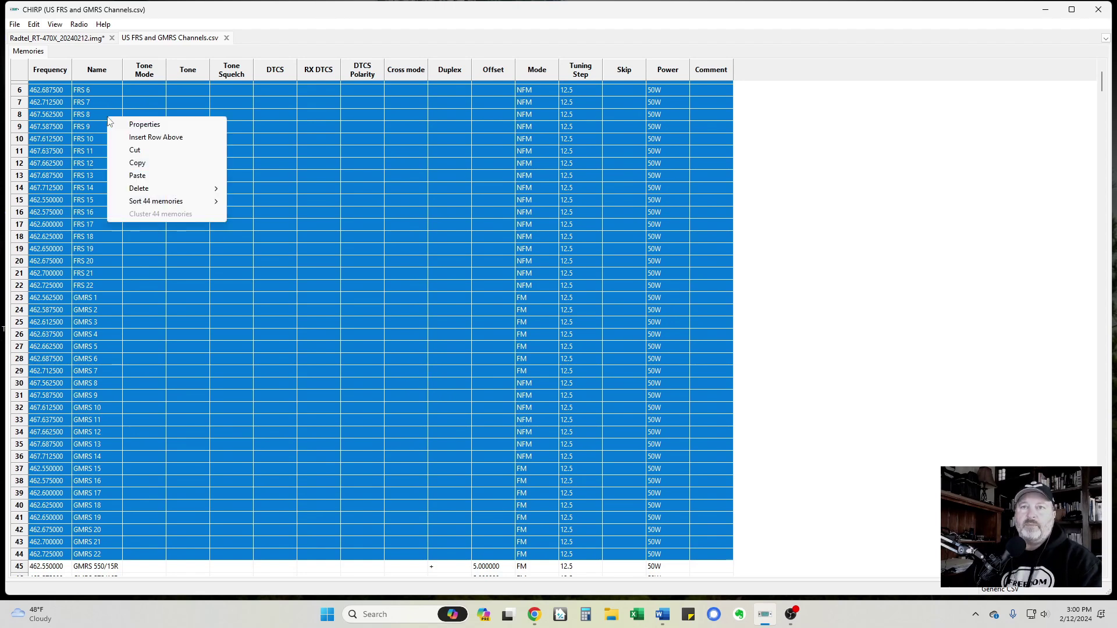
click(137, 162)
- Paste the copied channels into the Radtel RT-470X list starting at memory 22, and close the FRS and GMRS stock file
click(88, 39)
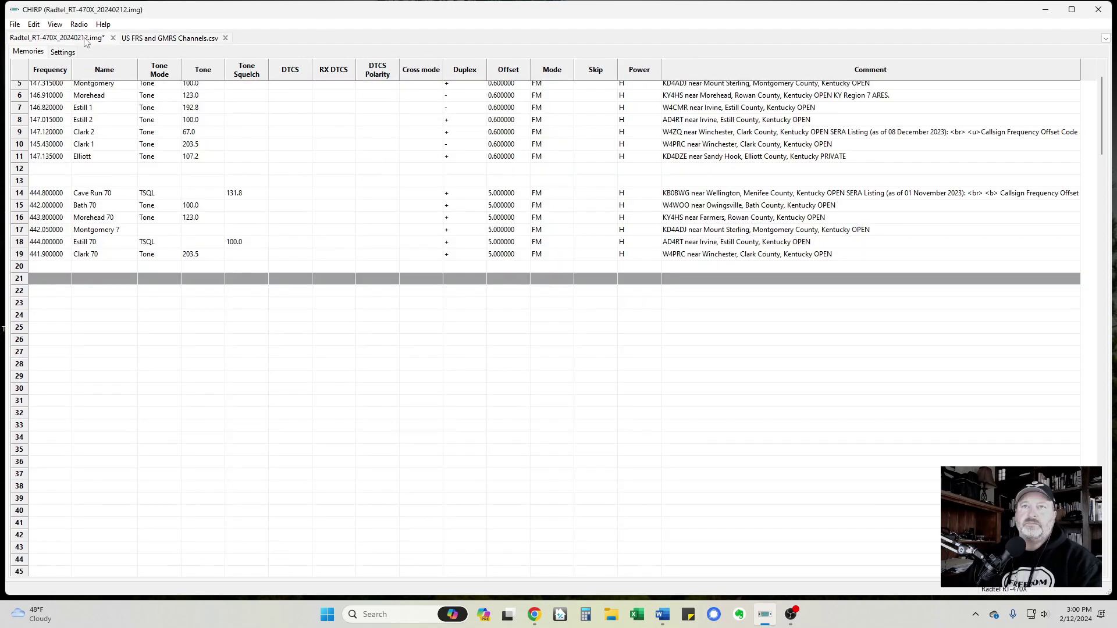
click(36, 279)
click(19, 279)
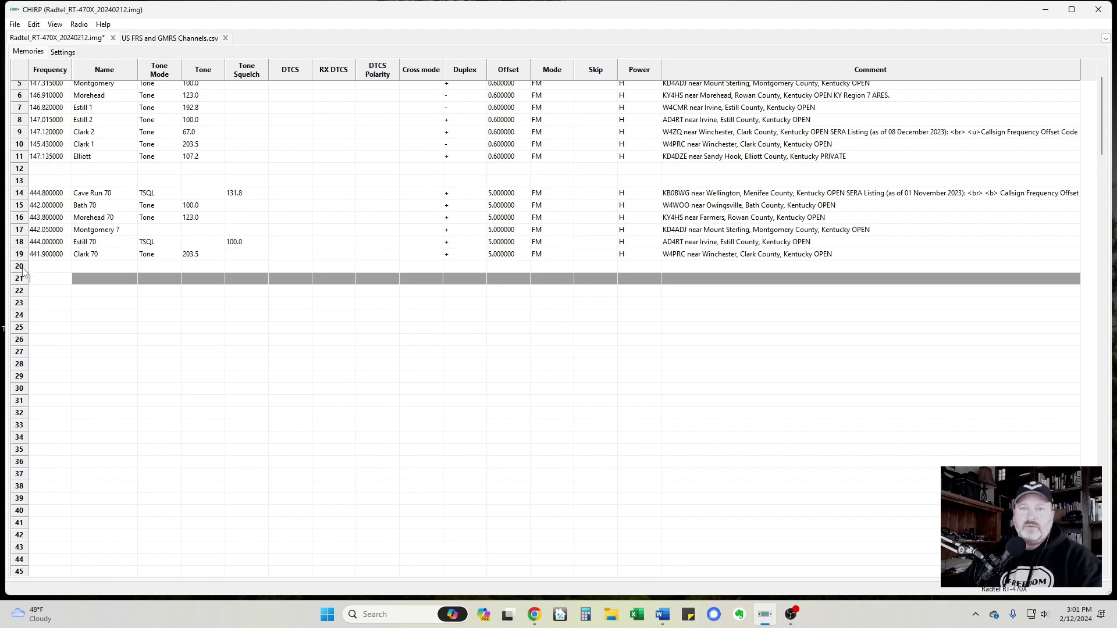
click(20, 292)
right_click(20, 291)
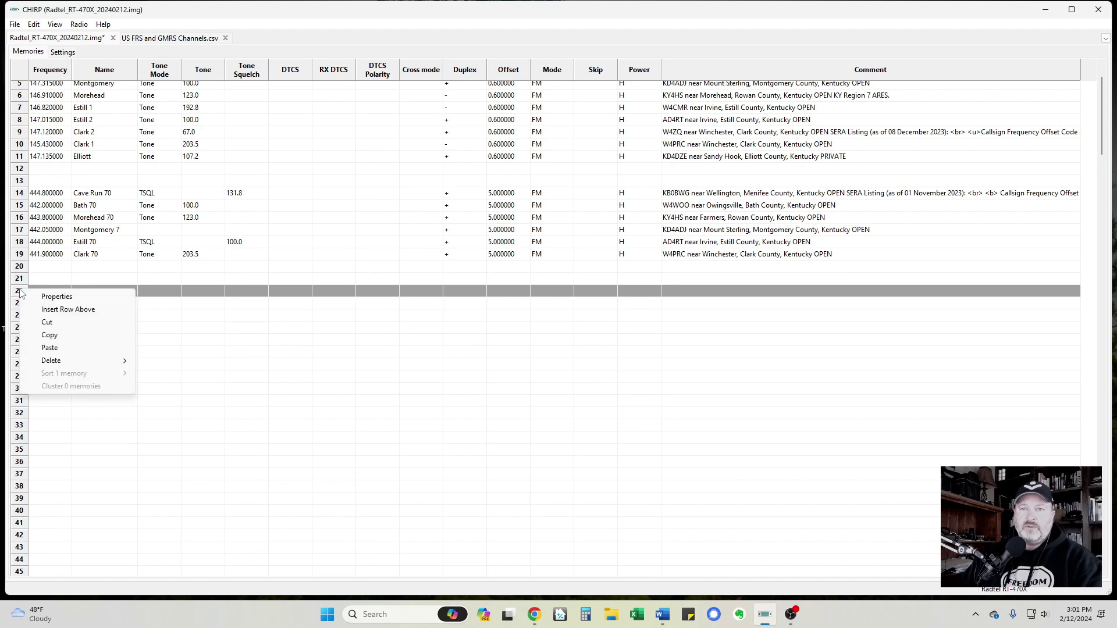
click(63, 350)
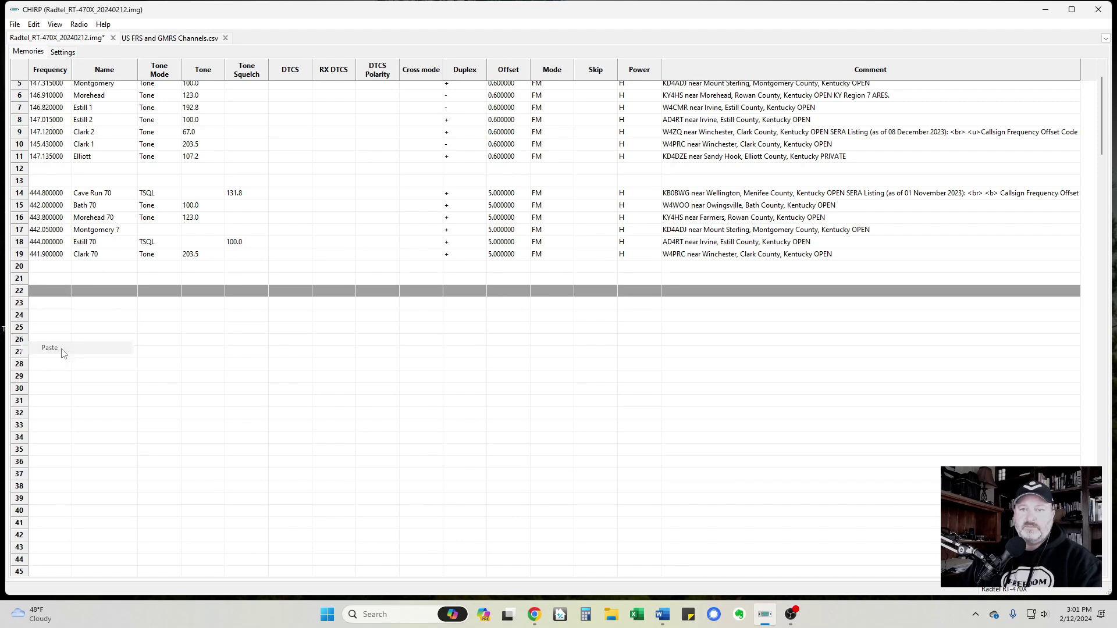
click(115, 303)
click(226, 38)
- Delete the GMRS 1 to GMRS 22 channels in memories 44 through 65, shifting the block up
scroll(116, 270, down, 2)
scroll(116, 271, down, 3)
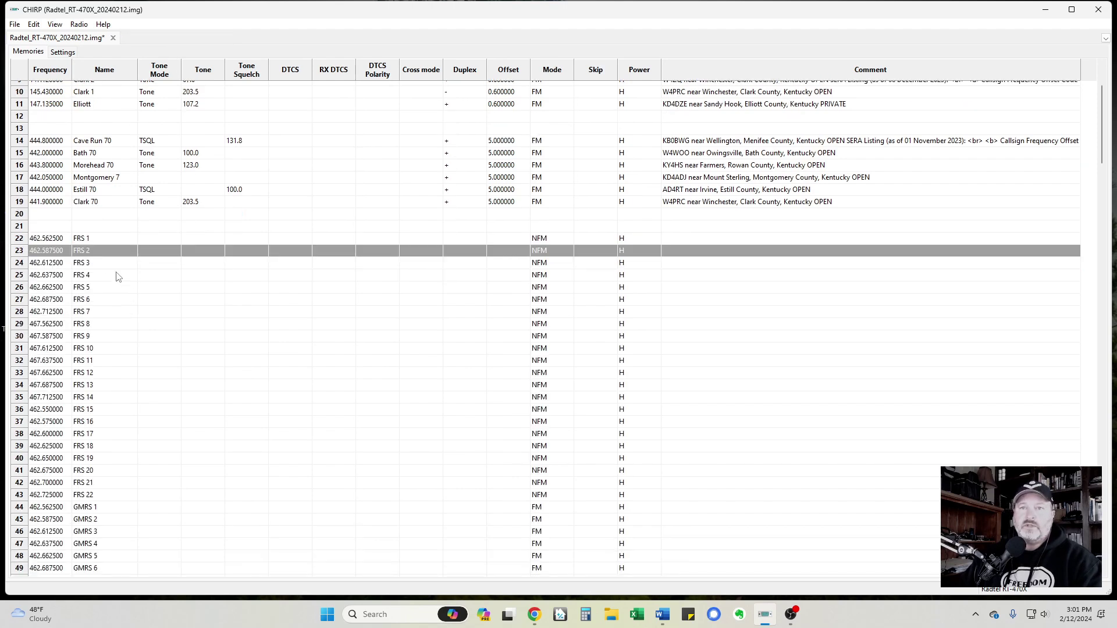
scroll(116, 292, down, 7)
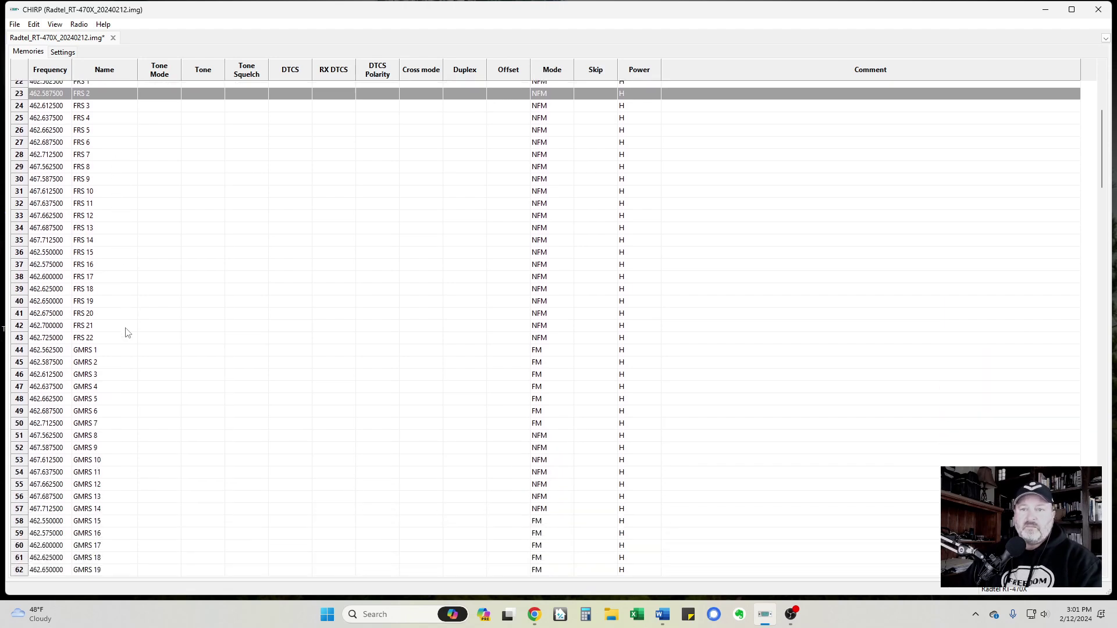
click(33, 351)
scroll(138, 335, down, 4)
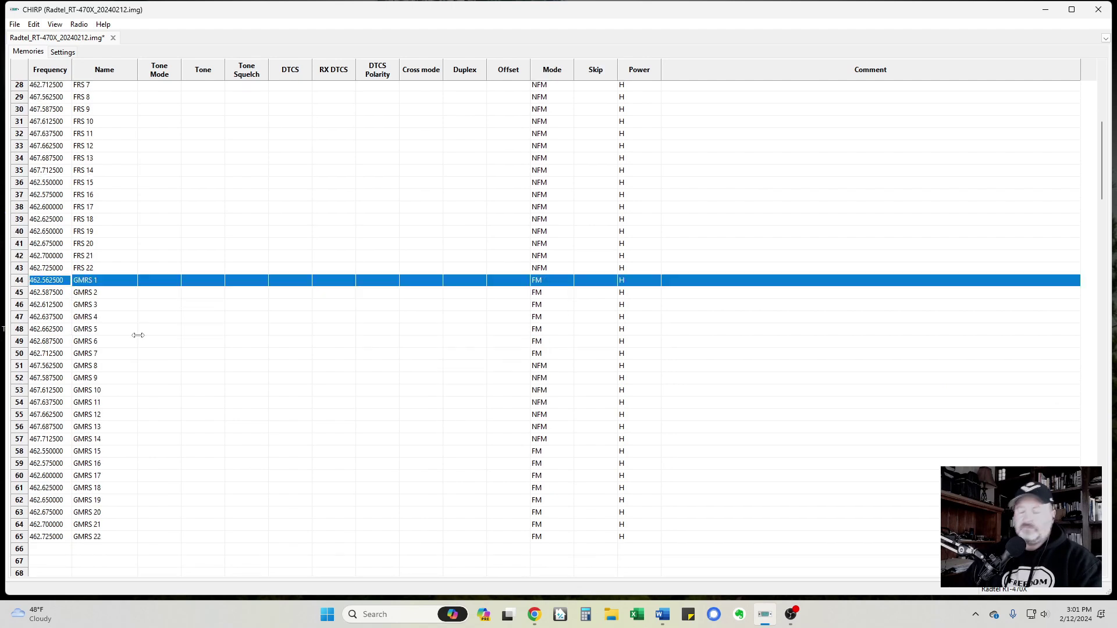
key(shift+Down)
key(shift+Down)
key(shift+Down)
key(shift+Down)
key(shift+Down)
key(shift+Down)
key(shift+Down)
key(shift+Down)
key(shift+Down)
key(shift+Down)
key(shift+Down)
key(shift+Down)
key(shift+Down)
key(shift+Down)
key(shift+Down)
key(shift+Down)
key(shift+Down)
key(shift+Down)
key(shift+Down)
key(shift+Down)
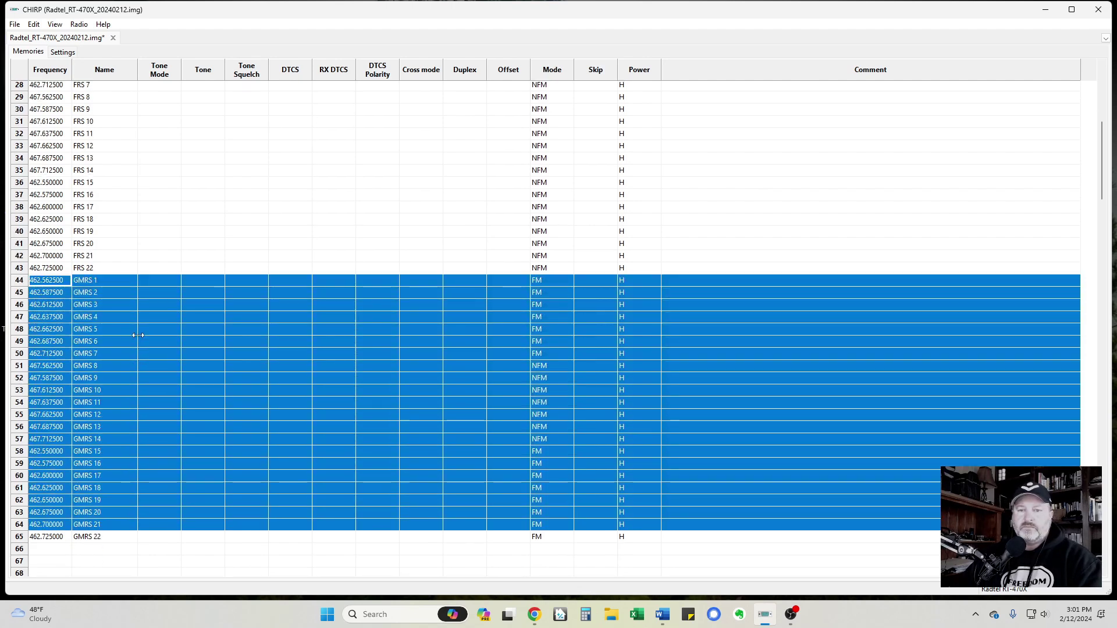
key(shift+Down)
right_click(124, 303)
mouse_move(165, 374)
click(313, 383)
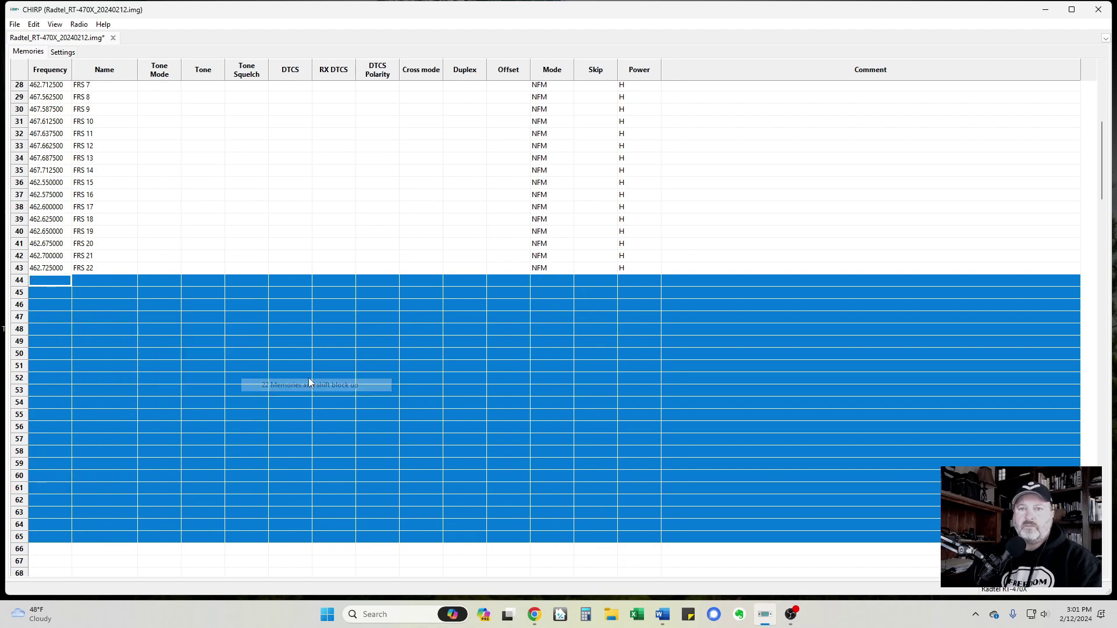
click(201, 270)
- Open the stock configuration US NOAA Weather Alert.csv
scroll(200, 289, up, 4)
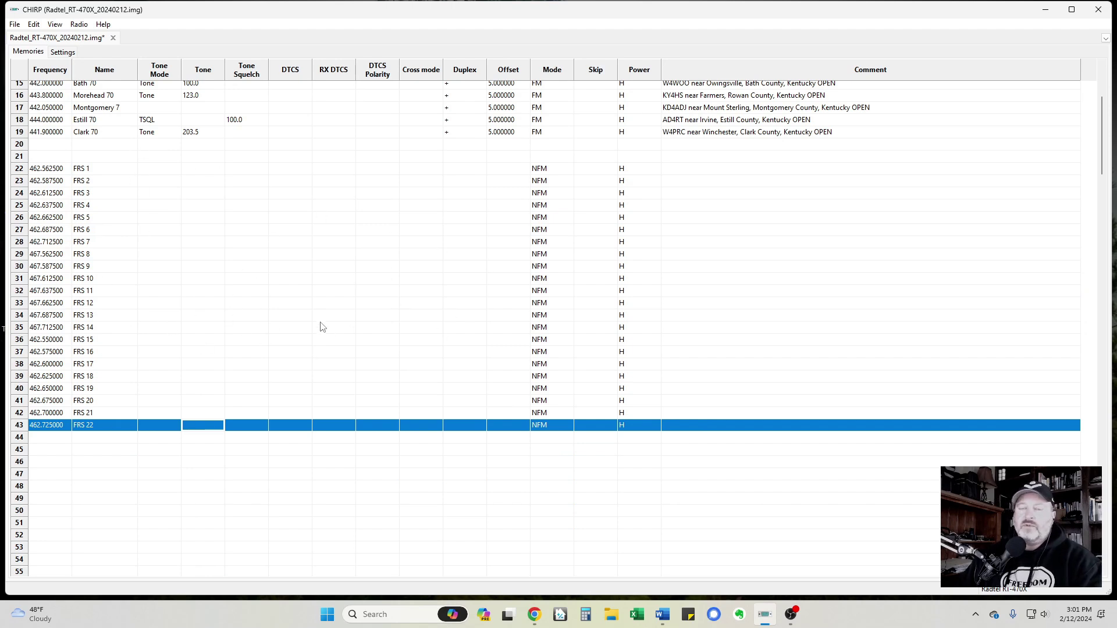
scroll(212, 291, down, 3)
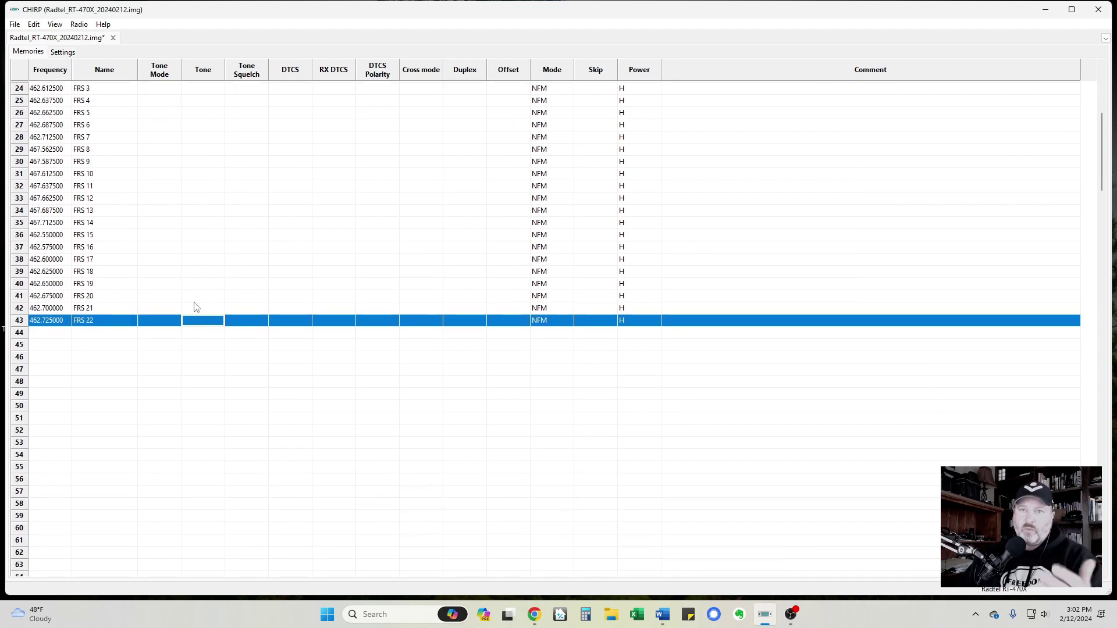
scroll(201, 317, up, 2)
scroll(190, 324, down, 2)
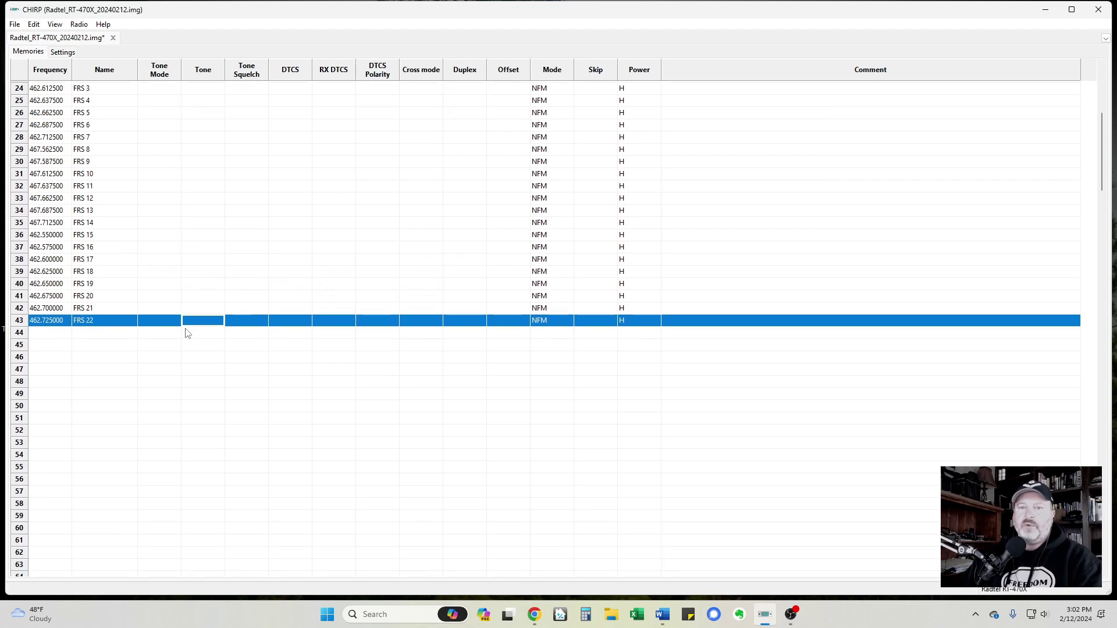
click(61, 347)
click(54, 361)
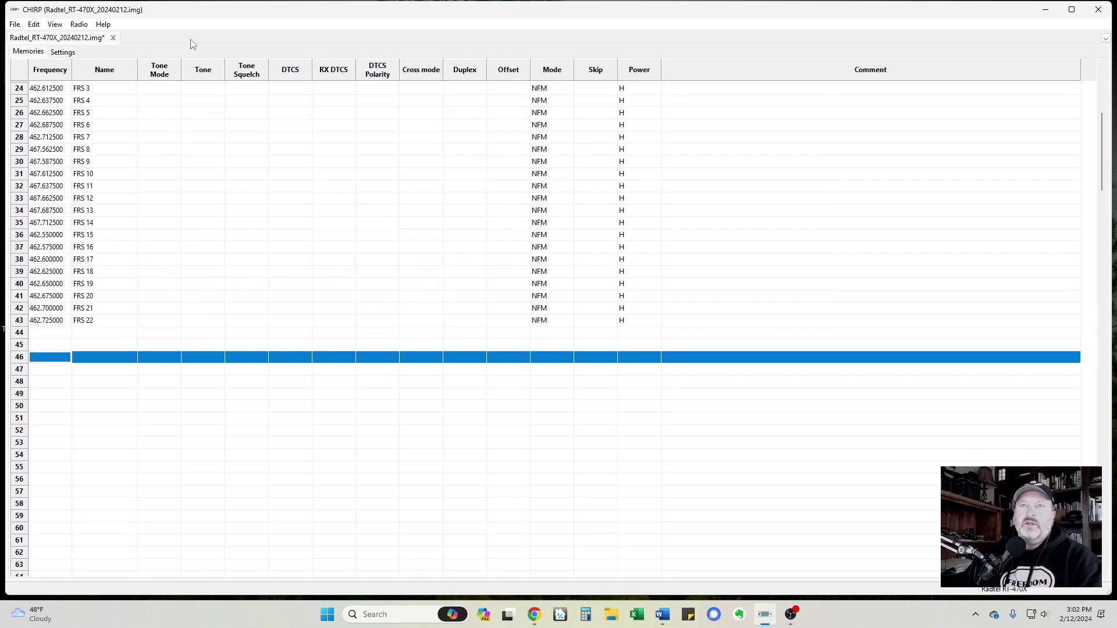
click(16, 26)
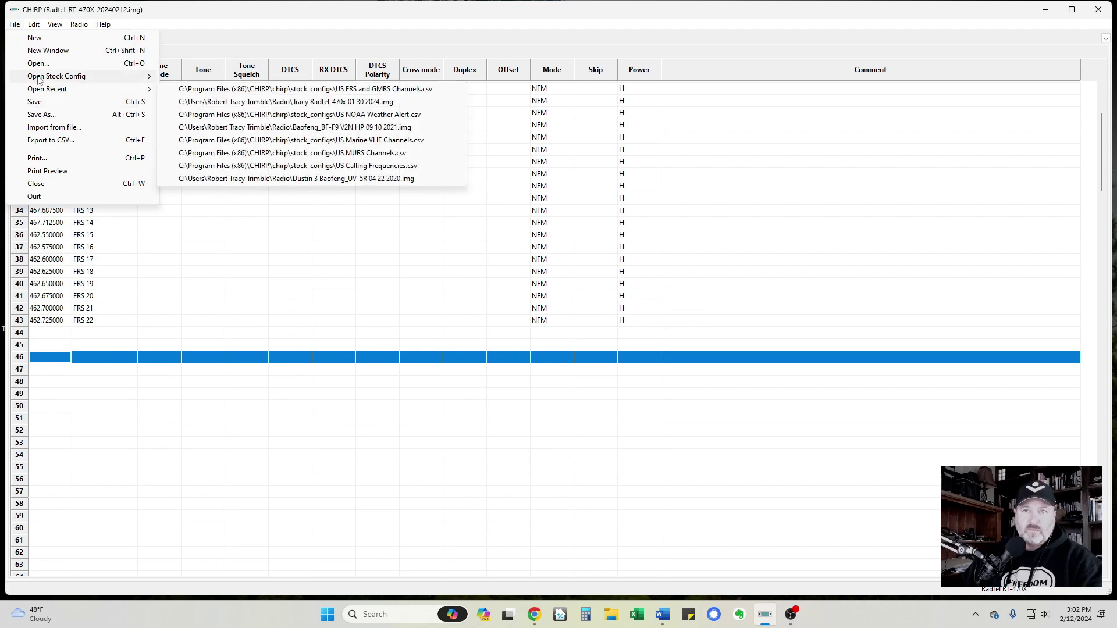
mouse_move(74, 81)
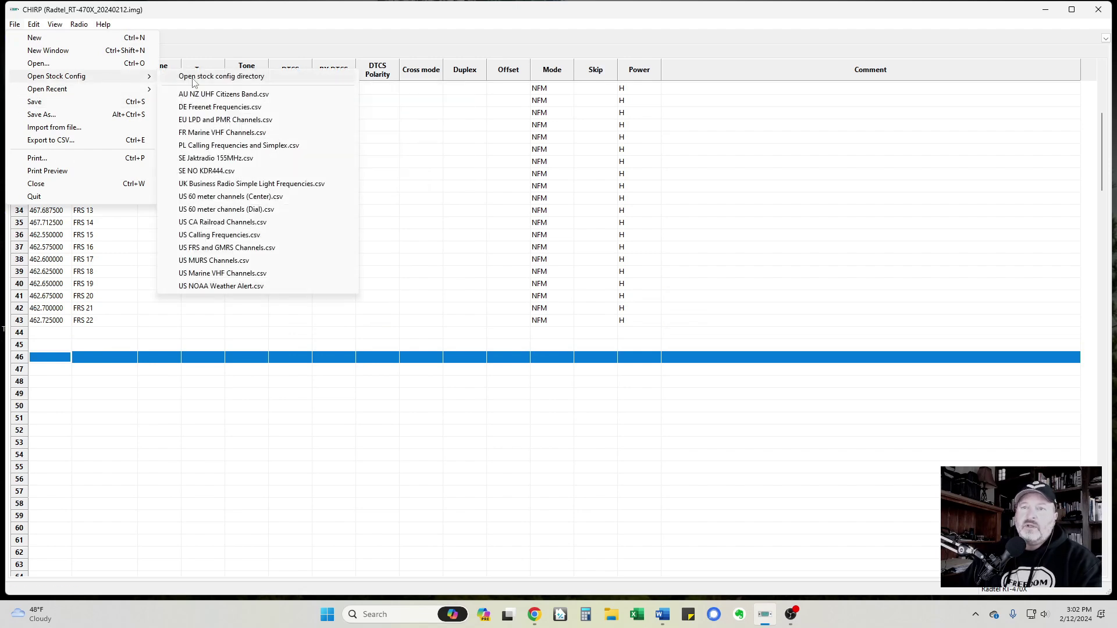
click(201, 288)
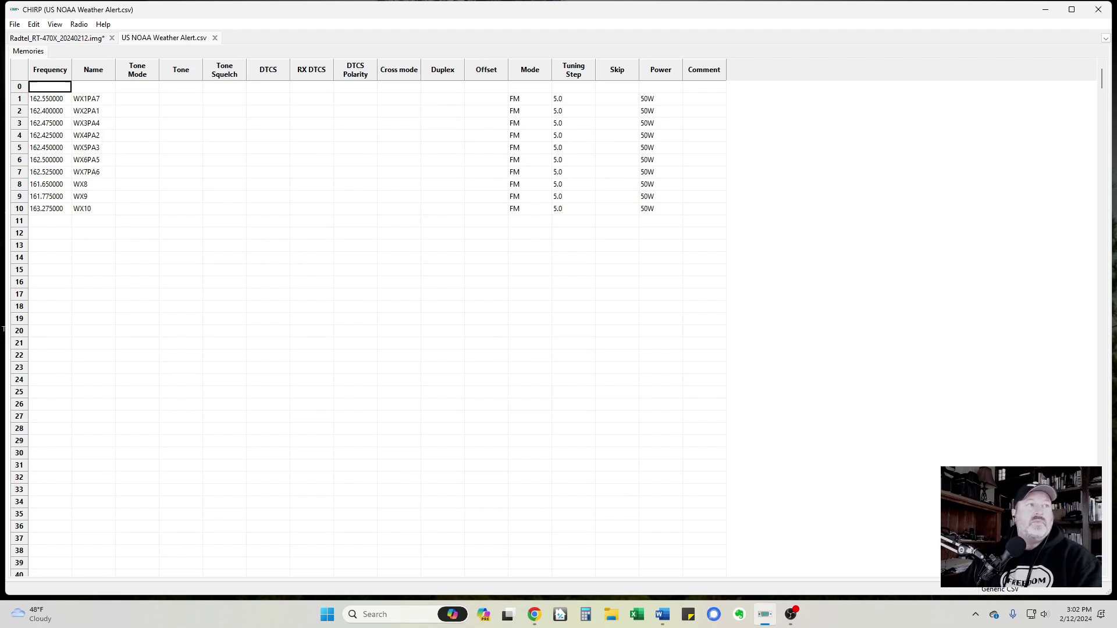
- Switch to Chrome and open the National Weather Service's NWR Coverage Maps page from the Google results
key(alt+Tab)
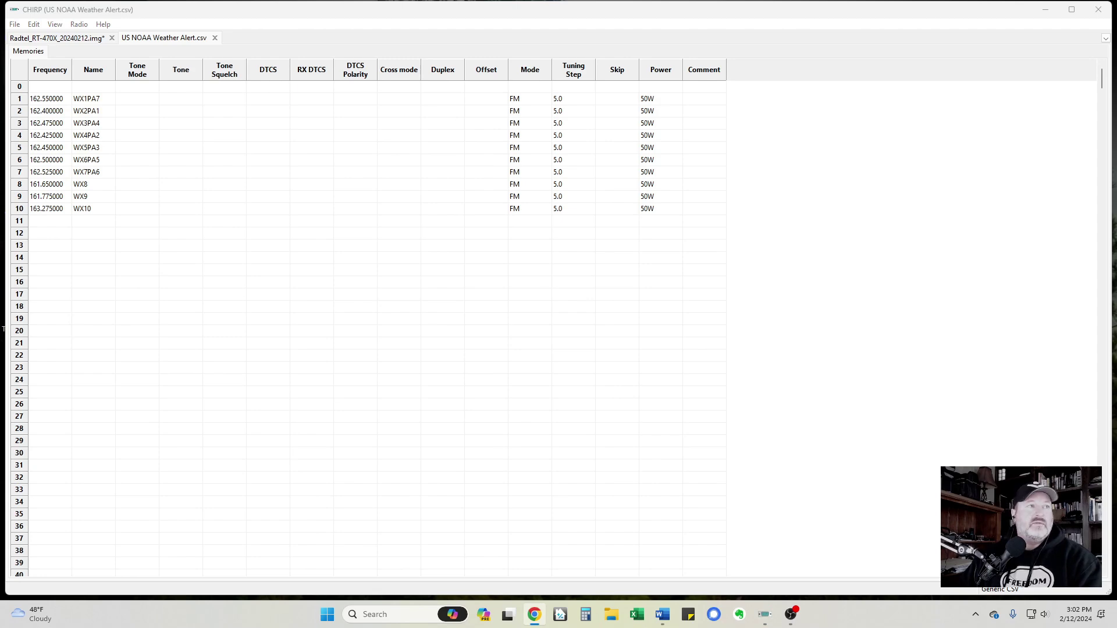
drag(0, 116, 679, 2)
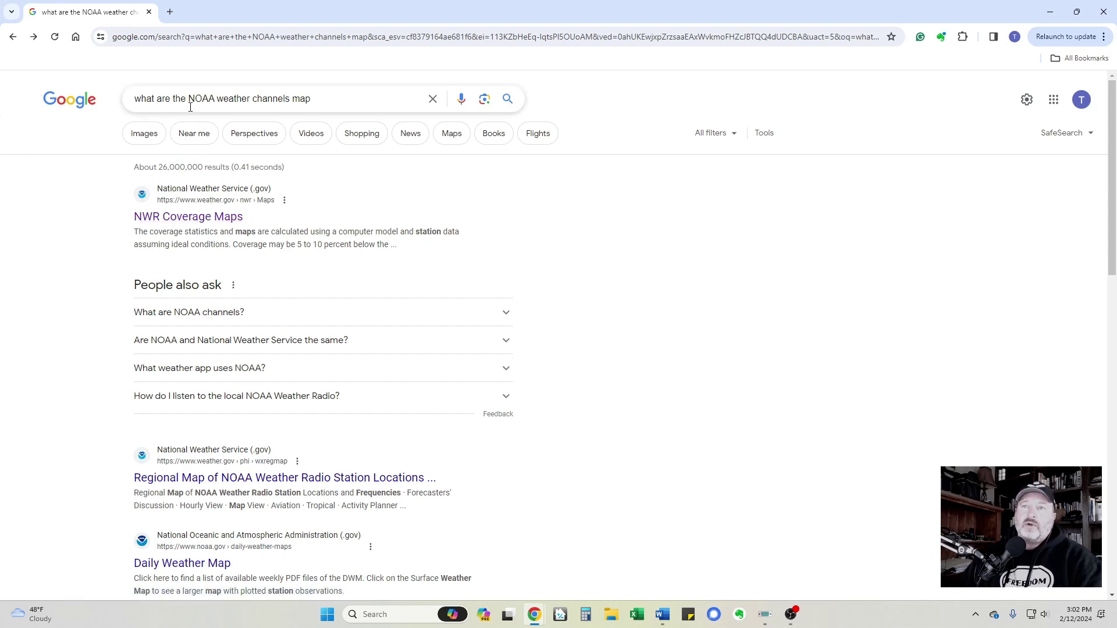
click(184, 222)
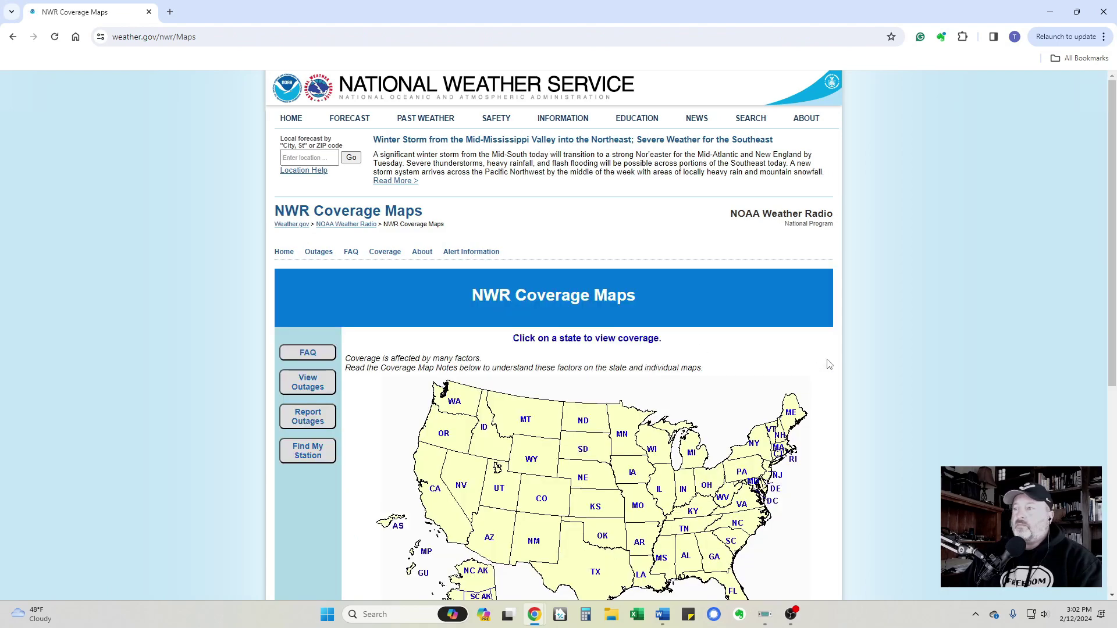
- Examine Kentucky's NOAA Weather Radio transmitter map and frequency list, and return to the national coverage map
scroll(884, 353, down, 2)
scroll(885, 353, down, 2)
click(703, 280)
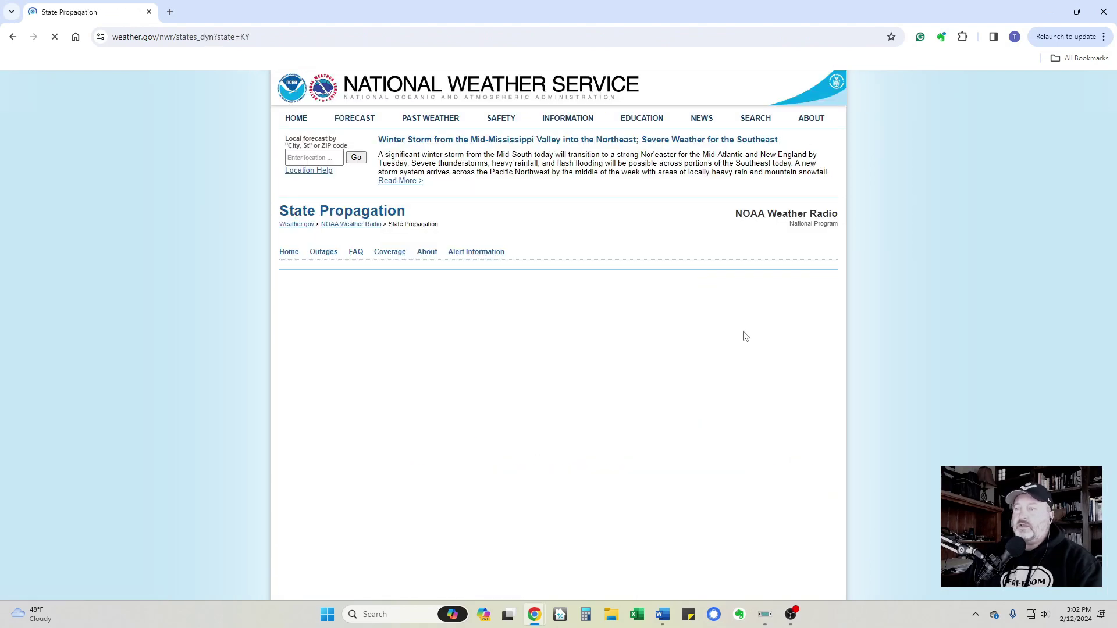
scroll(867, 349, down, 3)
scroll(868, 354, down, 3)
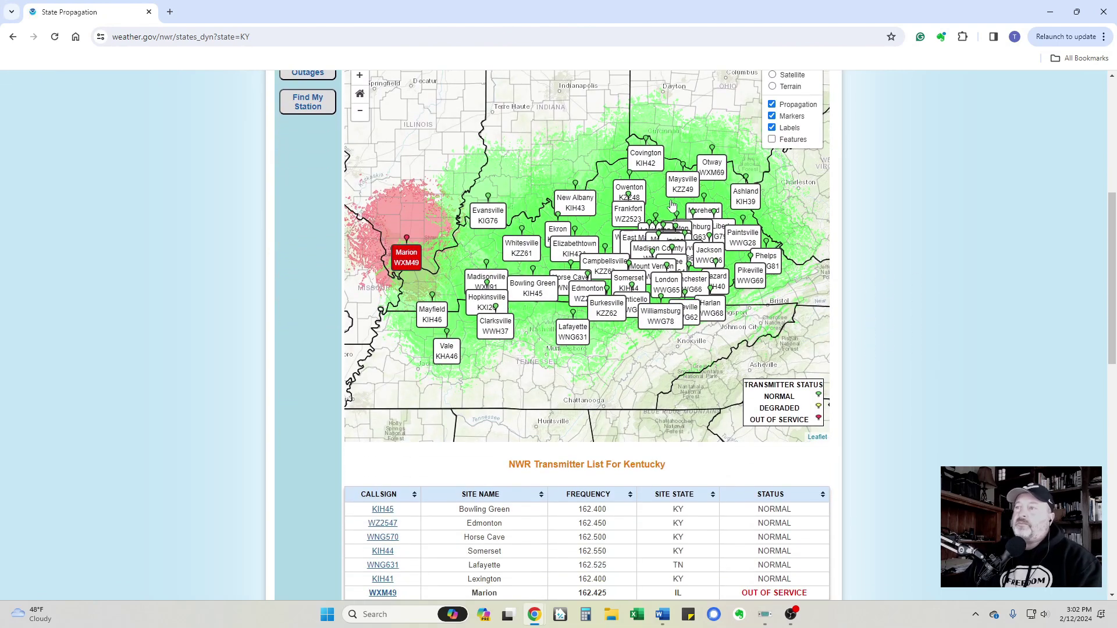
scroll(672, 205, up, 1)
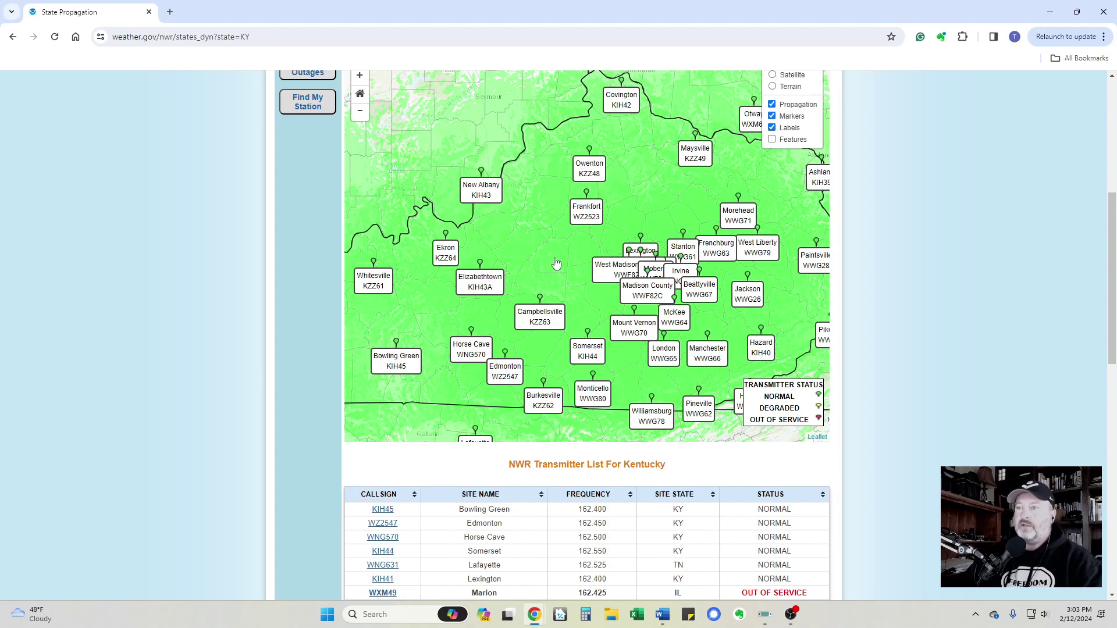
scroll(454, 203, down, 2)
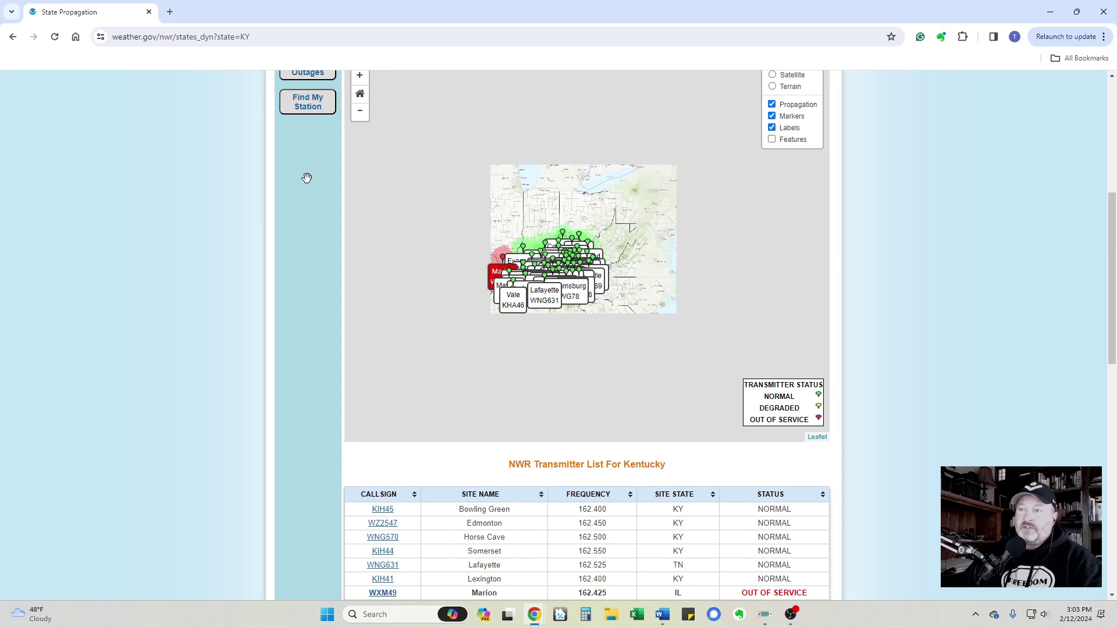
click(12, 36)
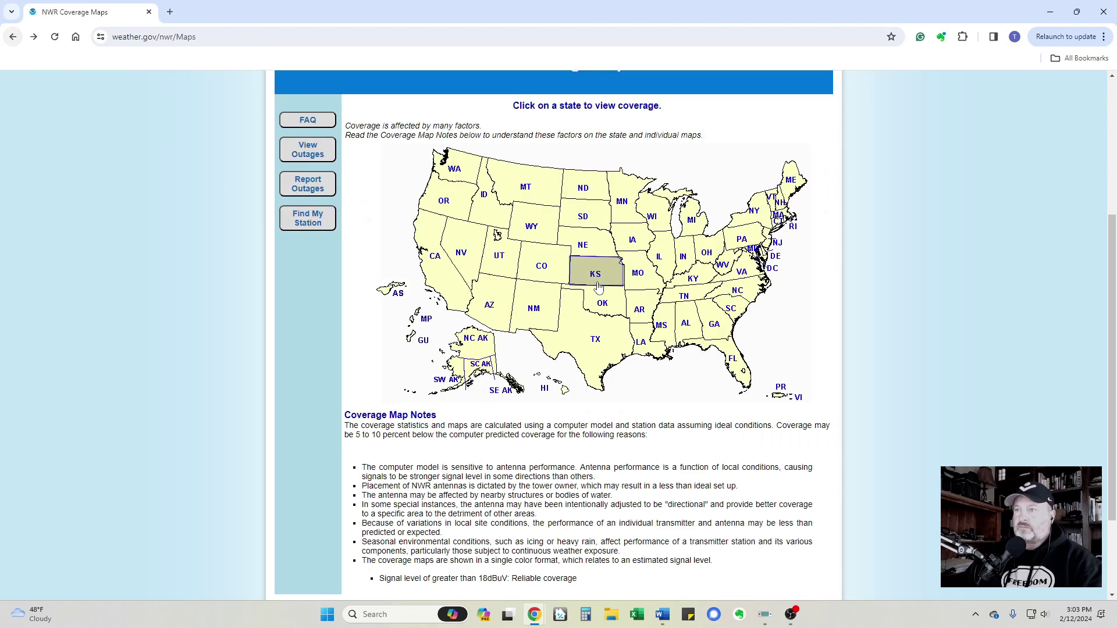
- Open Ohio's NOAA Weather Radio transmitter map from the national coverage map and examine the state's transmitter sites and coverage area
click(697, 291)
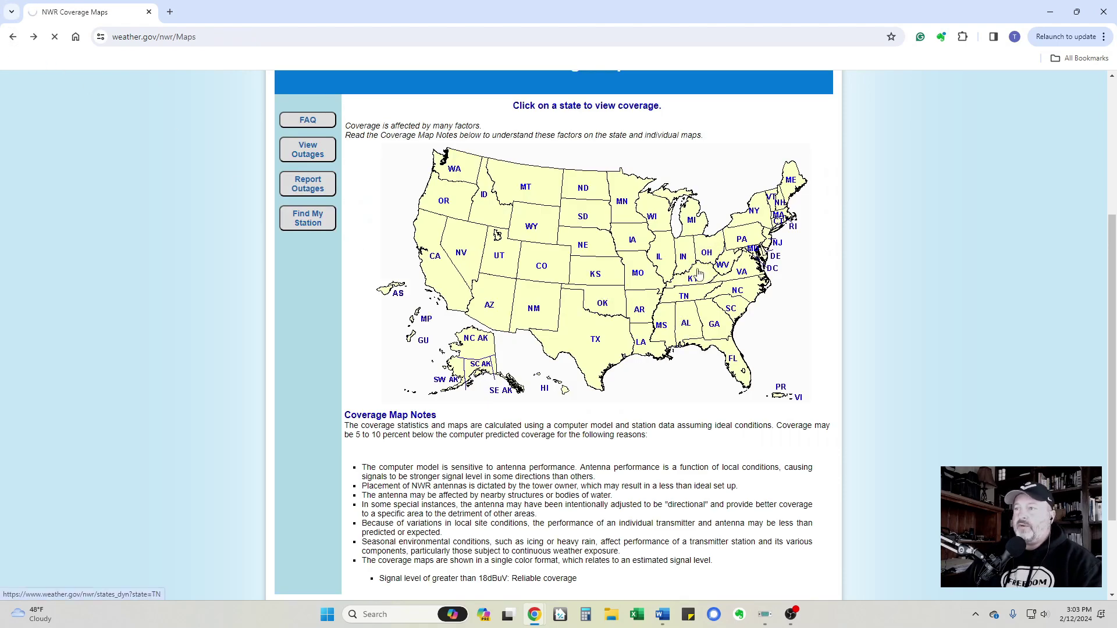
click(705, 254)
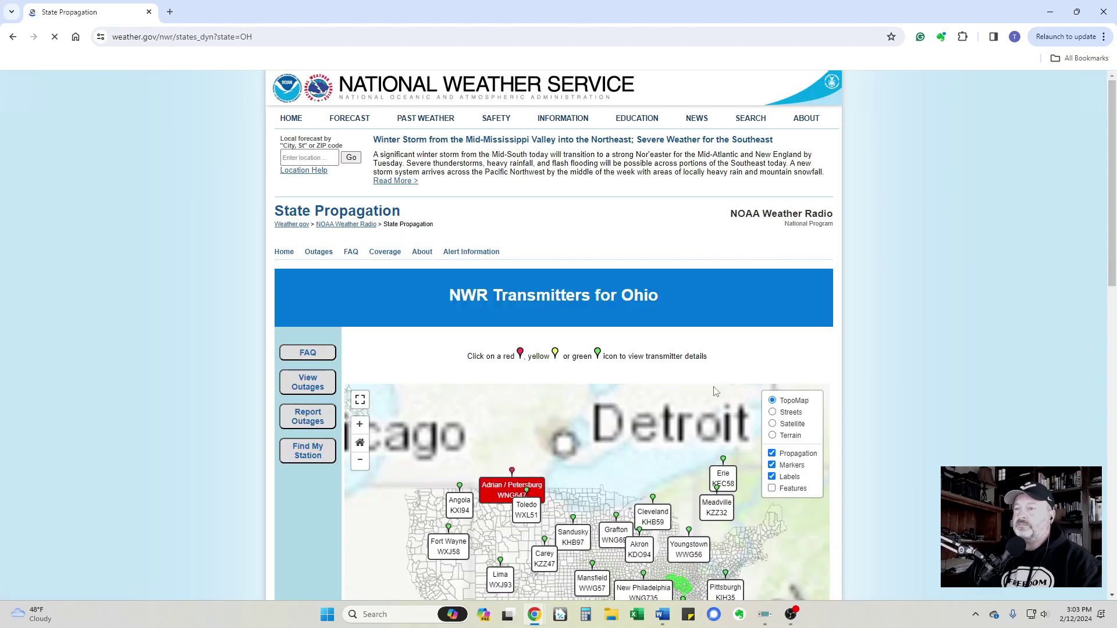
scroll(754, 334, down, 2)
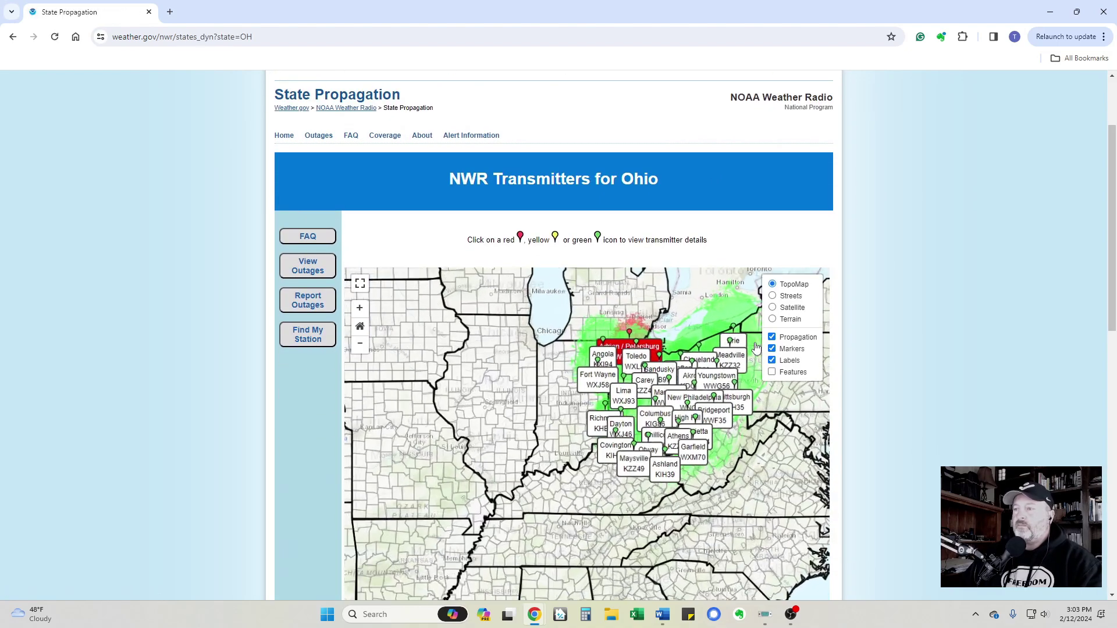
scroll(771, 423, up, 2)
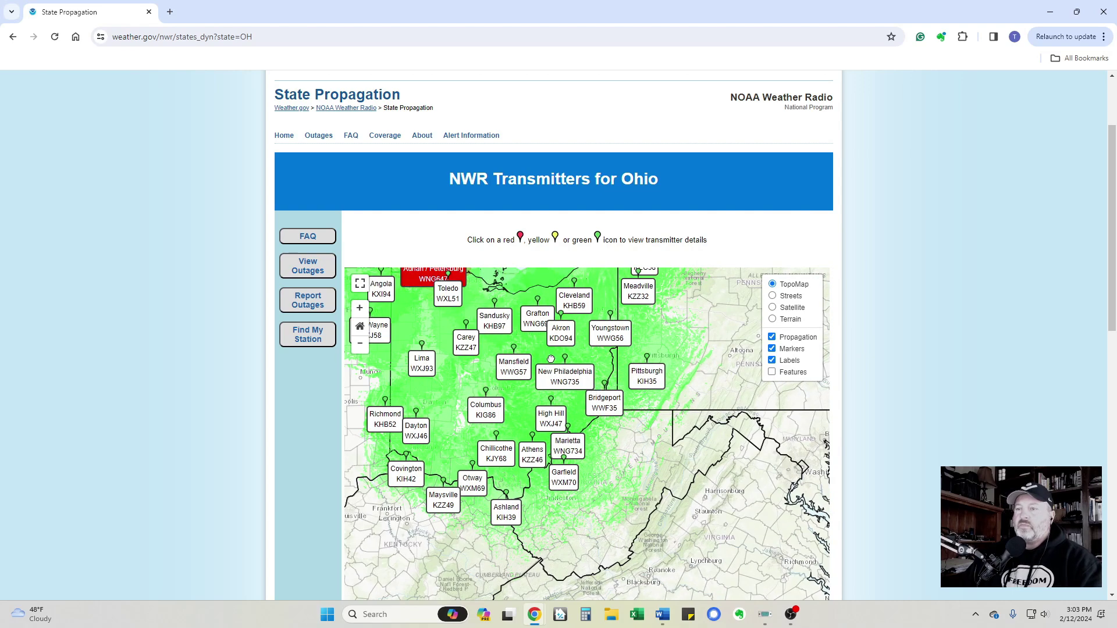
drag(547, 358, 614, 410)
scroll(527, 438, up, 5)
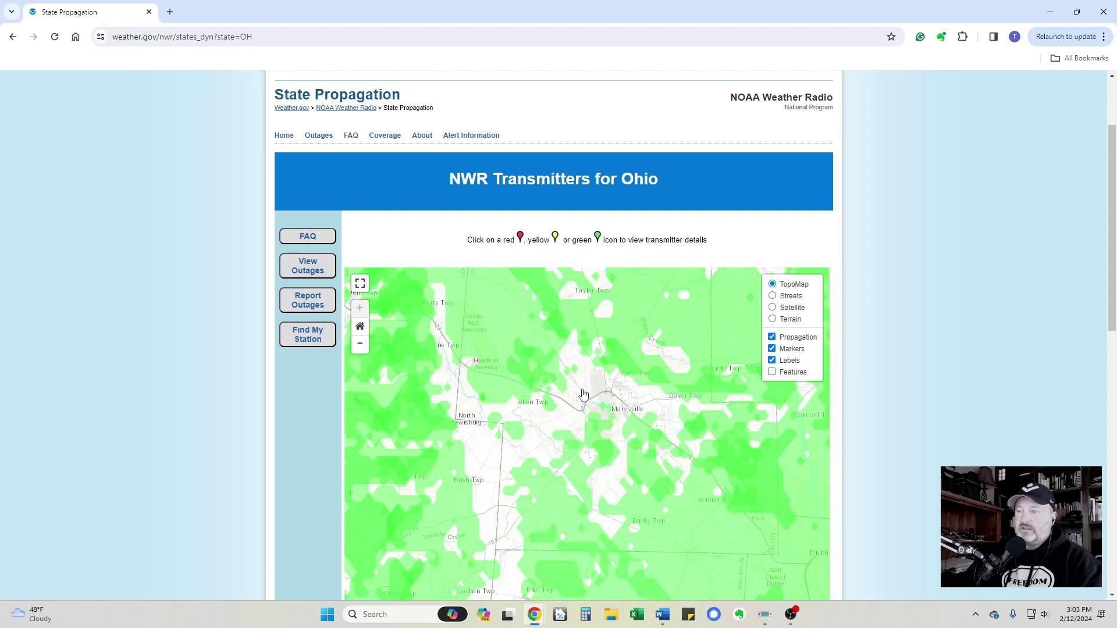
scroll(588, 389, down, 5)
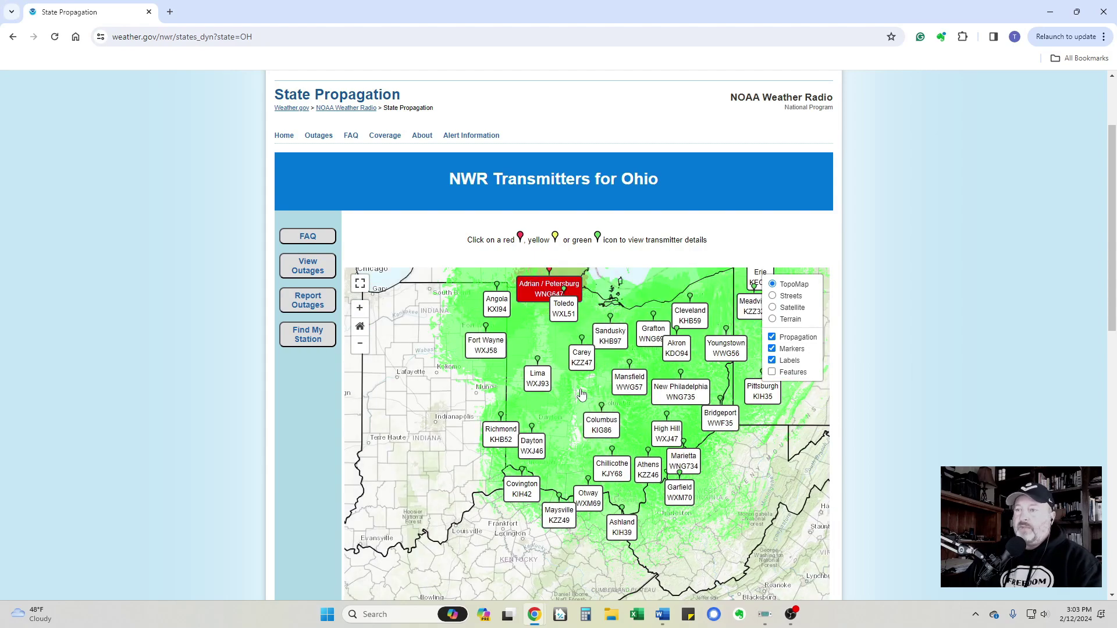
scroll(580, 395, down, 1)
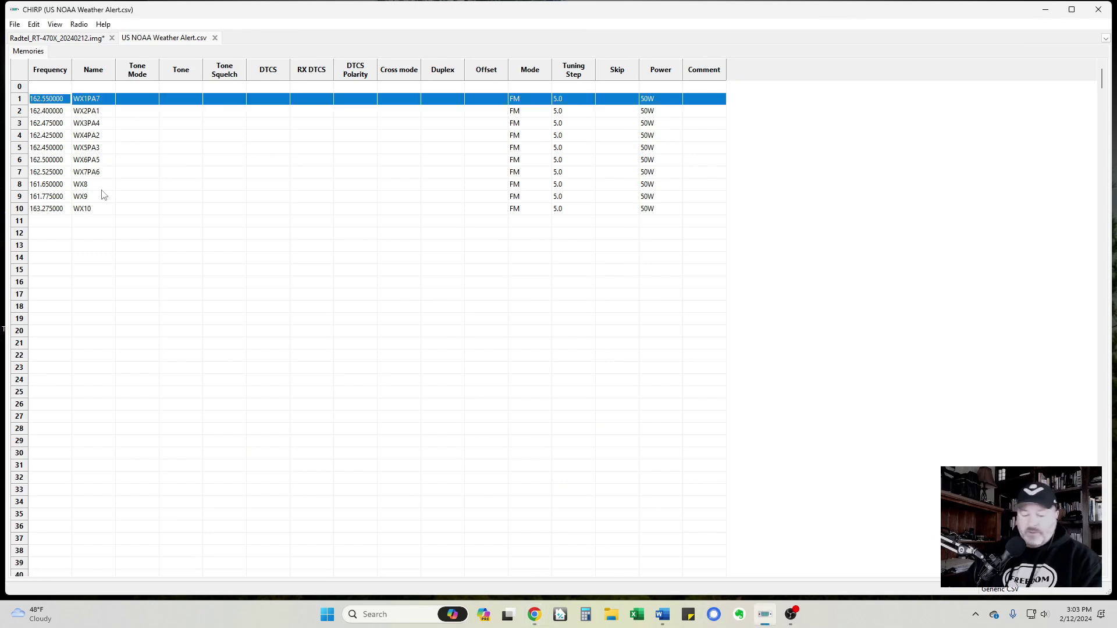
- Copy the ten weather channels, WX1PA7 through WX10, from US NOAA Weather Alert.csv
key(shift+Down)
key(shift+Down)
key(shift+Down)
key(shift+Down)
key(shift+Down)
key(shift+Down)
key(shift+Down)
key(shift+Down)
key(shift+Down)
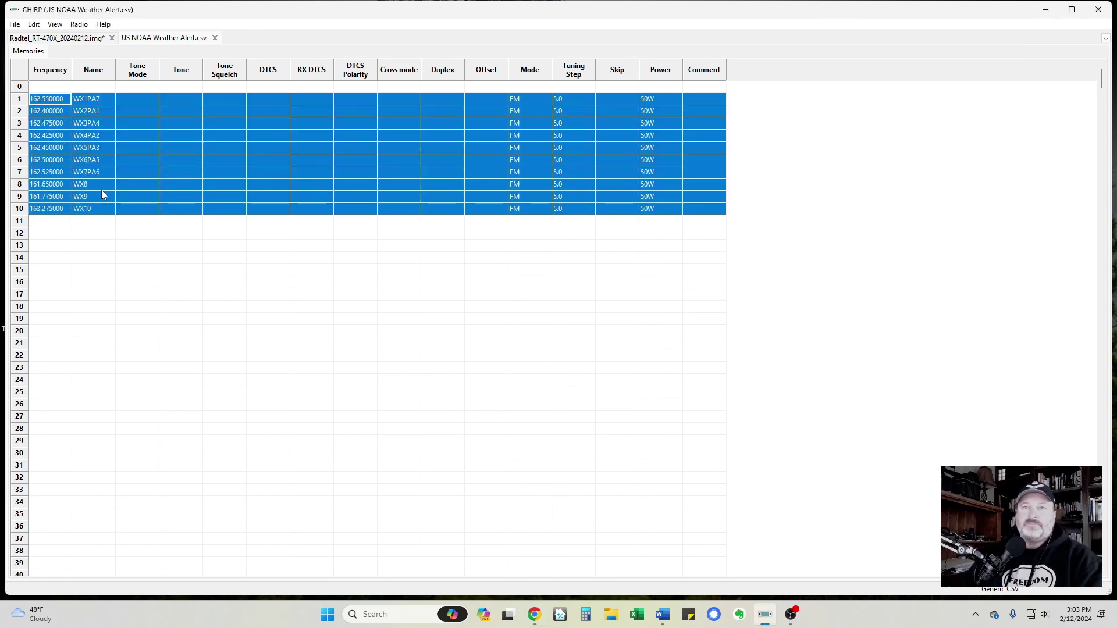
right_click(104, 108)
click(125, 153)
- Paste the weather channels into Radtel_RT-470X_20240212.img starting at memory 46
click(85, 39)
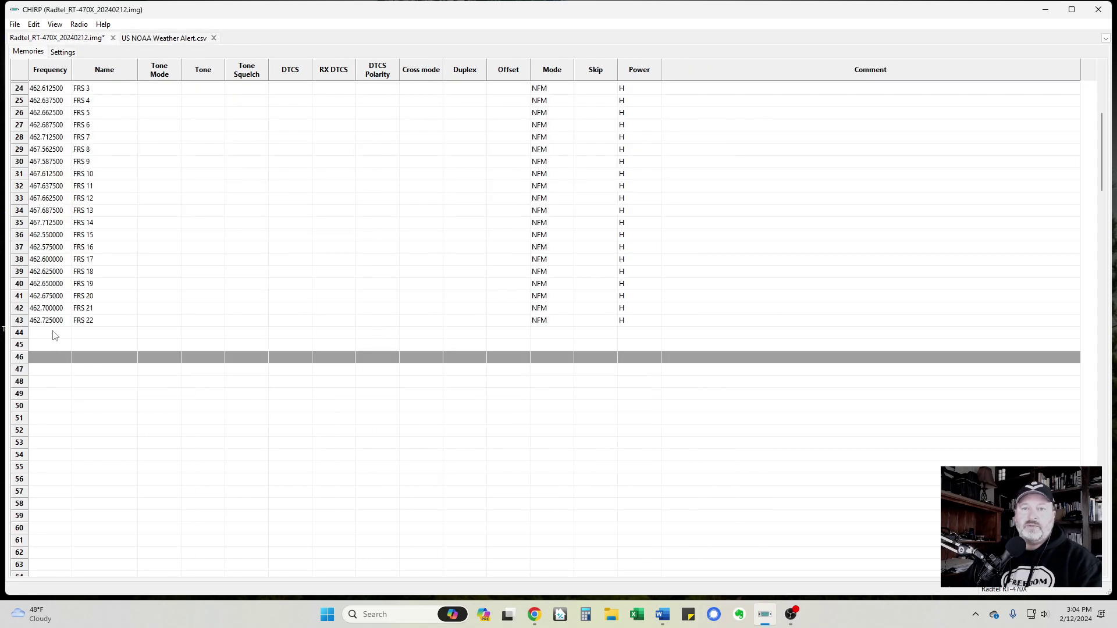
right_click(21, 359)
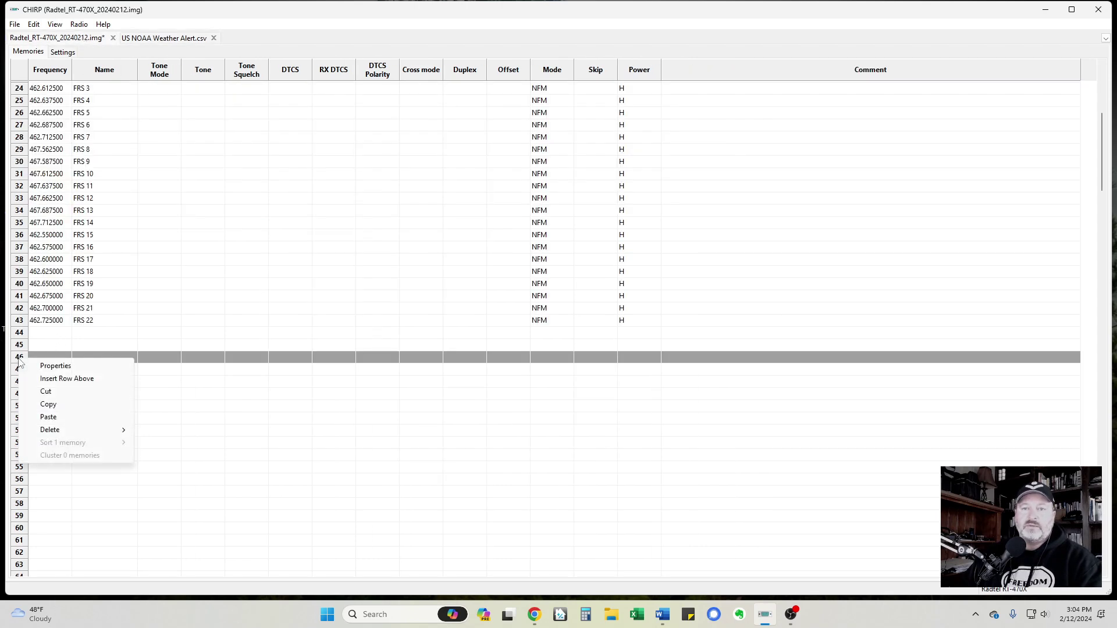
click(49, 418)
- Rename the weather channels in memories 46 through 55 to NOAA
click(95, 347)
click(106, 358)
click(105, 358)
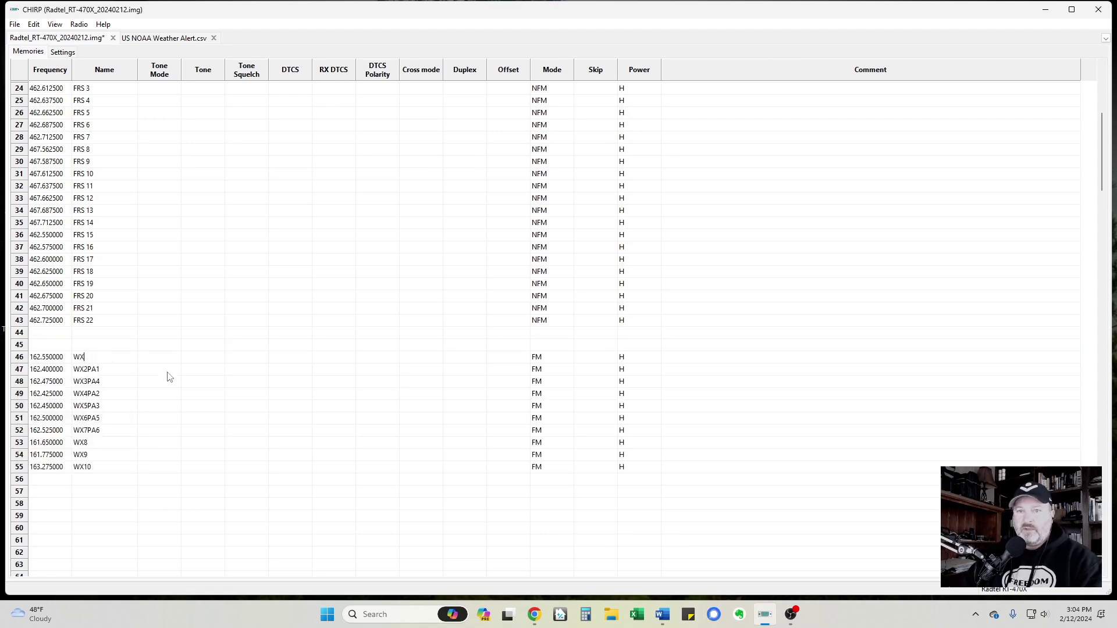
text(NO)
key(Return)
text(NOAA)
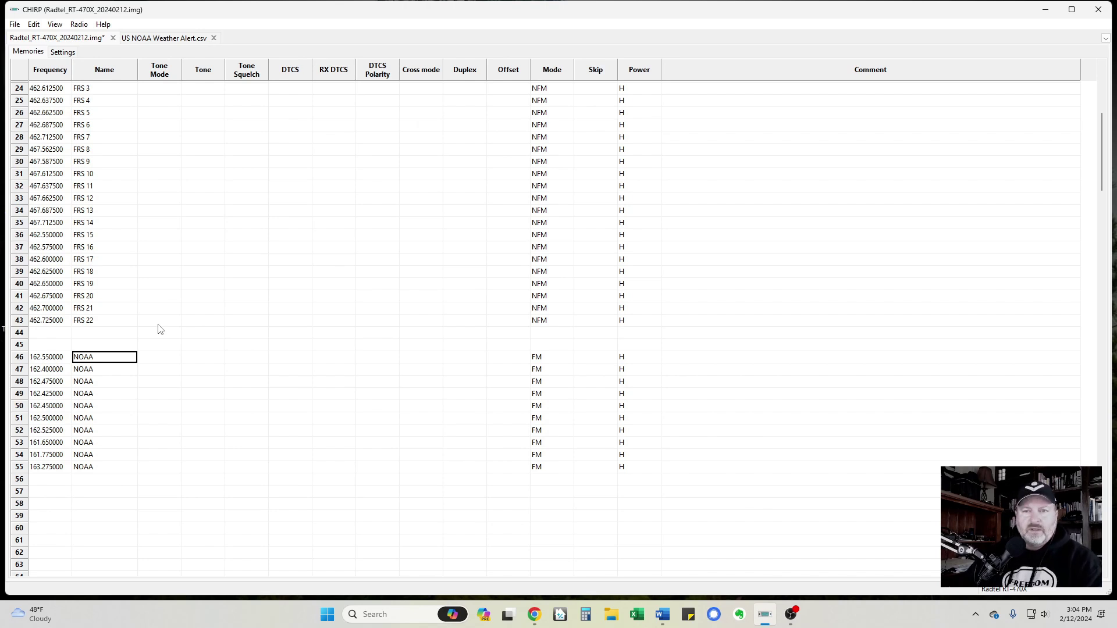
- Review the NOAA weather channels from memory 46 downward one by one and return up the list
key(Down)
key(Down)
key(Down)
key(Down)
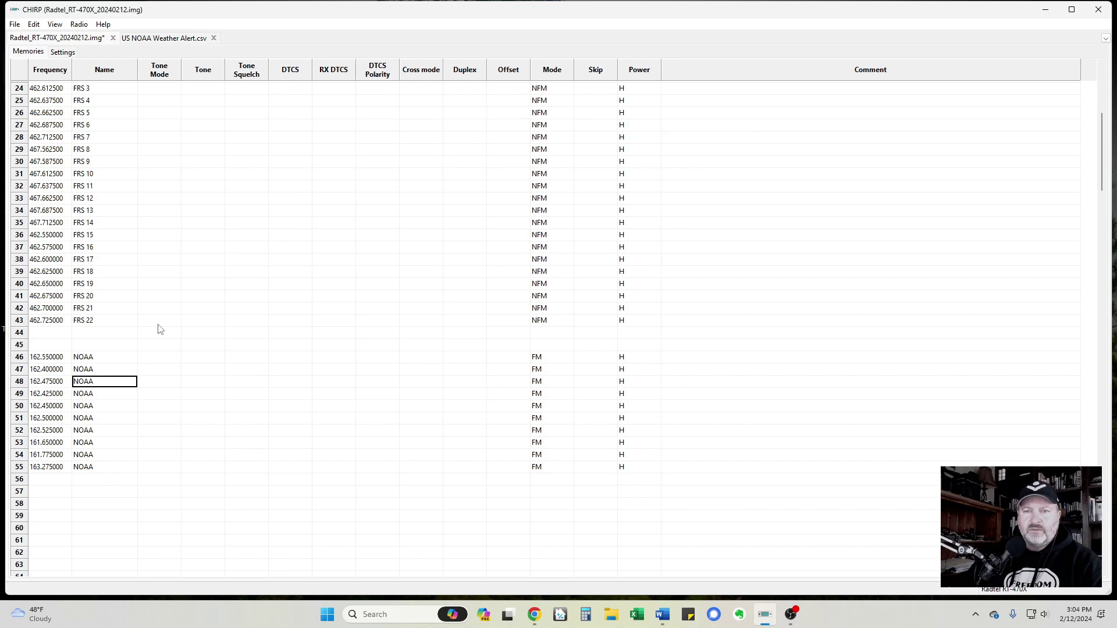
key(Down)
key(Down)
key(Down)
key(Down)
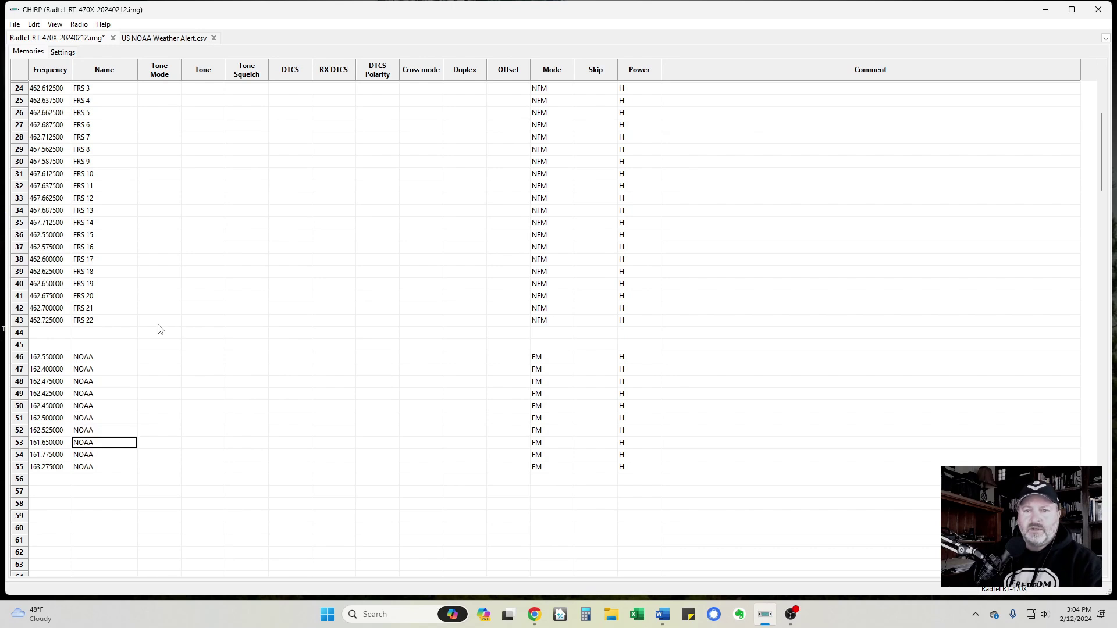
key(Up)
key(Up)
key(Up)
key(Up)
key(Up)
key(Up)
key(Up)
key(Up)
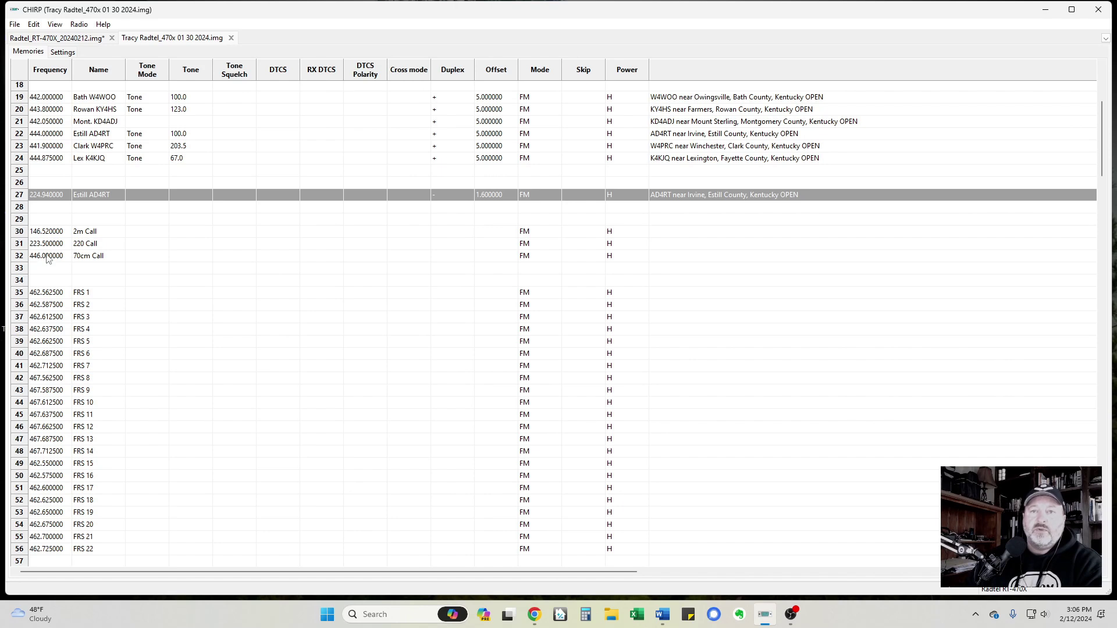
- Copy the 2m Call, 220 Call and 70cm Call channels in memories 30 through 32 of the 01 30 2024 radio image
click(22, 233)
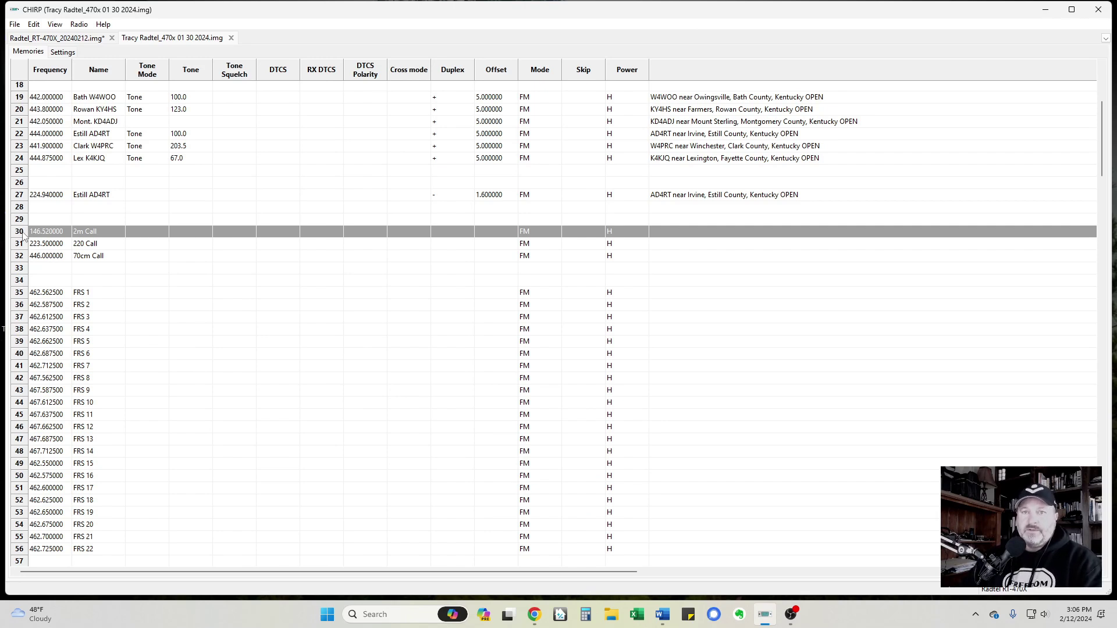
click(44, 235)
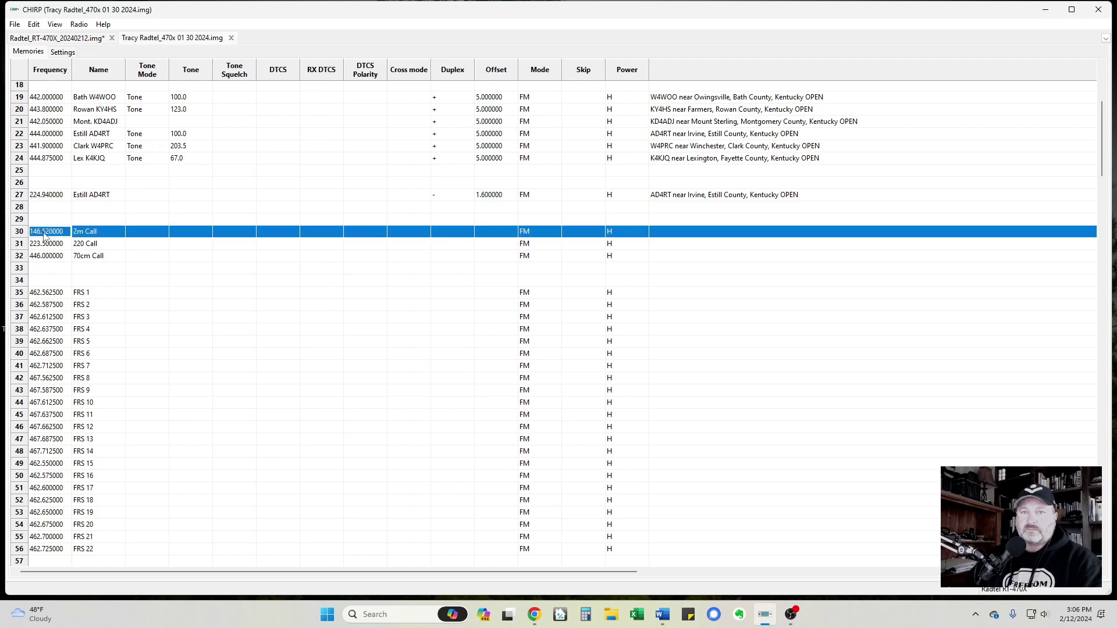
key(shift+Down)
key(shift+Down)
right_click(44, 235)
click(69, 278)
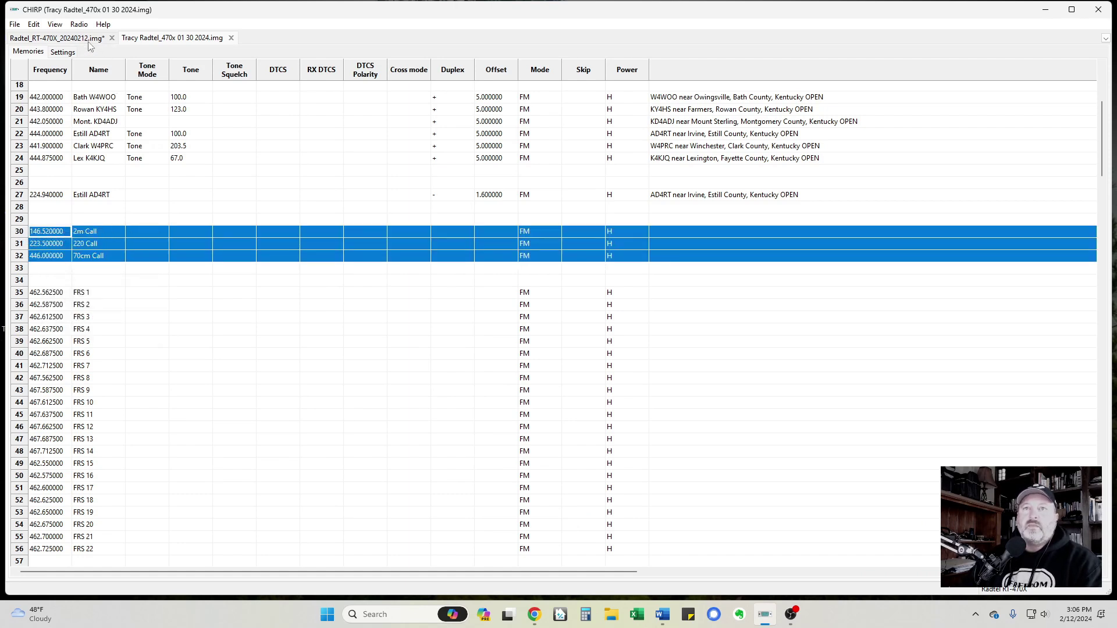
- Insert rows below the Elliott repeater in Radtel_RT-470X_20240212.img and place the three calling channels in memories 13 through 15
click(88, 39)
click(22, 223)
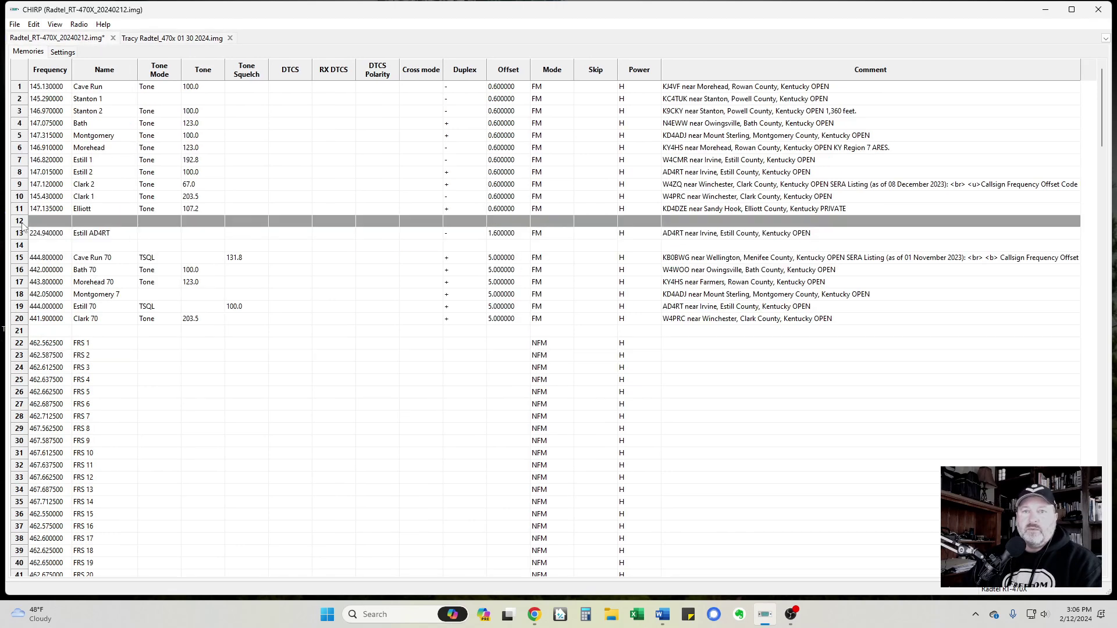
right_click(22, 225)
click(33, 241)
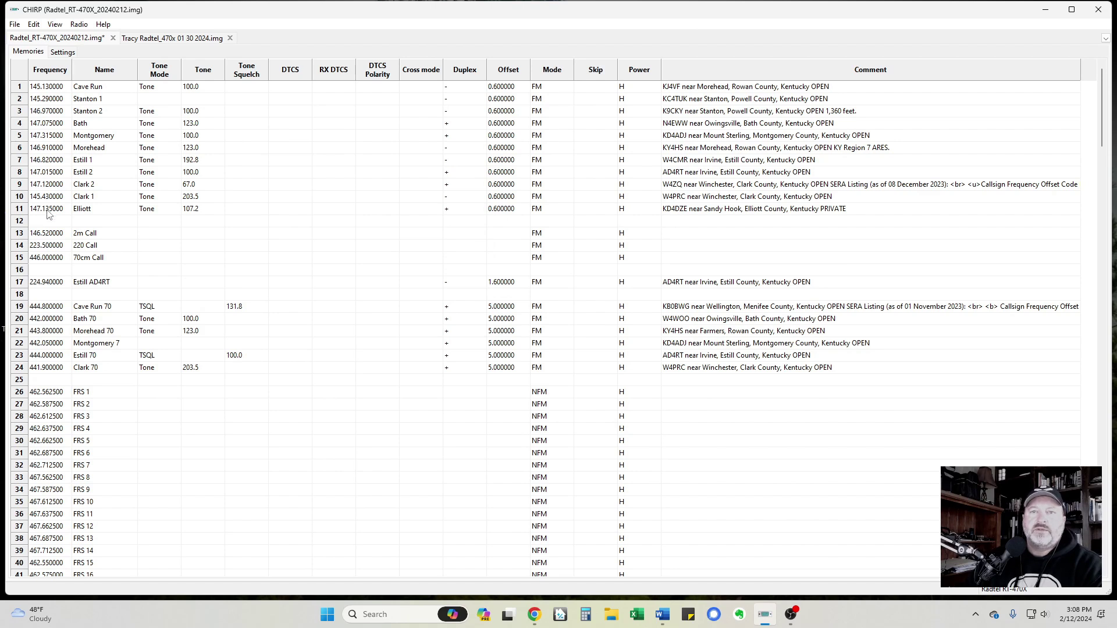
- Review the programmed memory list from the calling channels down through the repeaters, FRS and NOAA channels
scroll(50, 214, down, 2)
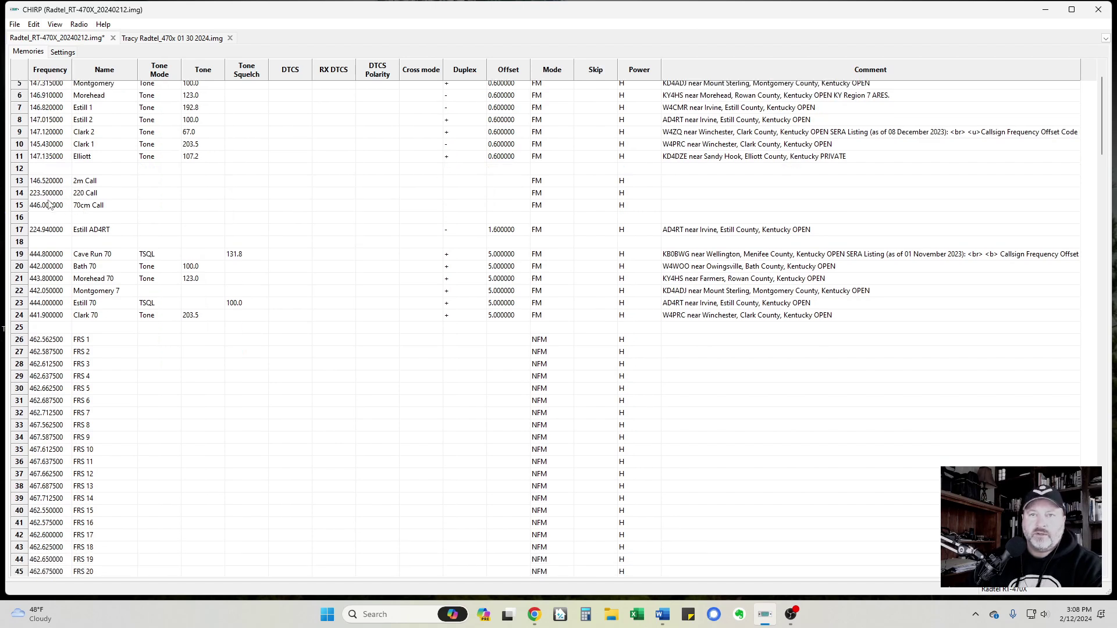
scroll(47, 207, down, 1)
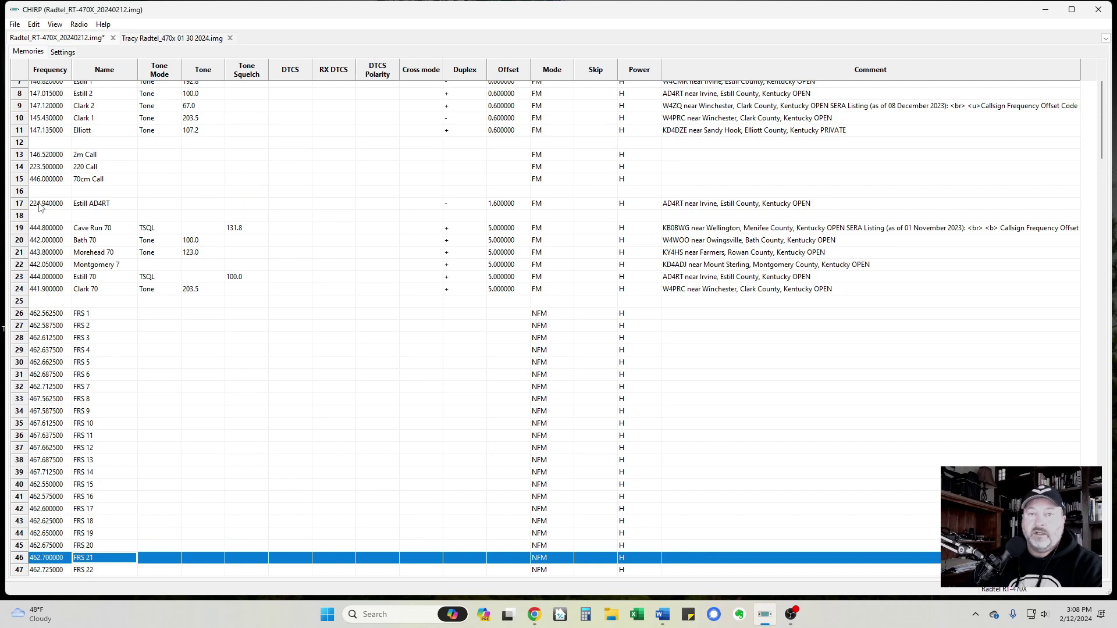
scroll(40, 207, down, 2)
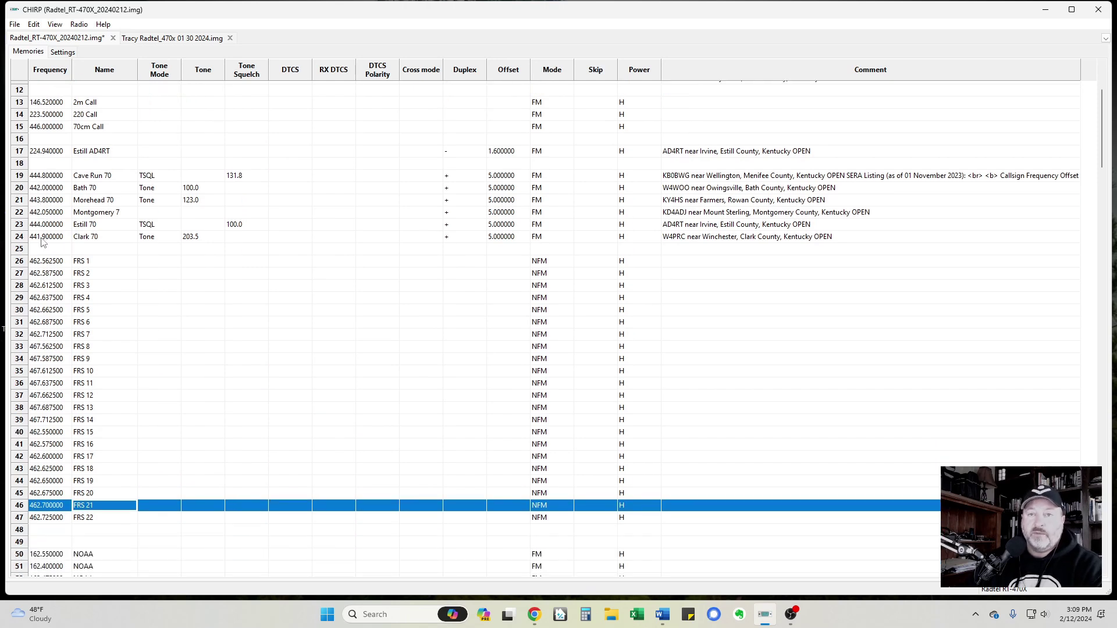
scroll(42, 243, down, 2)
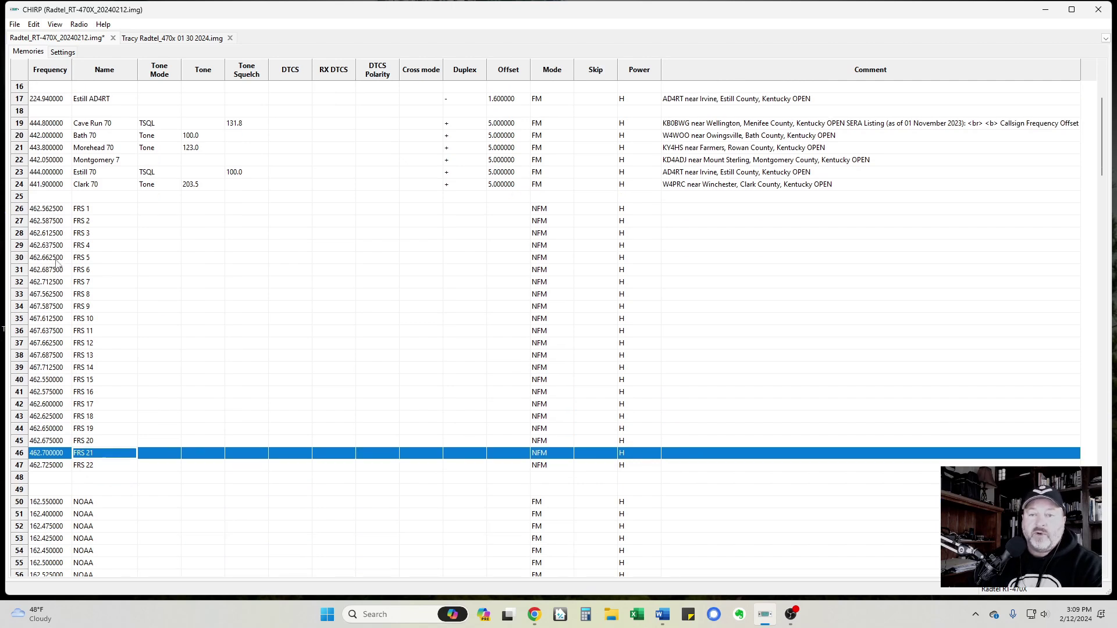
scroll(56, 256, down, 4)
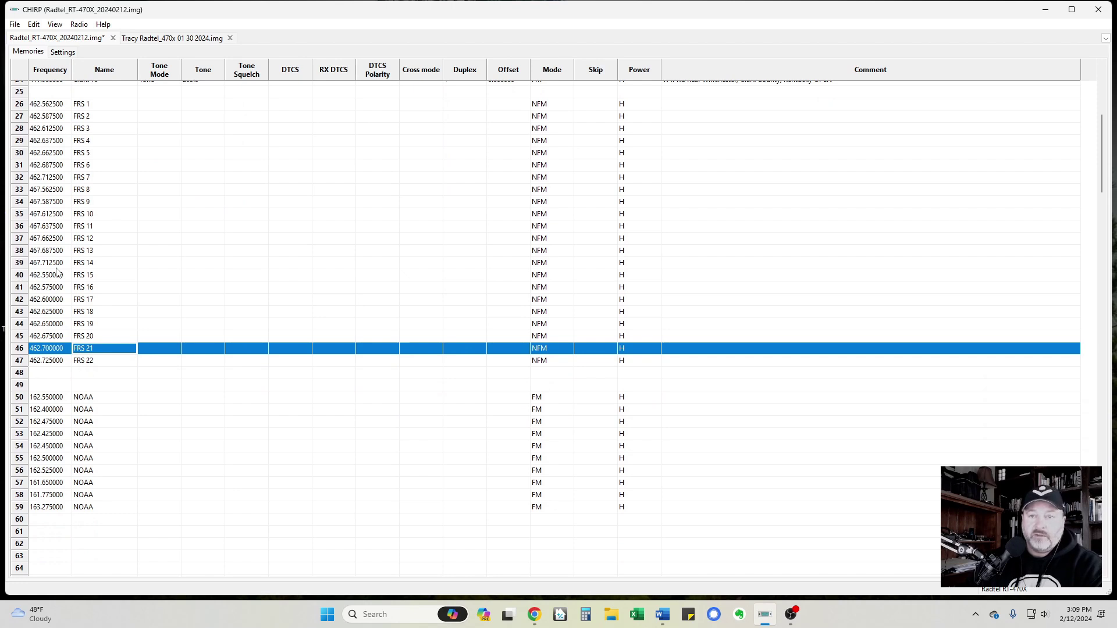
scroll(56, 272, down, 7)
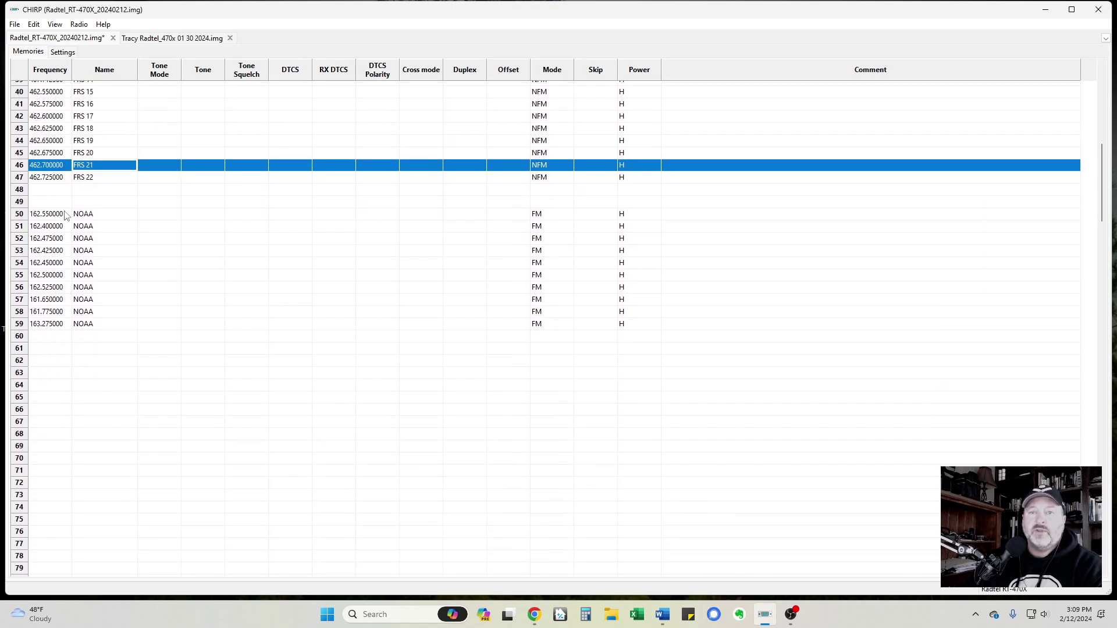
scroll(62, 294, down, 4)
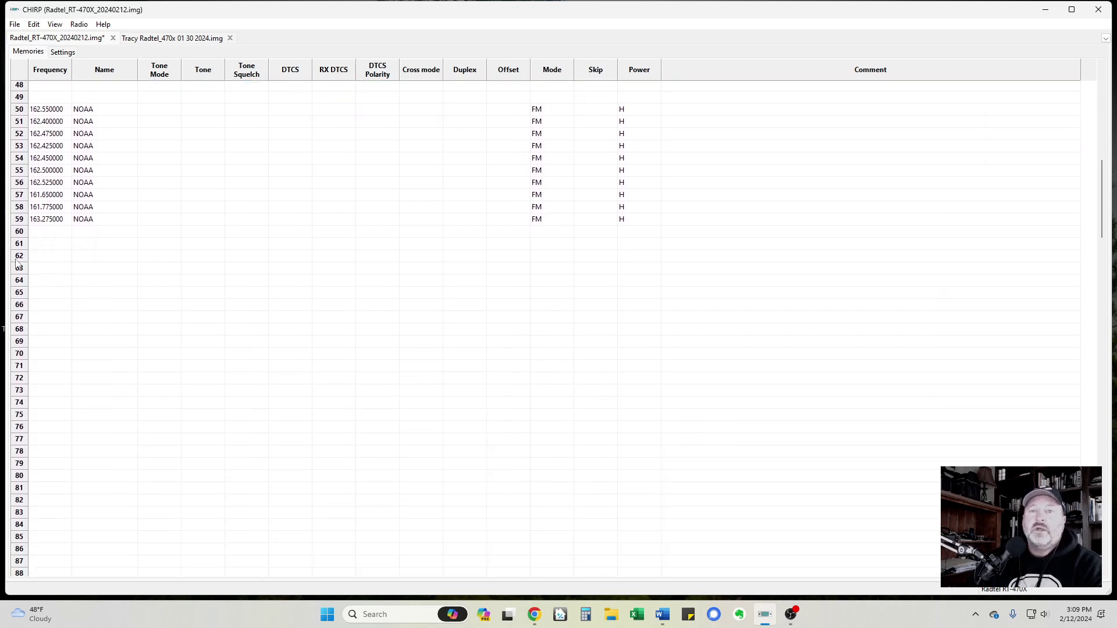
- Mark empty memory 63 as the destination and bring up the MURS channels in the 01 30 2024 radio image
click(20, 268)
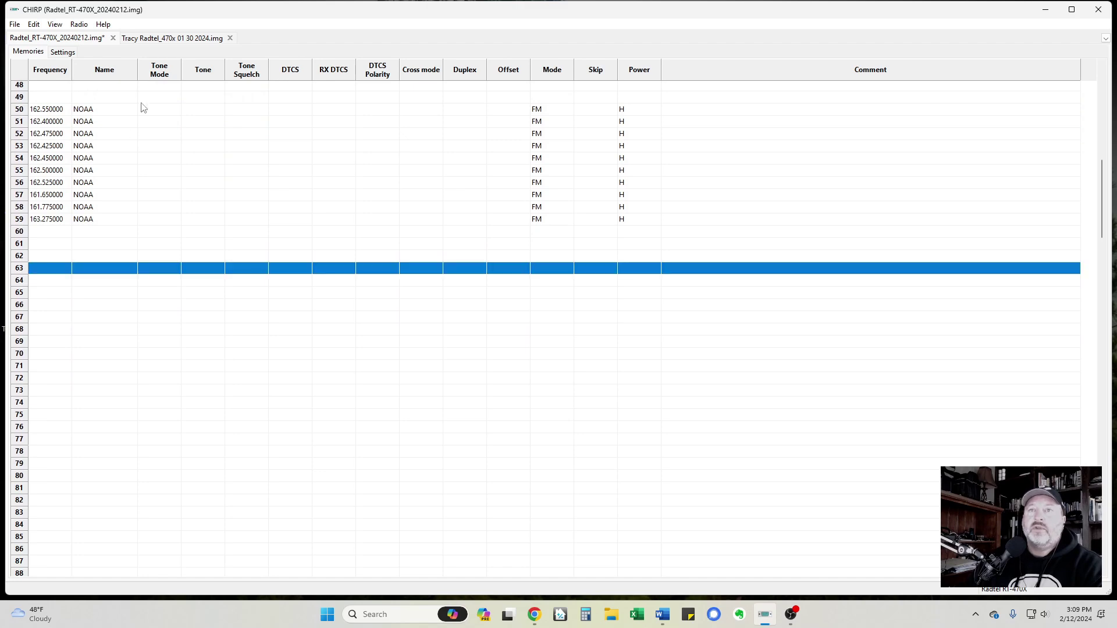
click(168, 37)
scroll(216, 362, down, 12)
scroll(217, 361, down, 8)
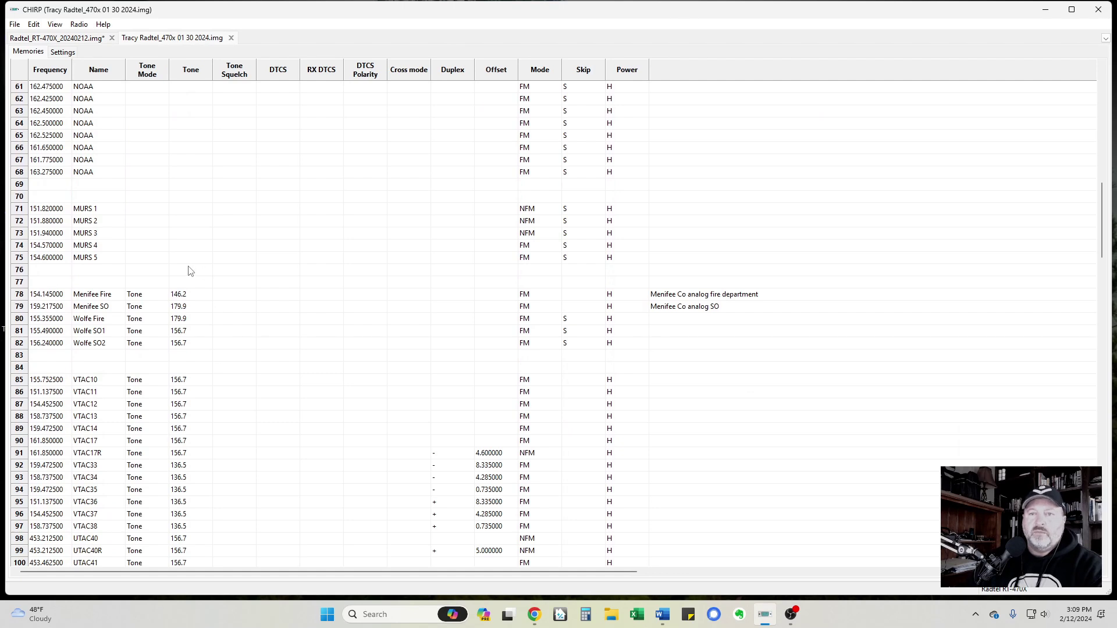
click(23, 210)
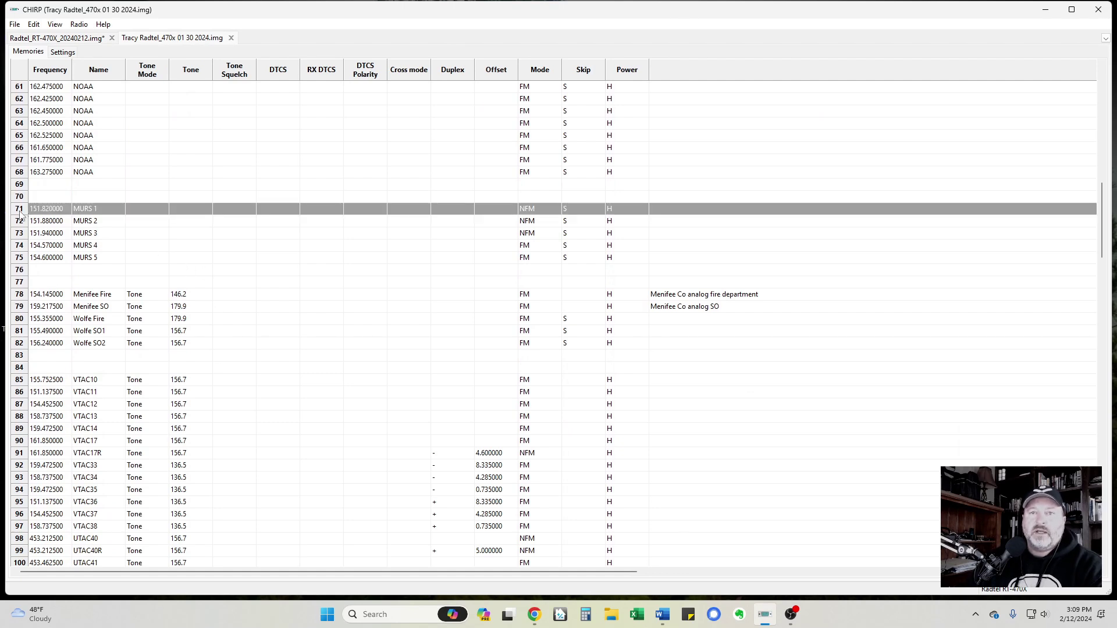
click(22, 222)
key(ctrl+v)
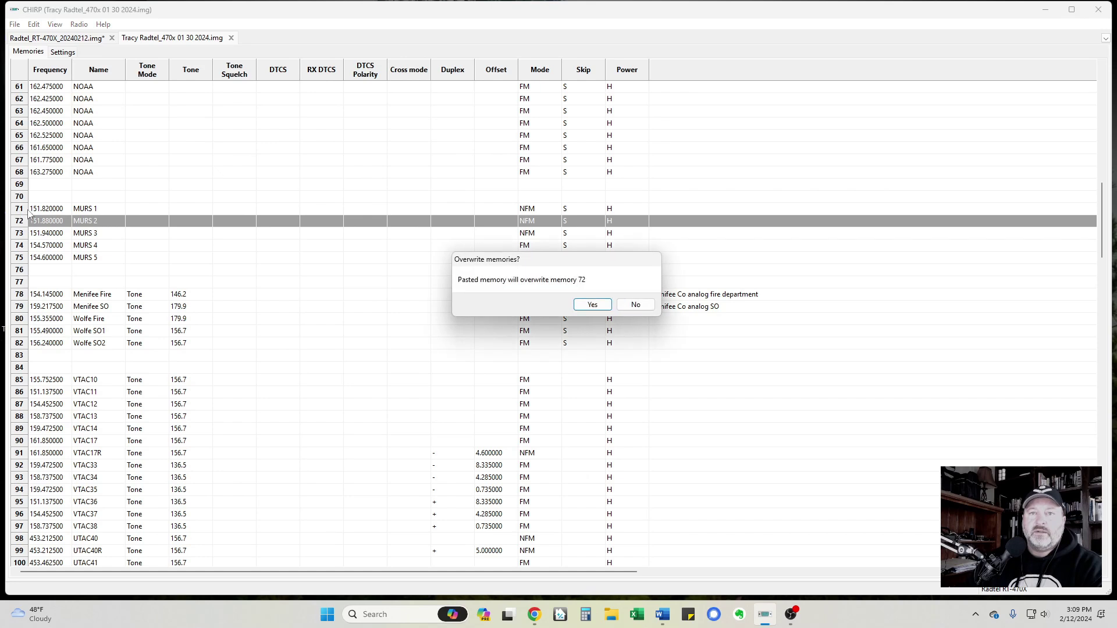
click(636, 306)
- Copy memories 71 through 82, covering MURS 1 to MURS 5 and the Menifee and Wolfe fire and SO channels
click(38, 210)
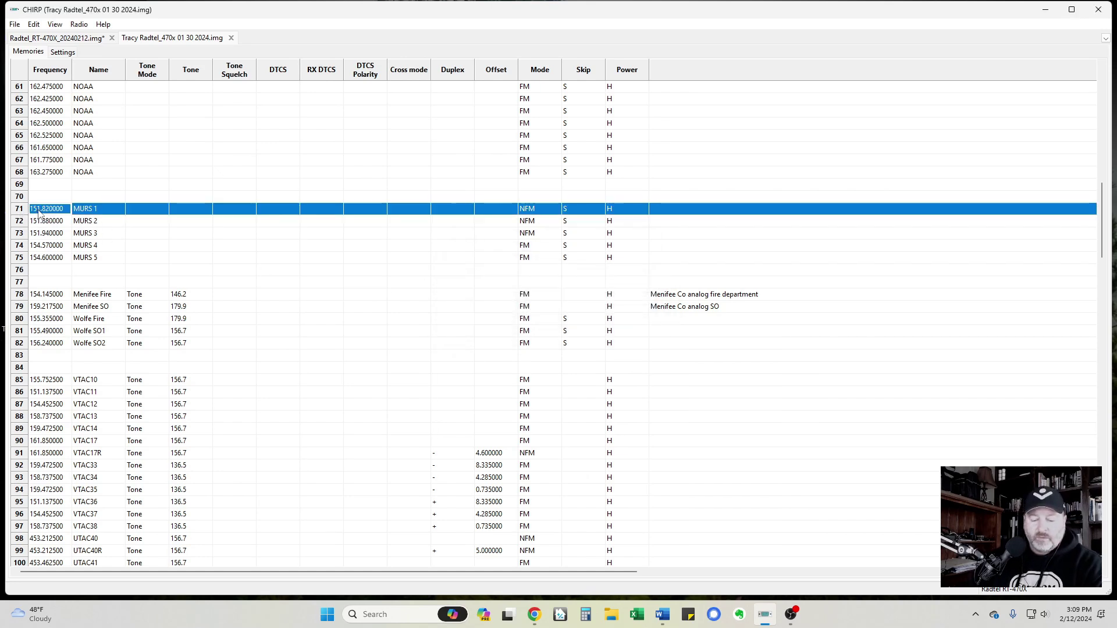
key(shift+Down)
key(shift+Down)
key(shift+Down)
key(shift+Down)
key(shift+Down)
key(shift+Down)
key(shift+Down)
key(shift+Down)
key(shift+Down)
key(shift+Down)
key(shift+Down)
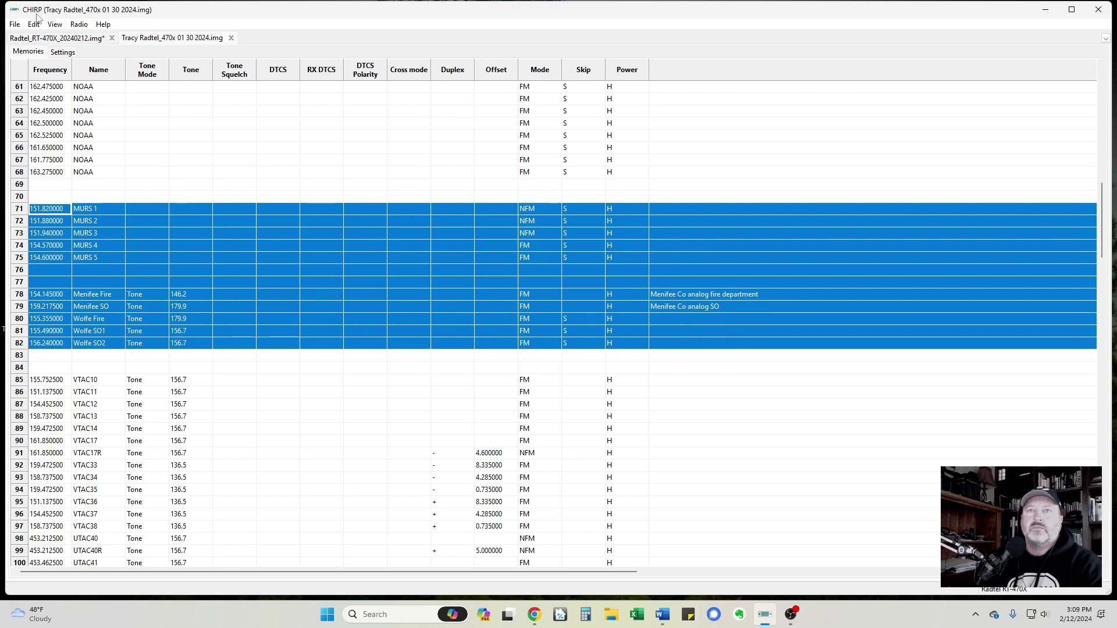
right_click(89, 210)
click(140, 254)
- Paste the copied MURS, Menifee and Wolfe channels into Radtel_RT-470X_20240212.img starting at memory 63
click(87, 38)
scroll(86, 256, down, 1)
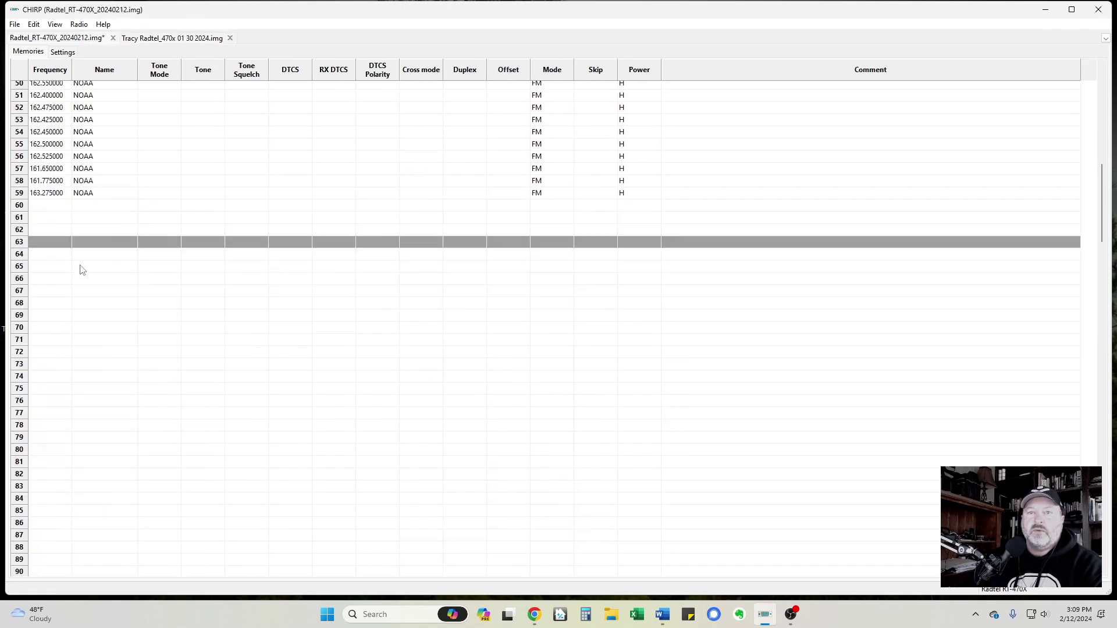
click(59, 243)
right_click(23, 247)
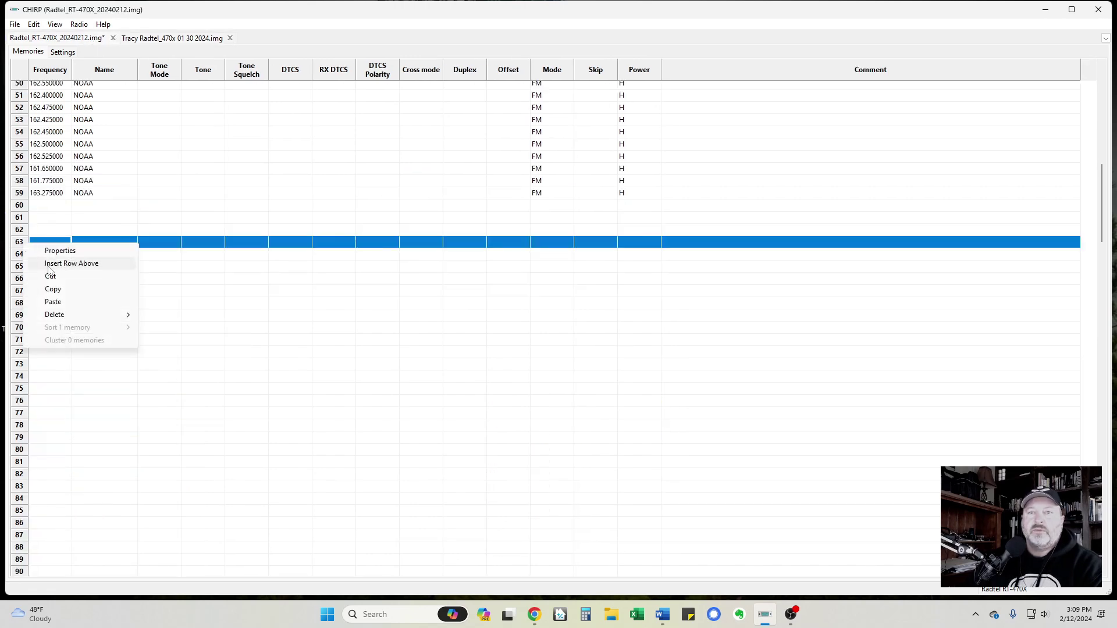
click(62, 301)
click(166, 306)
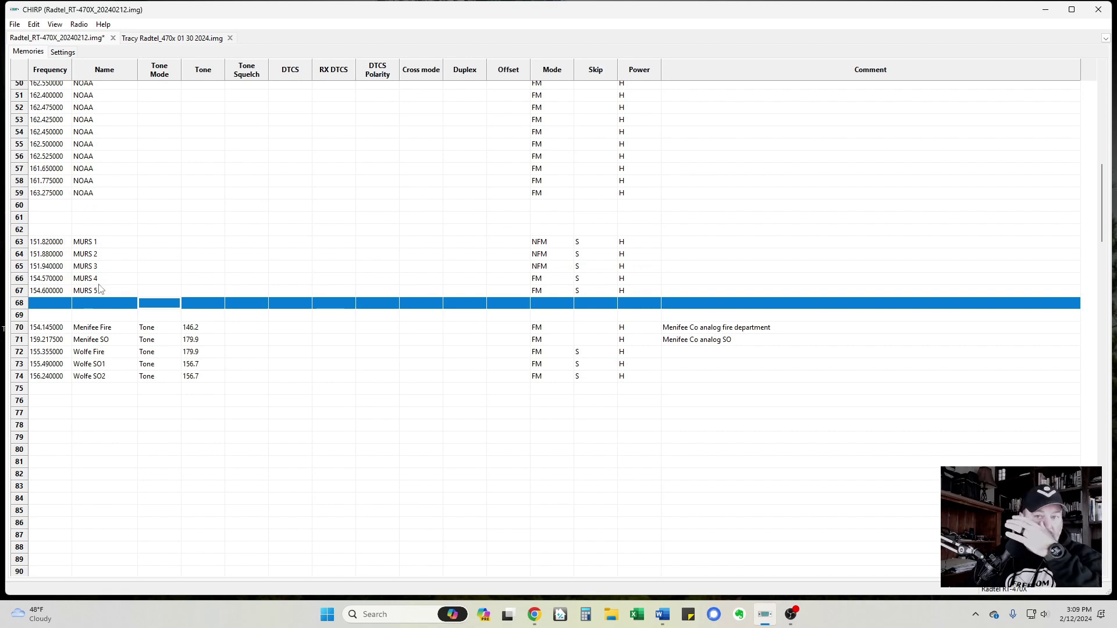
- Delete empty memory 62 above the MURS channels and shift the block up
click(22, 231)
right_click(22, 231)
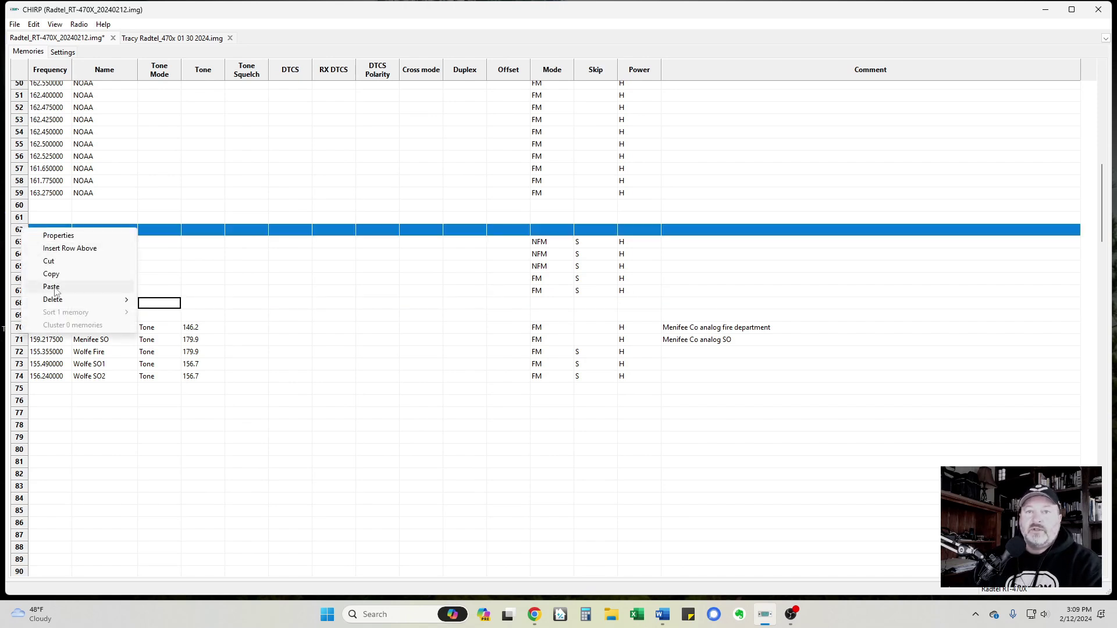
mouse_move(61, 299)
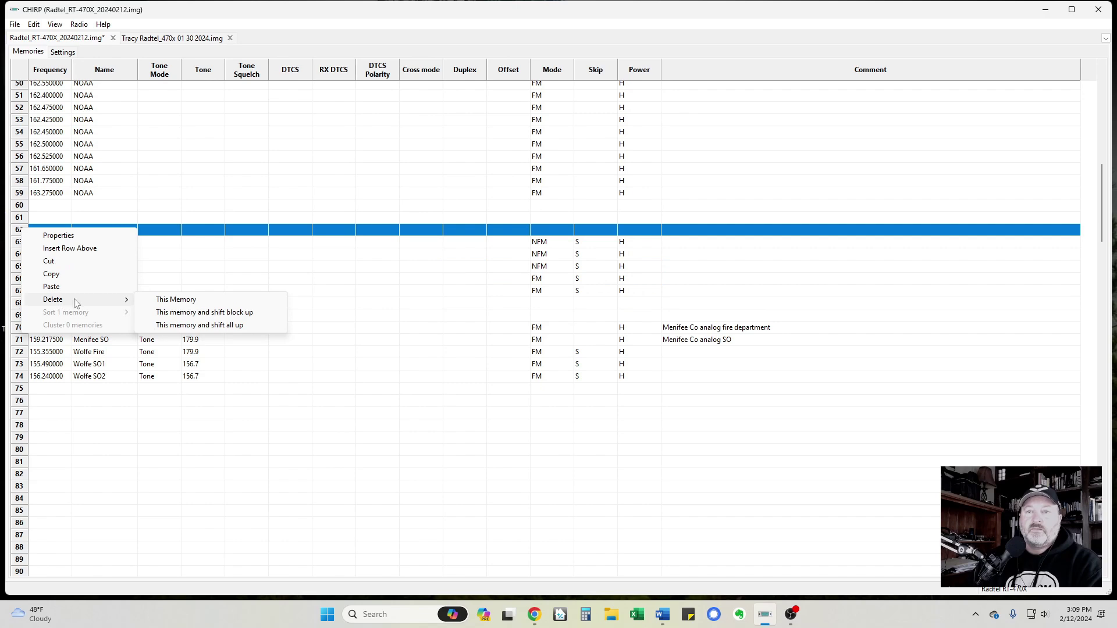
click(180, 312)
click(60, 220)
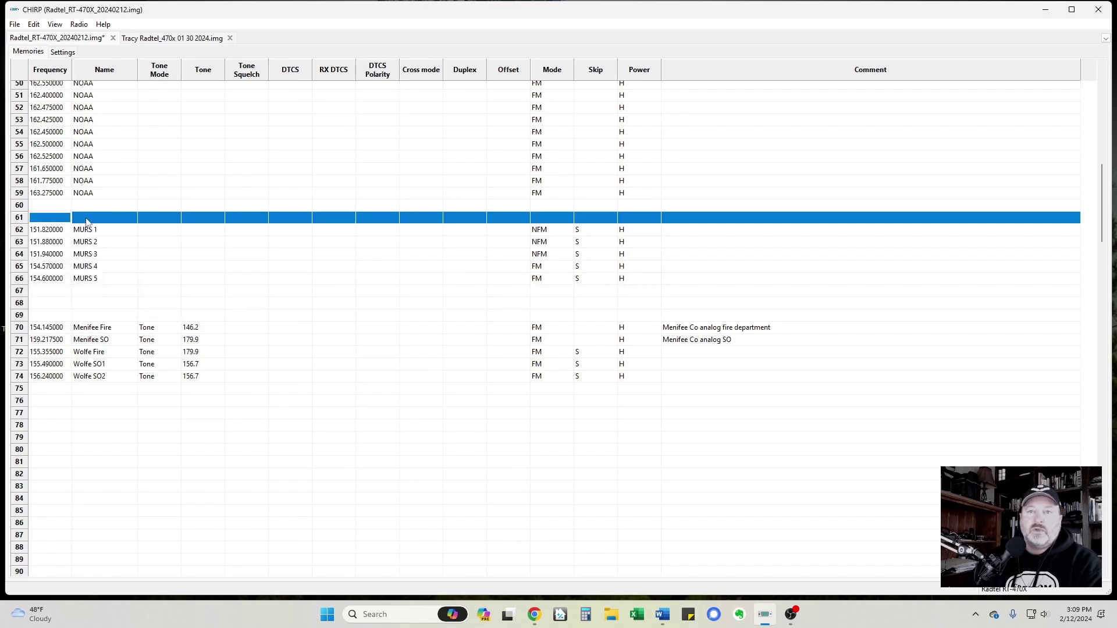
- Review the MURS and the Menifee and Wolfe county channels together with the memories above them
scroll(133, 269, down, 2)
scroll(133, 269, down, 2)
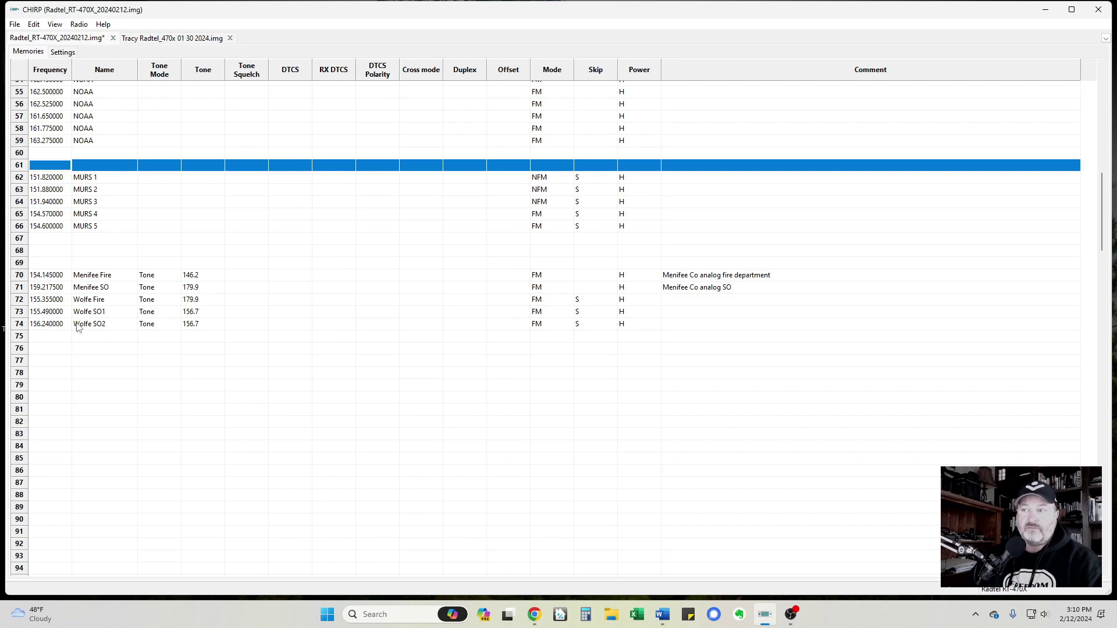
scroll(553, 326, up, 1)
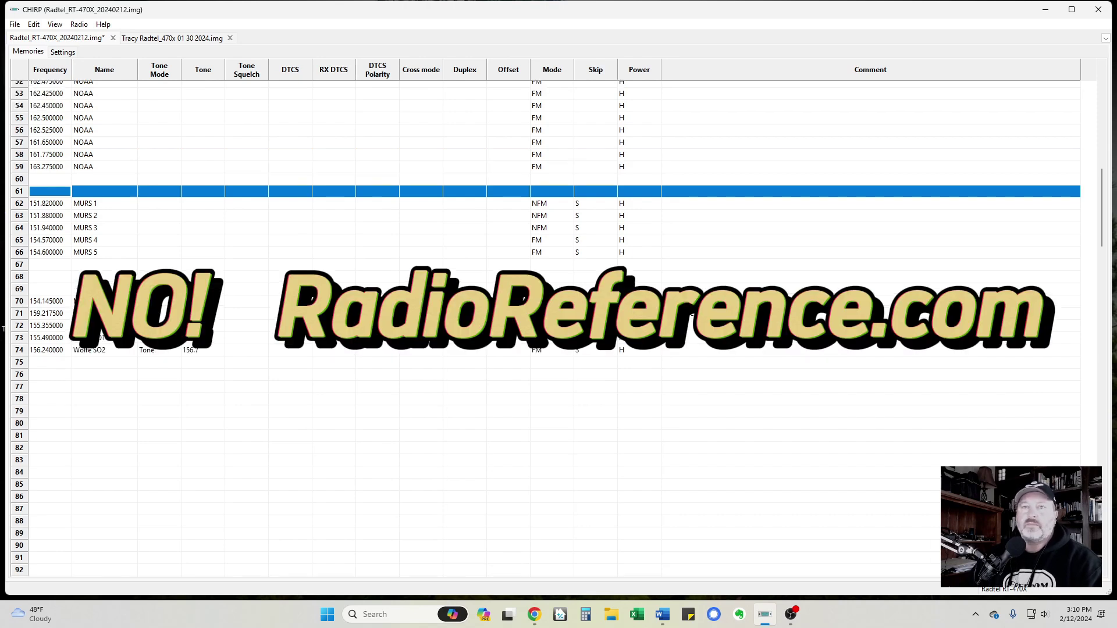
scroll(553, 325, down, 1)
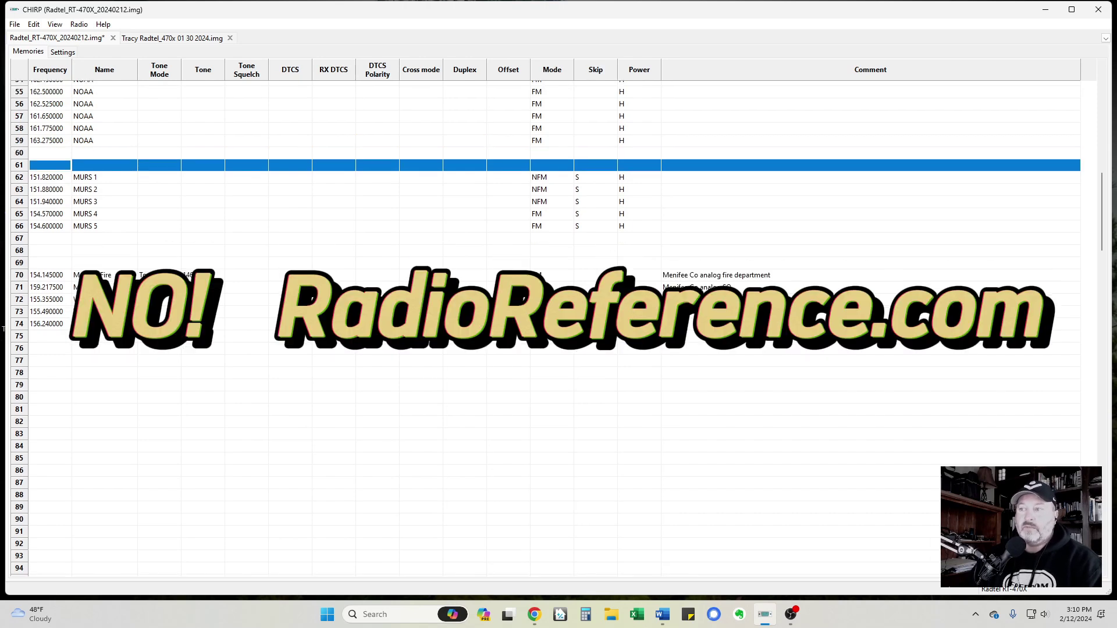
scroll(315, 365, up, 4)
scroll(314, 365, up, 5)
scroll(314, 365, down, 10)
- Copy memories 85 through 105, covering VTAC10 to UTAC43R, from the Tracy Radtel_470x 01 30 2024 image
click(172, 38)
scroll(236, 249, down, 6)
click(17, 226)
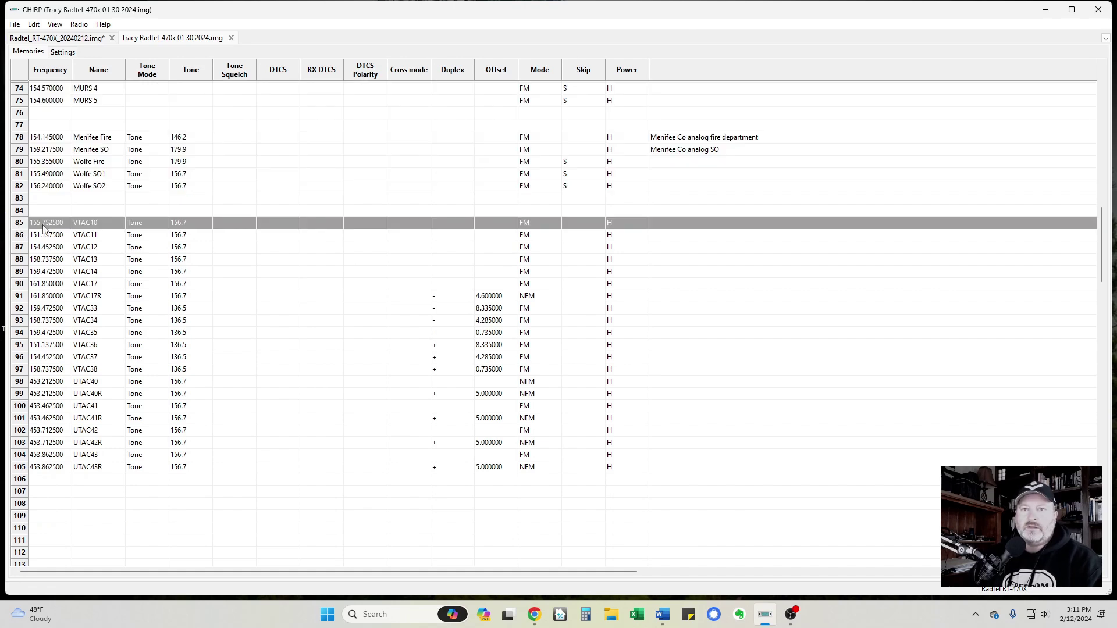
click(44, 226)
key(shift+Down)
key(shift+Down)
key(shift+Down)
key(shift+Down)
key(shift+Down)
key(shift+Down)
key(shift+Down)
key(shift+Down)
key(shift+Down)
key(shift+Down)
key(shift+Down)
key(shift+Down)
key(shift+Down)
key(shift+Down)
key(shift+Down)
key(shift+Down)
key(shift+Down)
key(shift+Down)
key(shift+Down)
key(shift+Down)
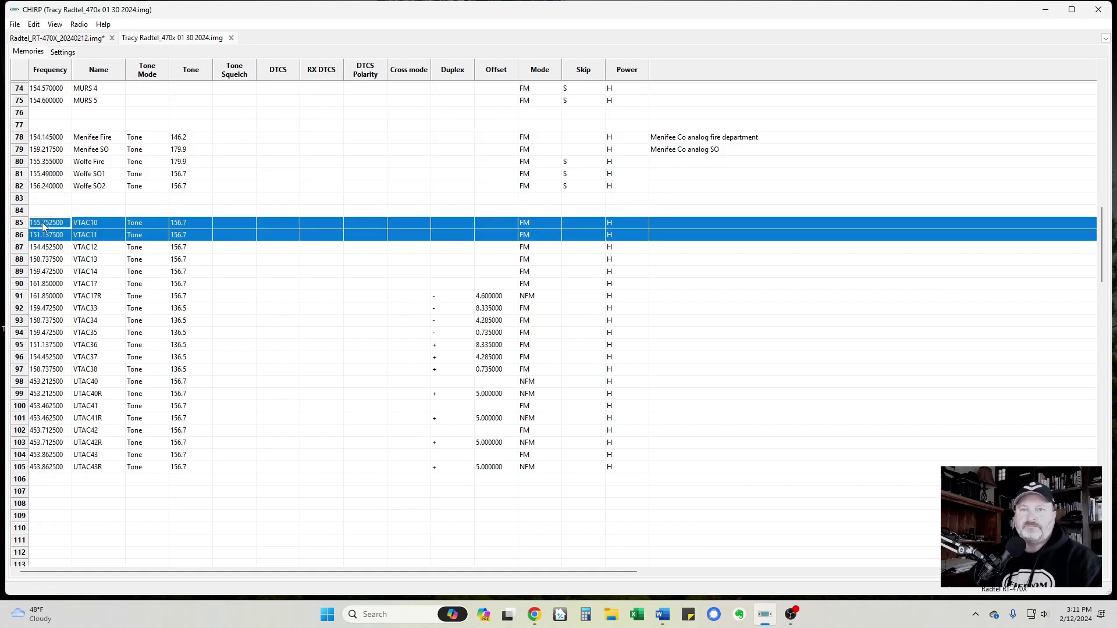
right_click(42, 226)
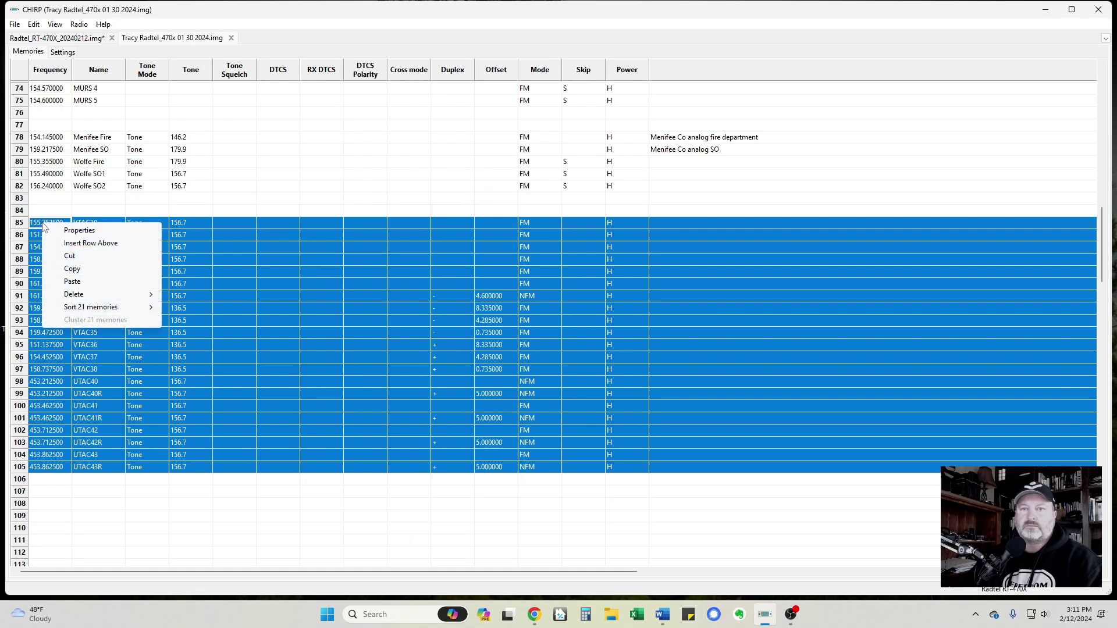
click(70, 267)
- Paste the VTAC and UTAC channels into Radtel_RT-470X_20240212.img starting at memory 77
click(109, 35)
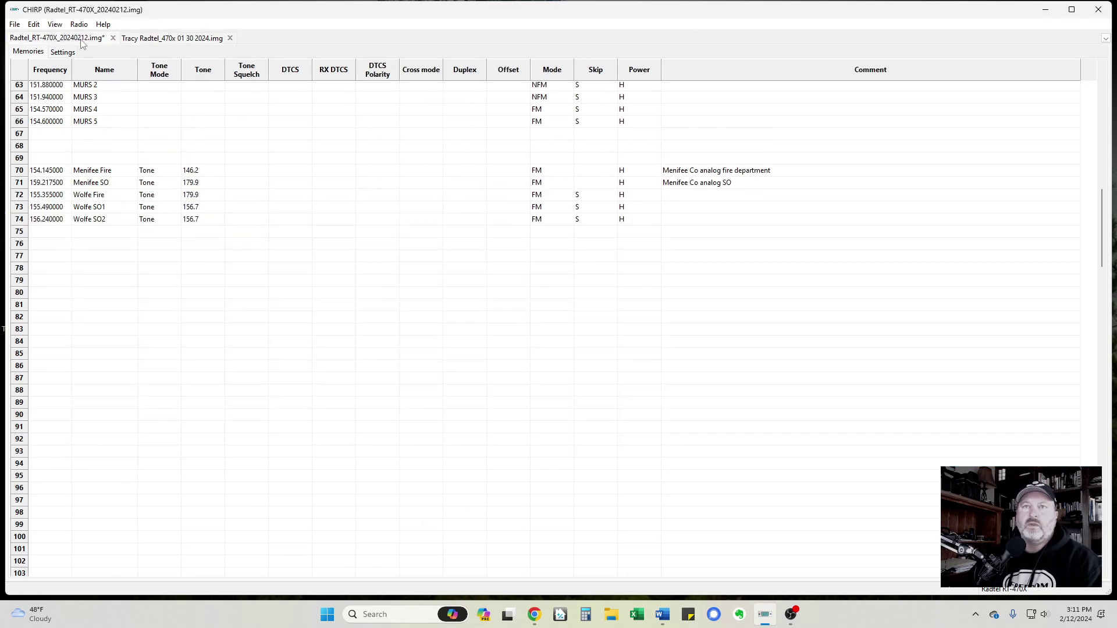
click(18, 259)
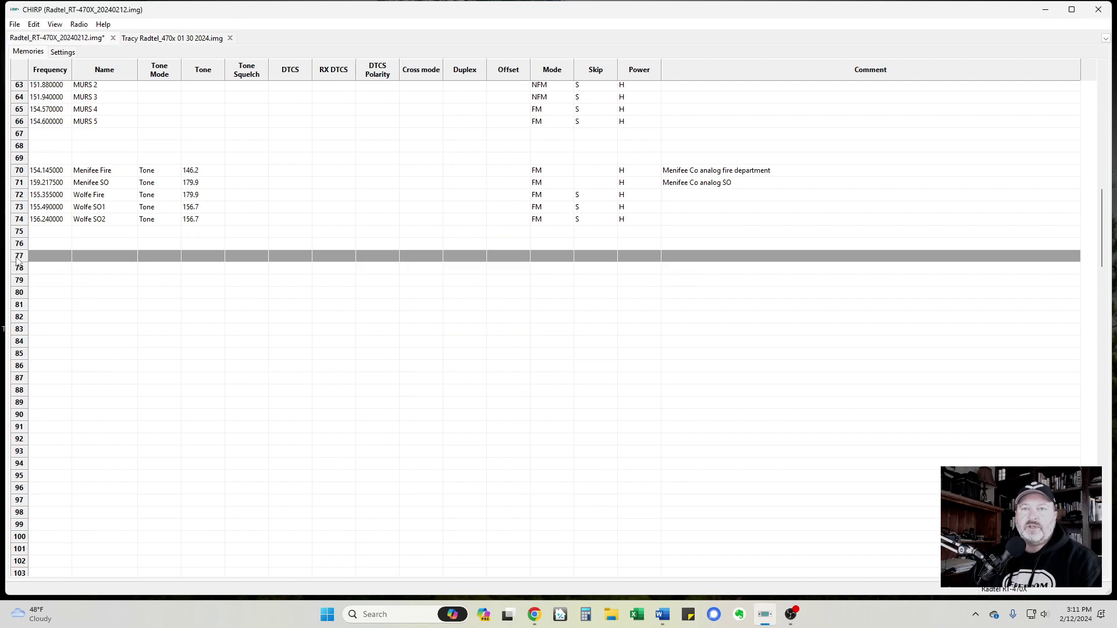
right_click(17, 259)
click(47, 316)
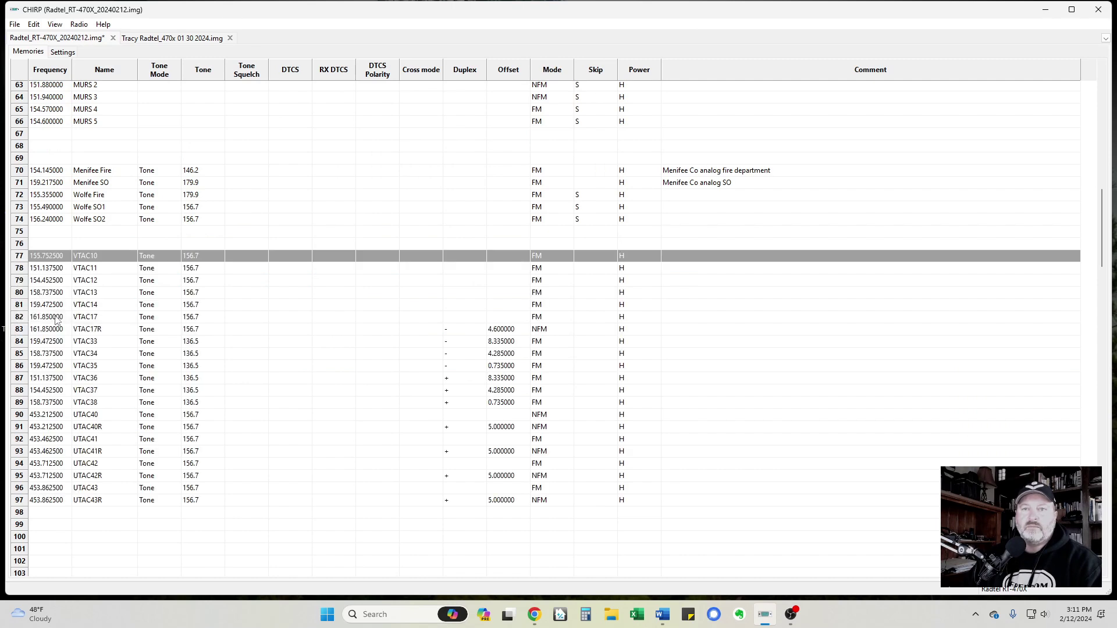
click(153, 292)
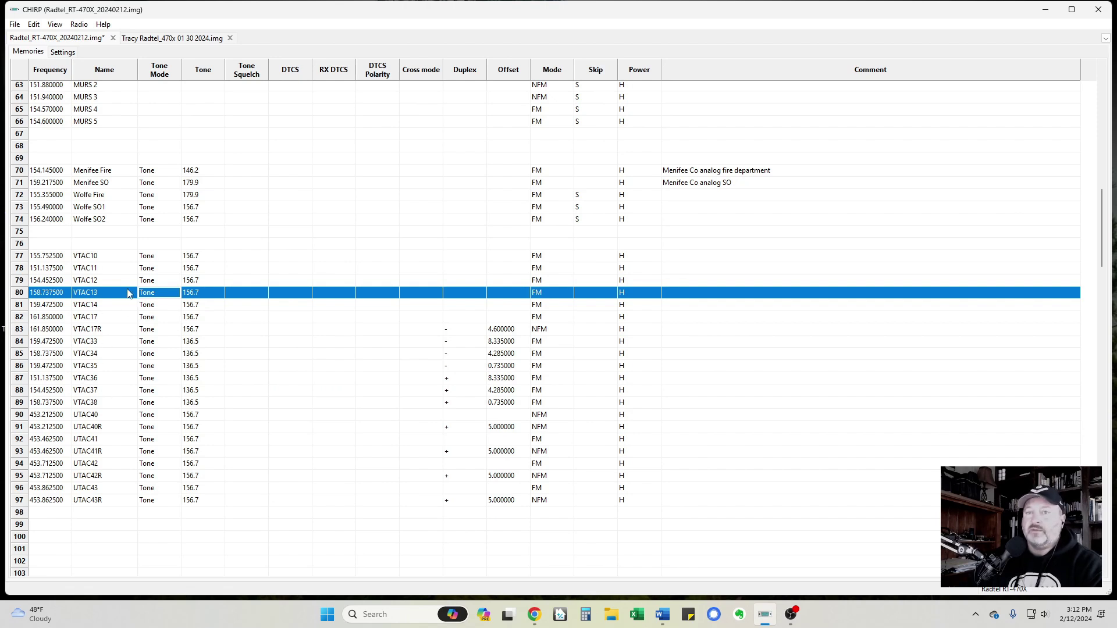
- Delete empty memory 69 above Menifee Fire and shift the block up
scroll(117, 278, up, 2)
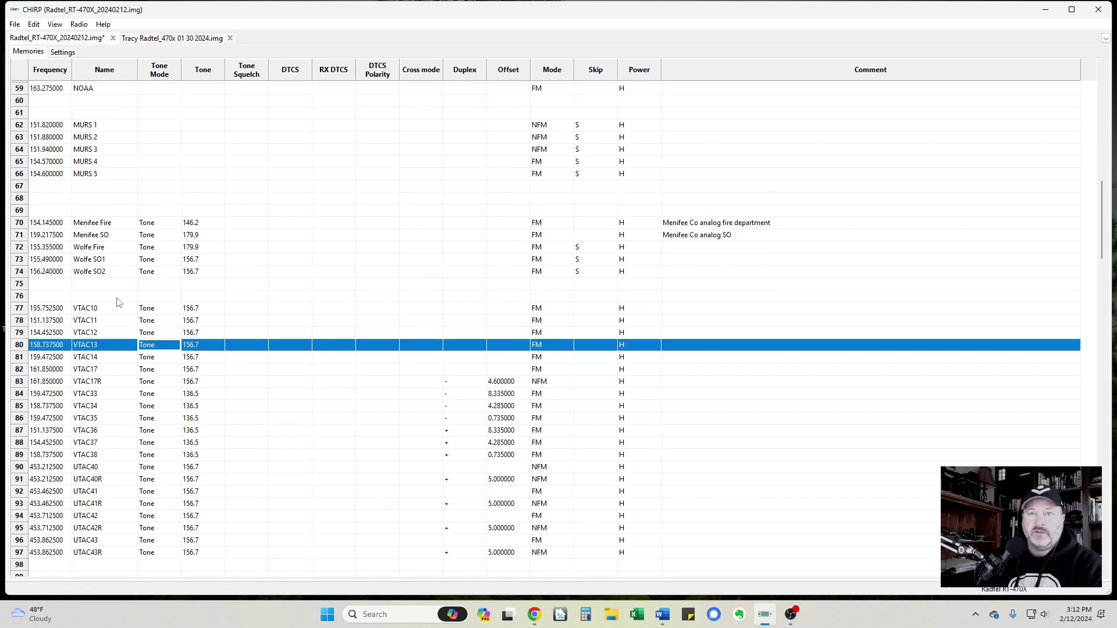
scroll(120, 300, up, 1)
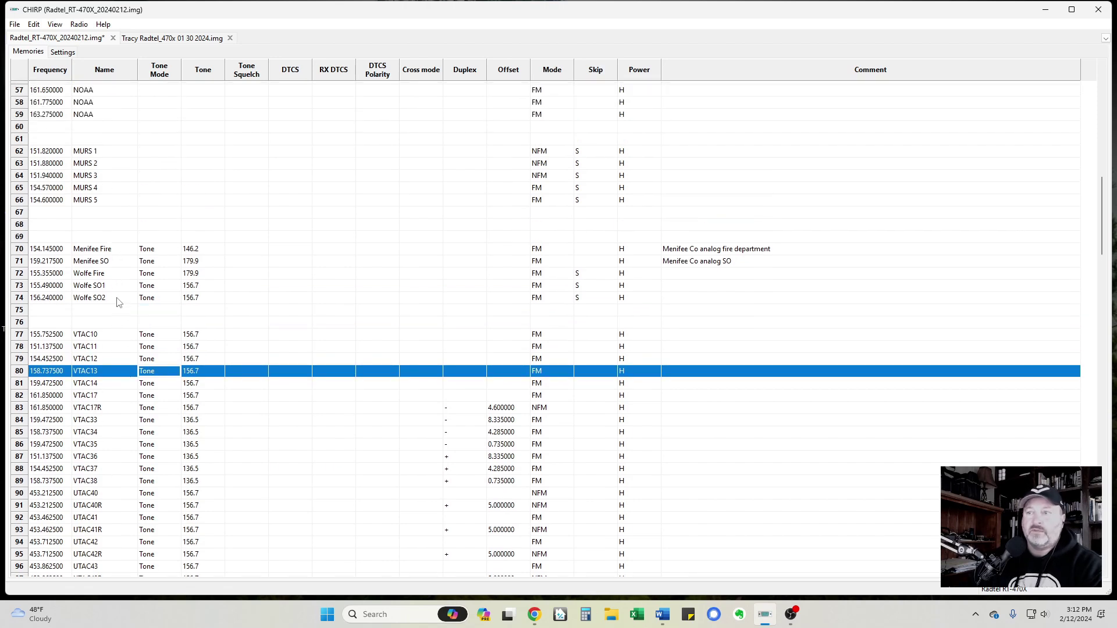
click(21, 237)
right_click(20, 238)
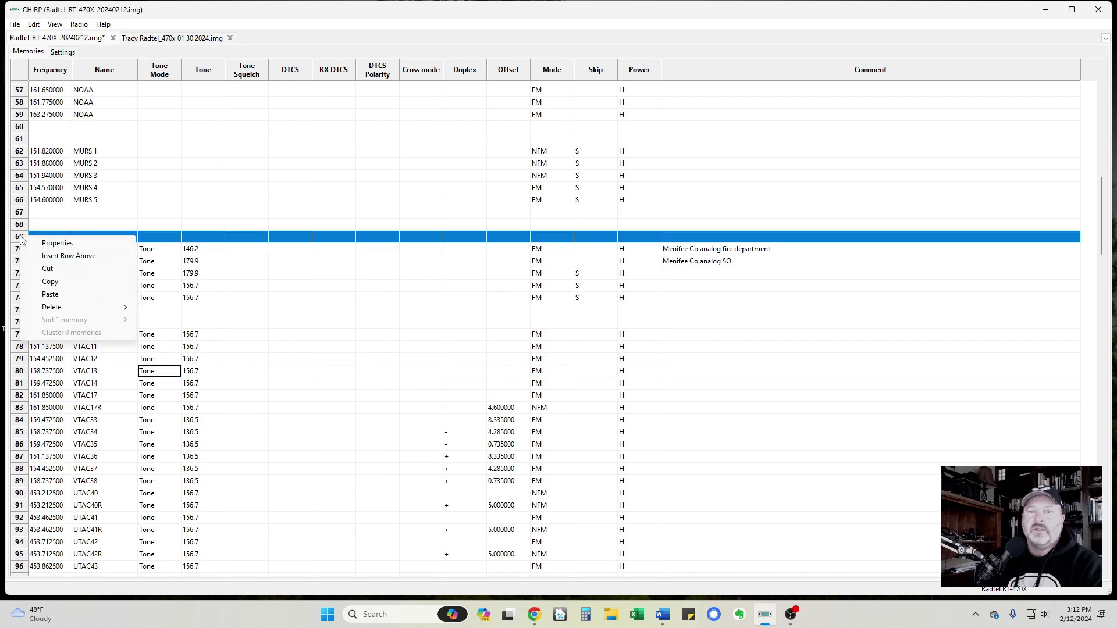
mouse_move(104, 309)
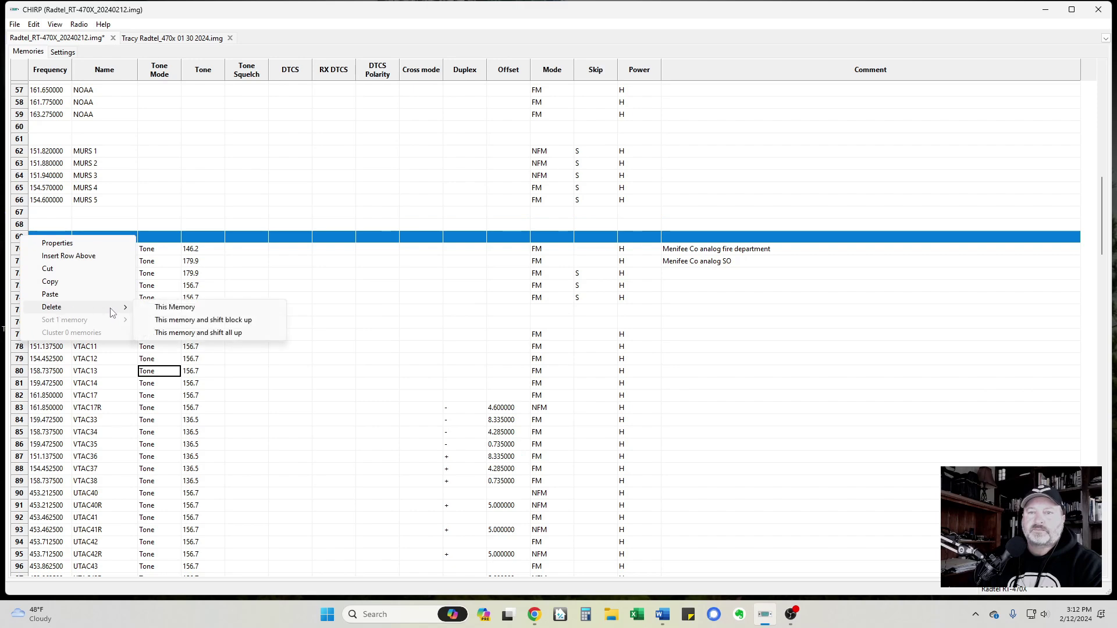
click(176, 322)
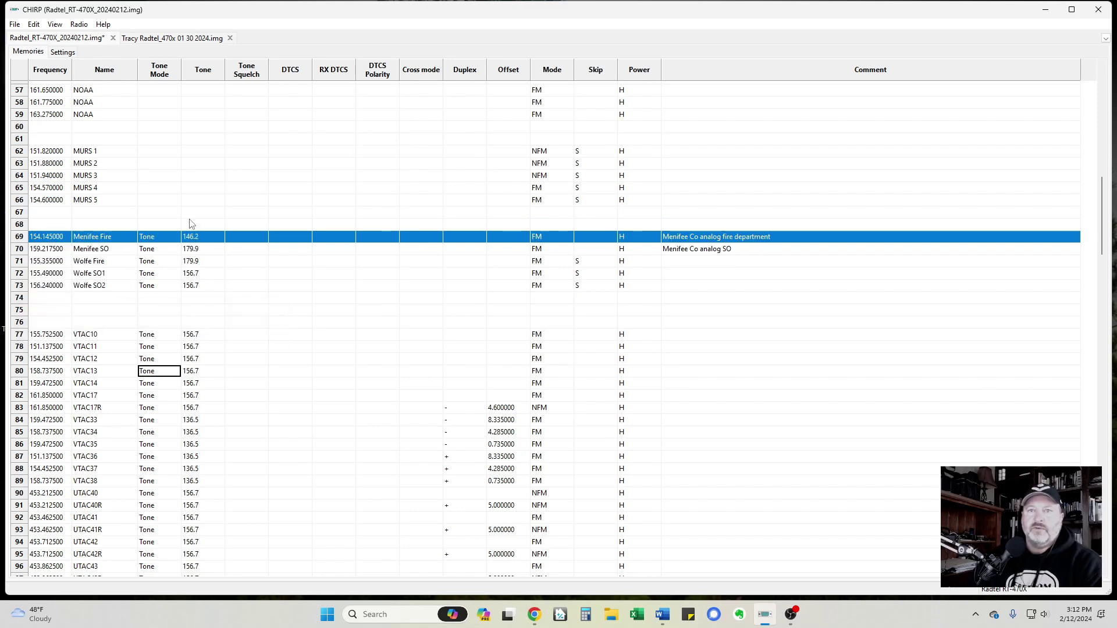
- Review the whole memory list, from the local repeaters through the FRS, NOAA, MURS and county channels to the UTAC channels
scroll(277, 283, up, 13)
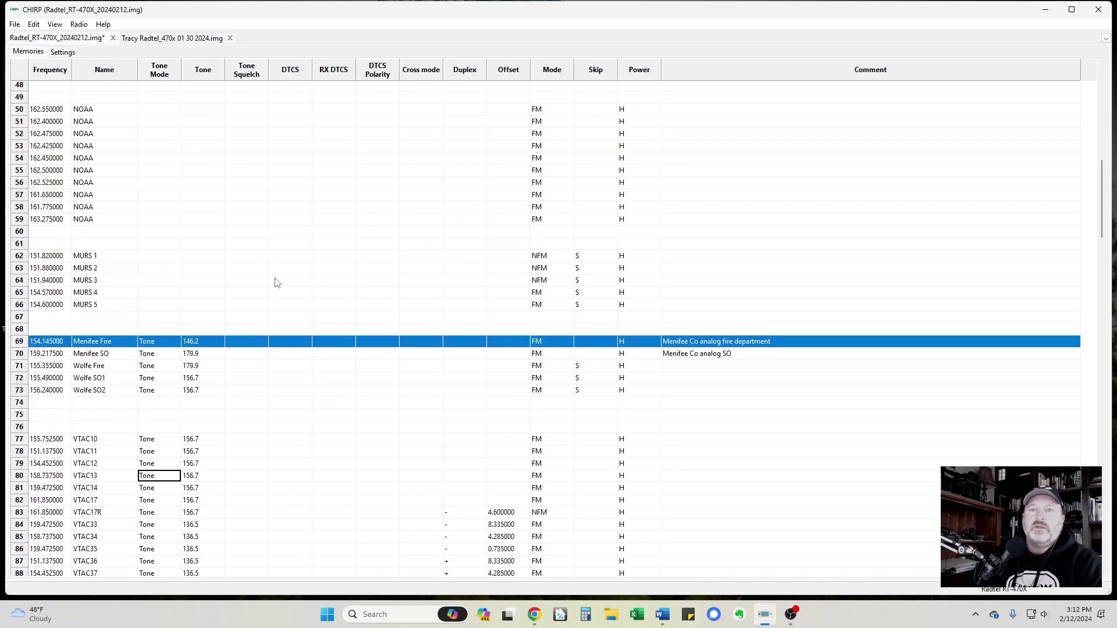
scroll(277, 283, up, 4)
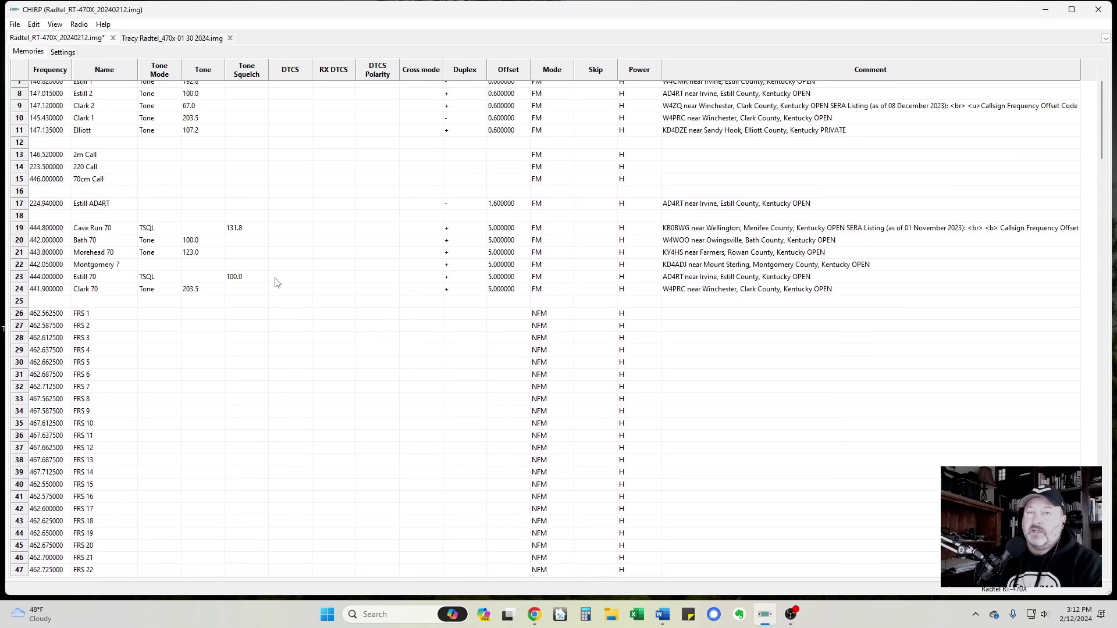
scroll(277, 283, up, 2)
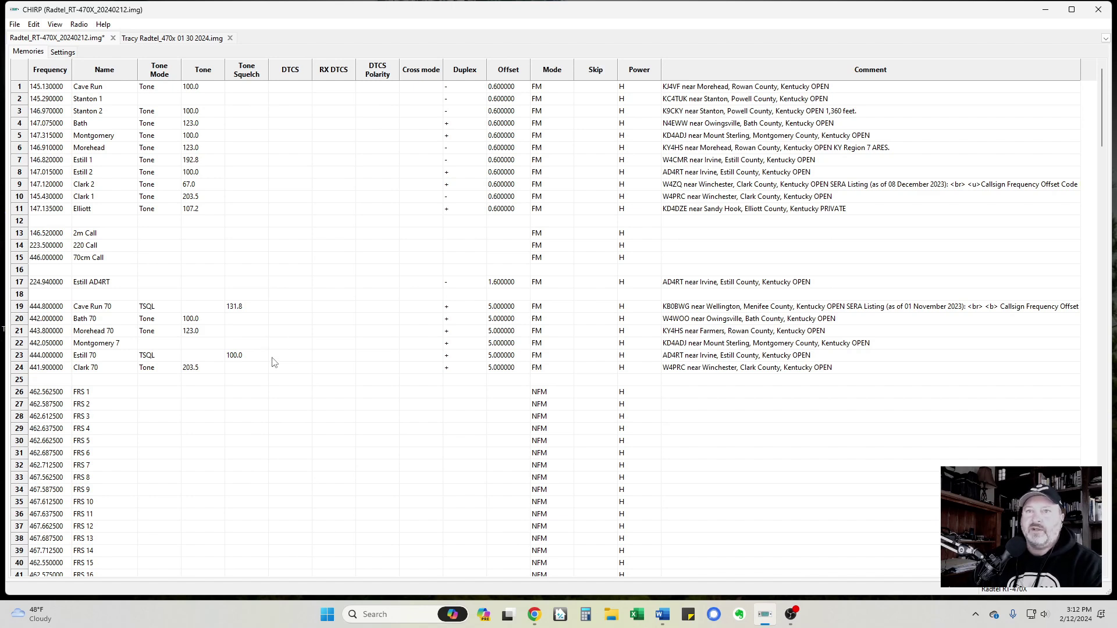
scroll(243, 222, down, 1)
scroll(244, 222, down, 3)
scroll(214, 252, down, 4)
scroll(227, 274, down, 10)
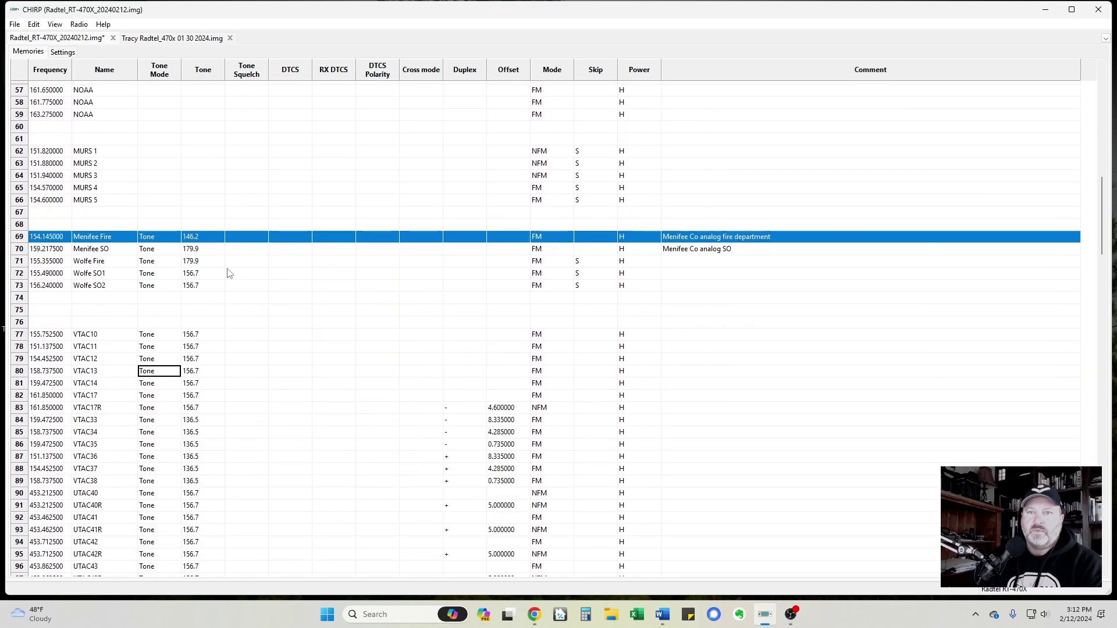
scroll(228, 273, down, 3)
scroll(229, 273, up, 4)
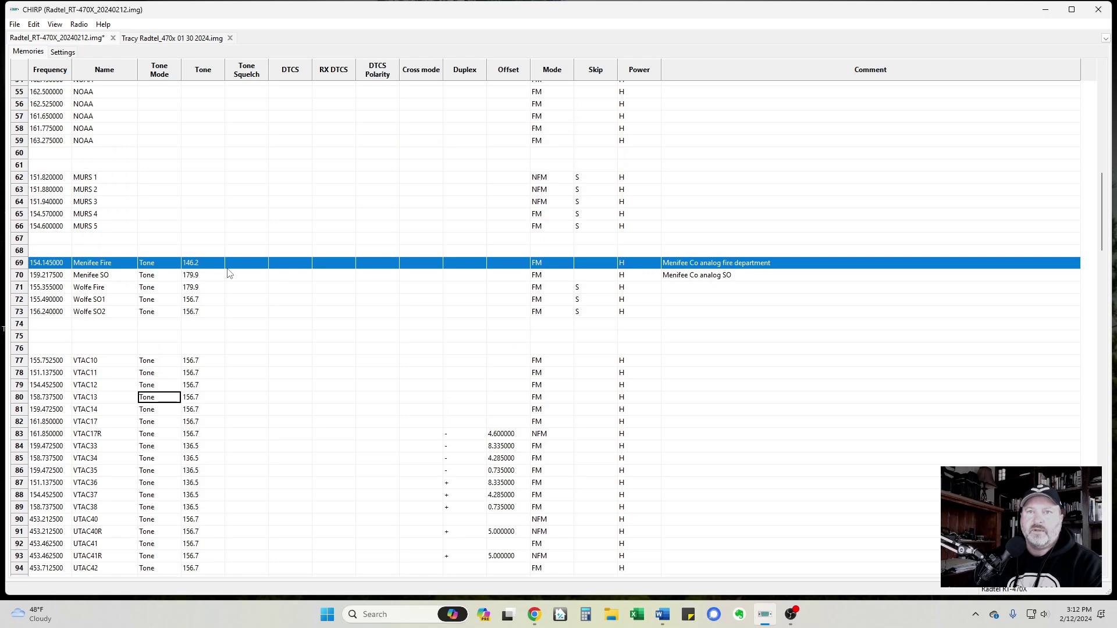
scroll(229, 274, up, 13)
click(229, 274)
scroll(192, 221, up, 5)
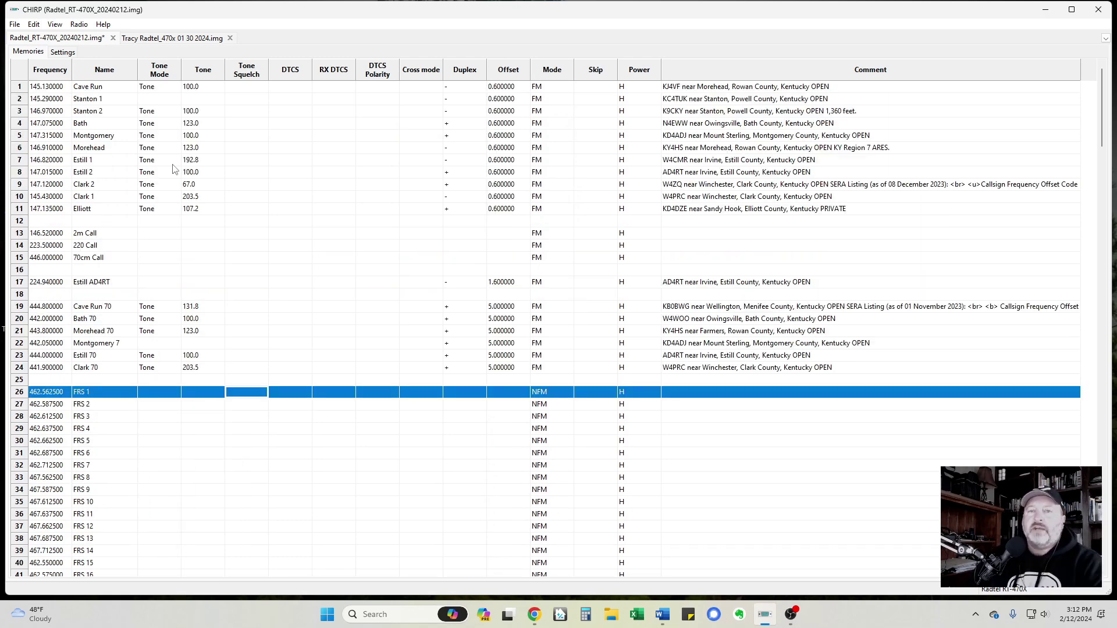
scroll(175, 169, down, 13)
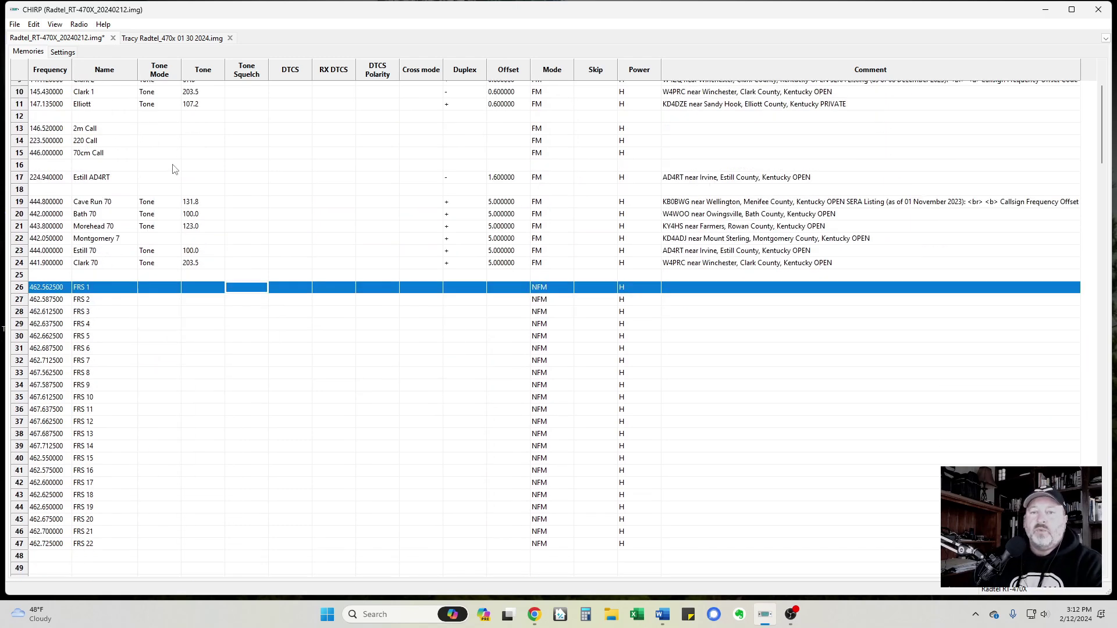
scroll(178, 172, down, 13)
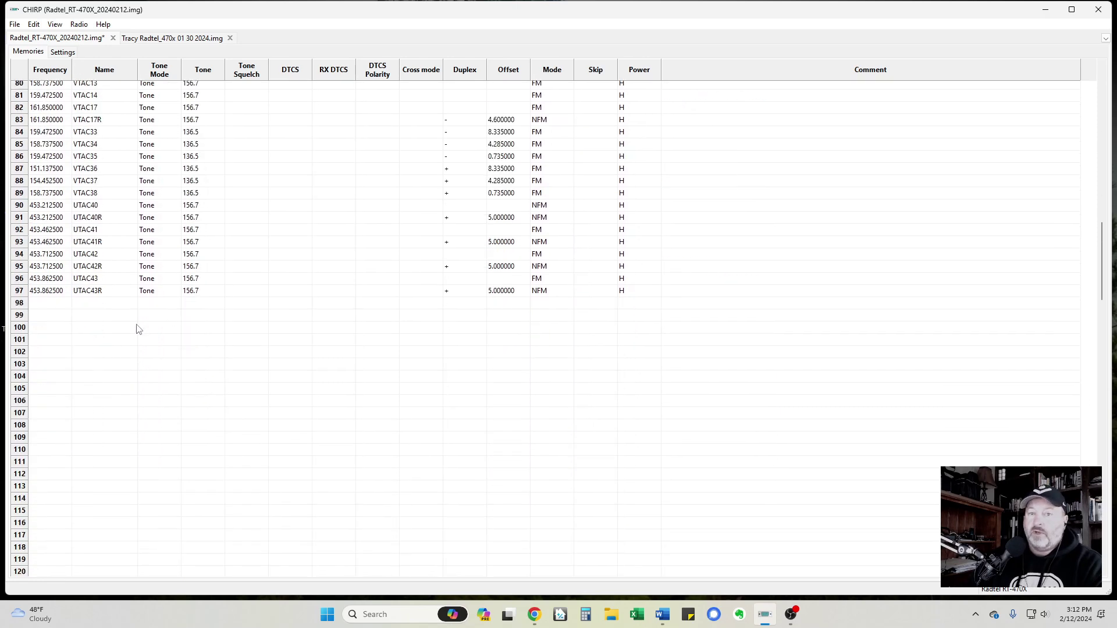
- Enter the frequency 146.530 in empty memory 100 and name the channel "Name"
click(50, 331)
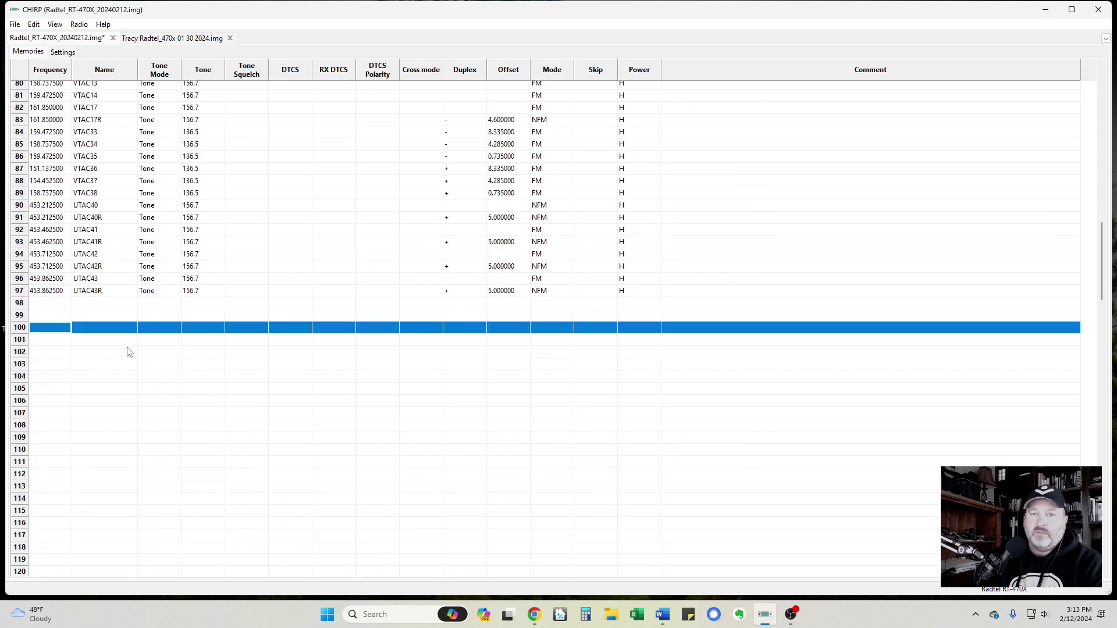
click(55, 330)
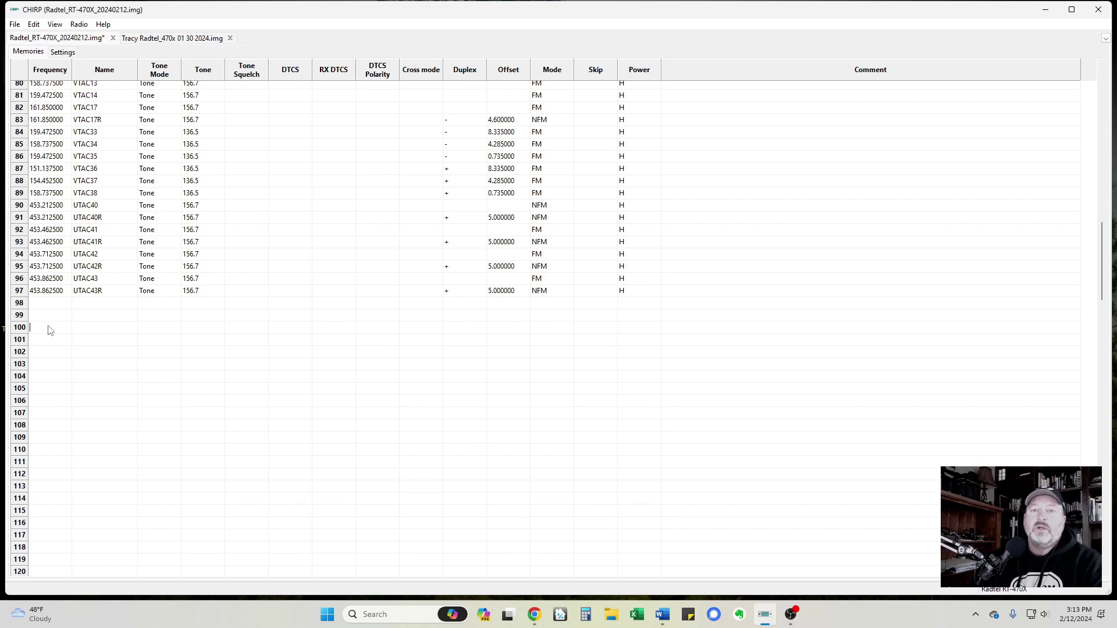
text(146)
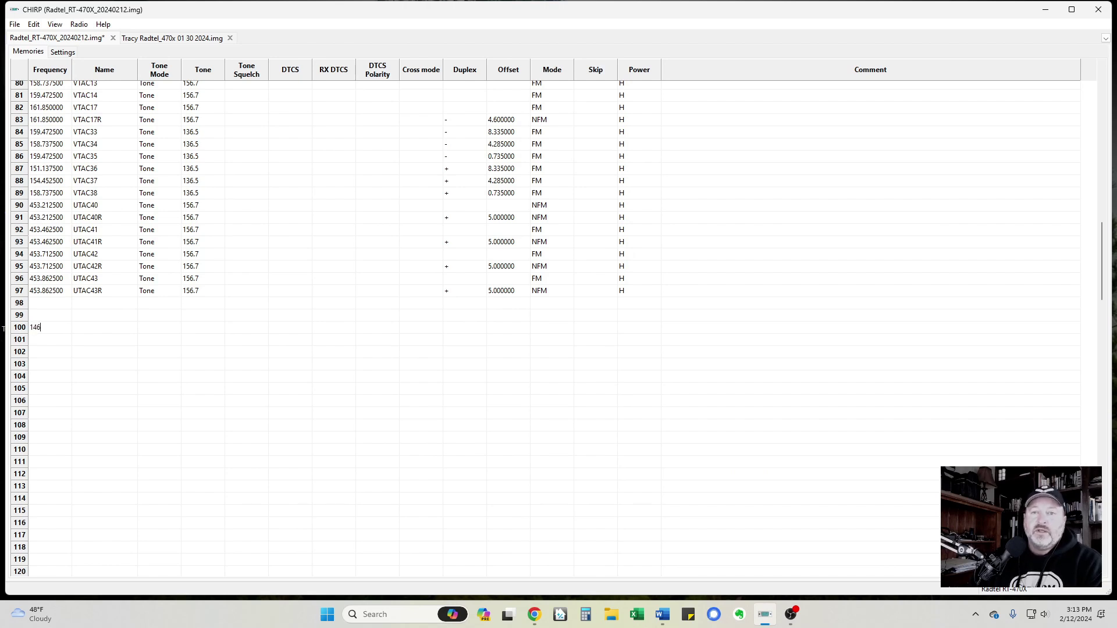
text(.530)
key(Tab)
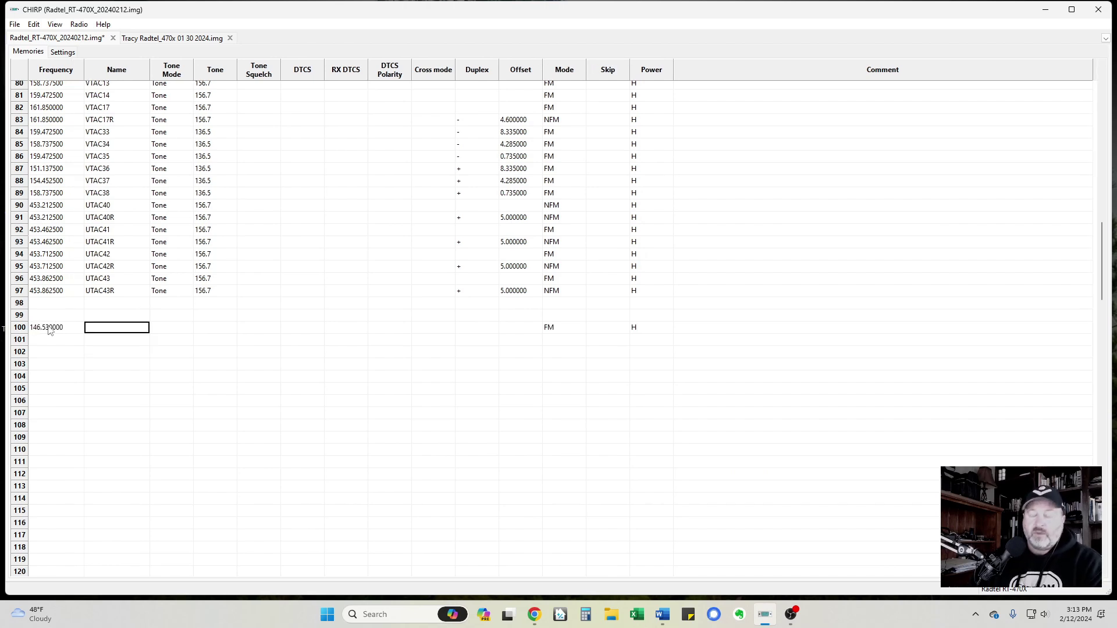
text(Name)
key(Tab)
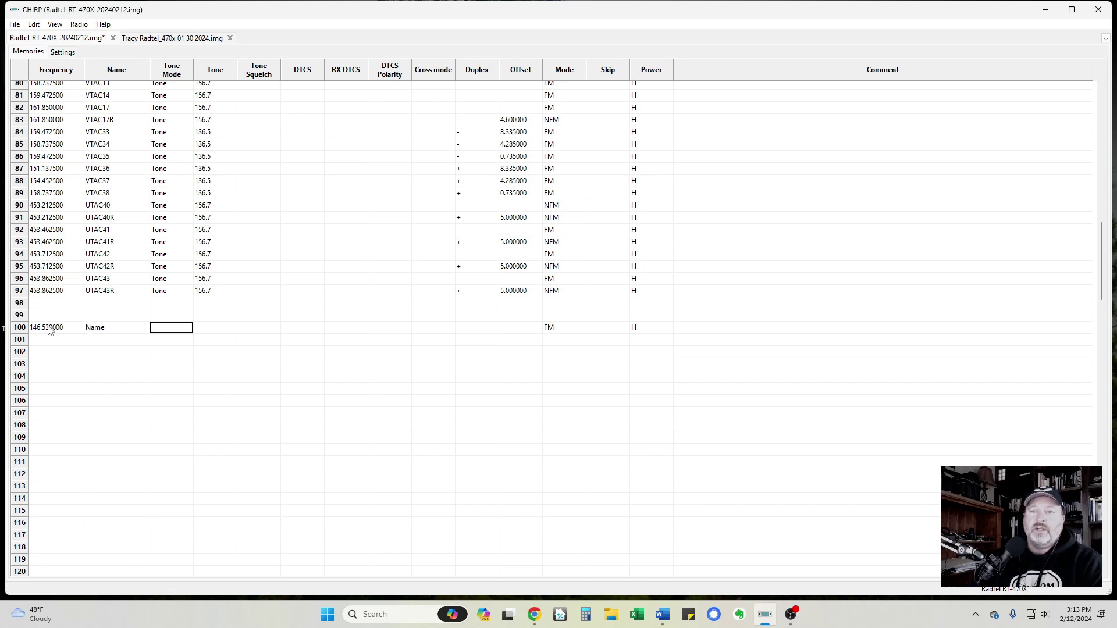
- Set the tone mode of memory 100 to Tone and its tone to 156.7
click(172, 329)
click(185, 328)
click(182, 349)
click(228, 331)
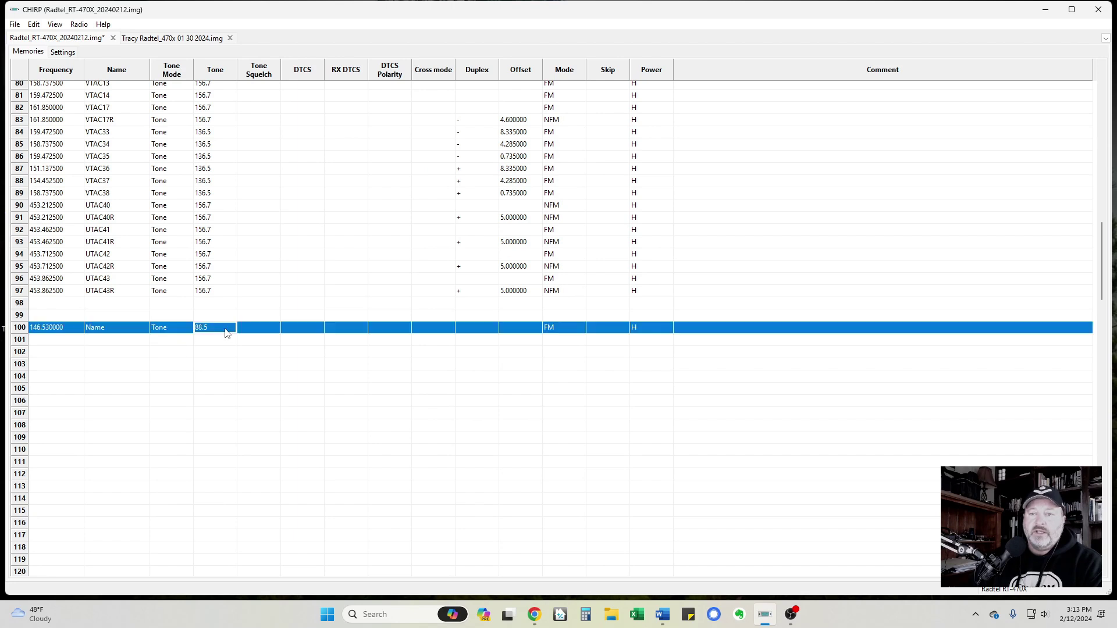
click(228, 329)
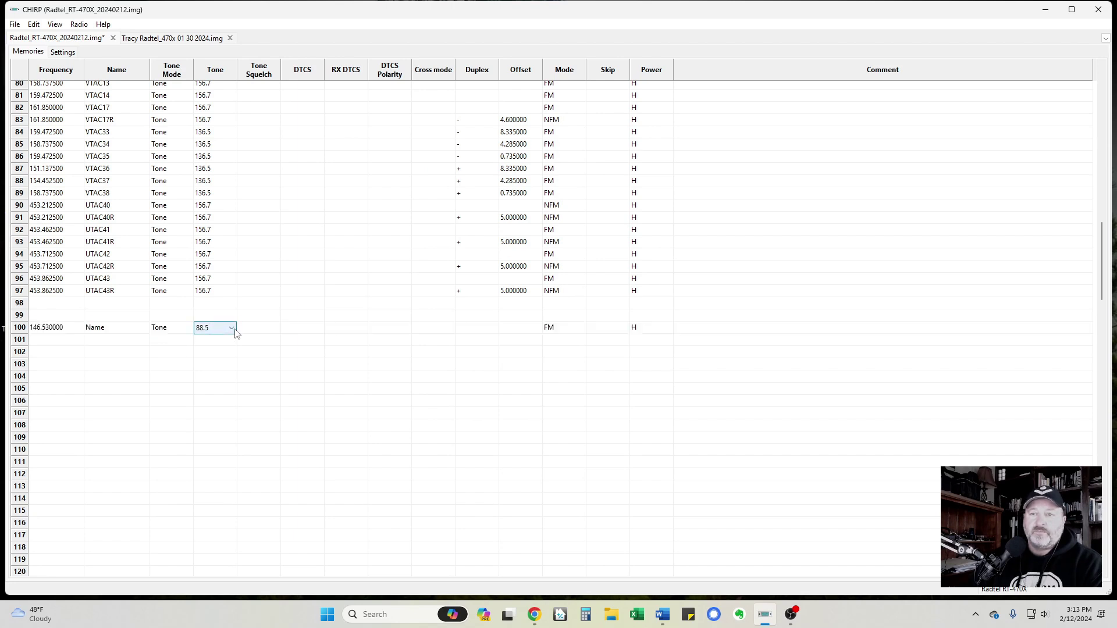
click(231, 328)
scroll(228, 378, down, 2)
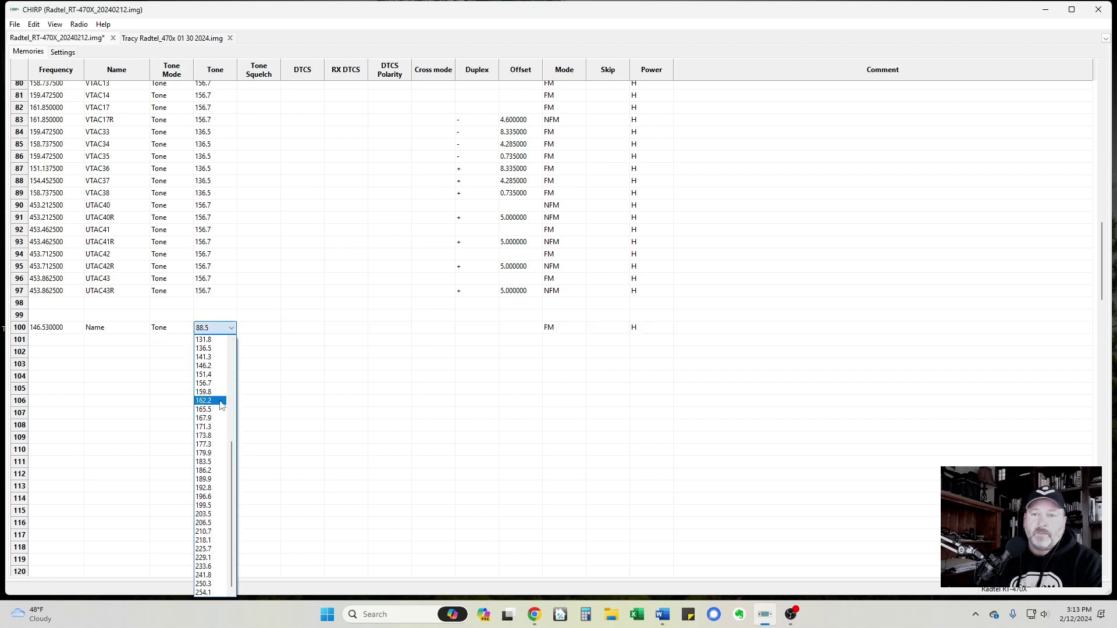
click(212, 384)
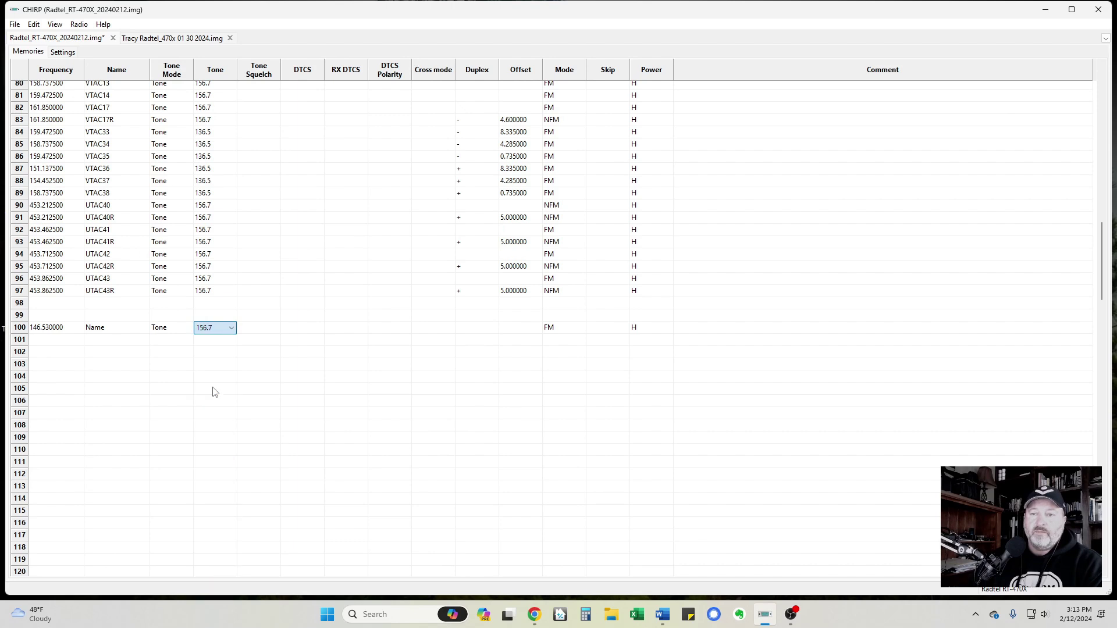
click(478, 329)
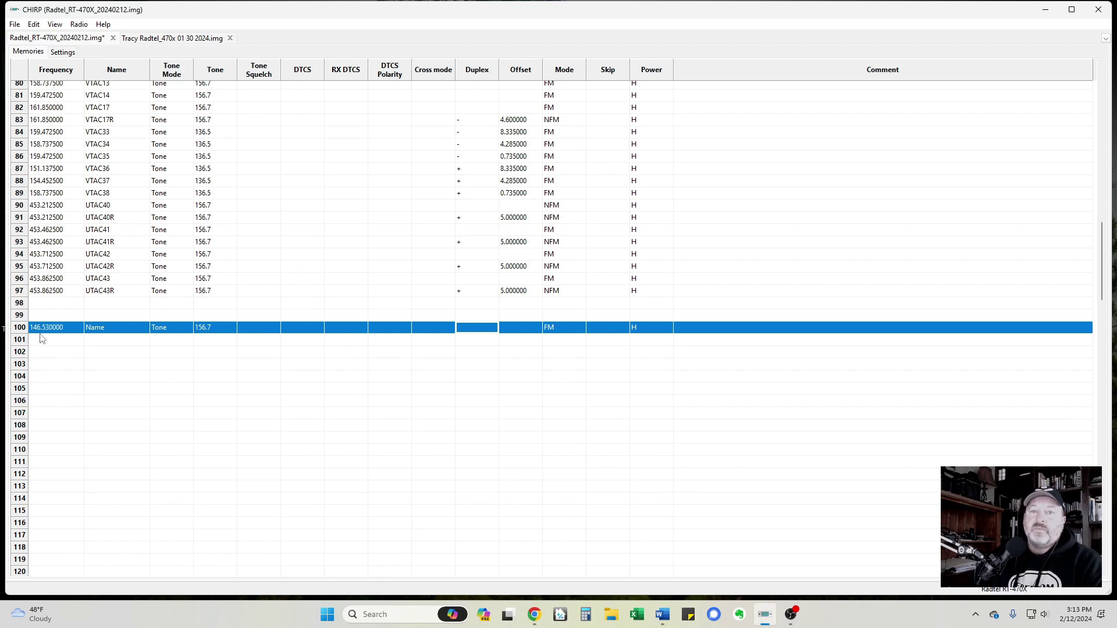
- Delete memory 100 with the 146.530 channel and shift the block up
right_click(21, 329)
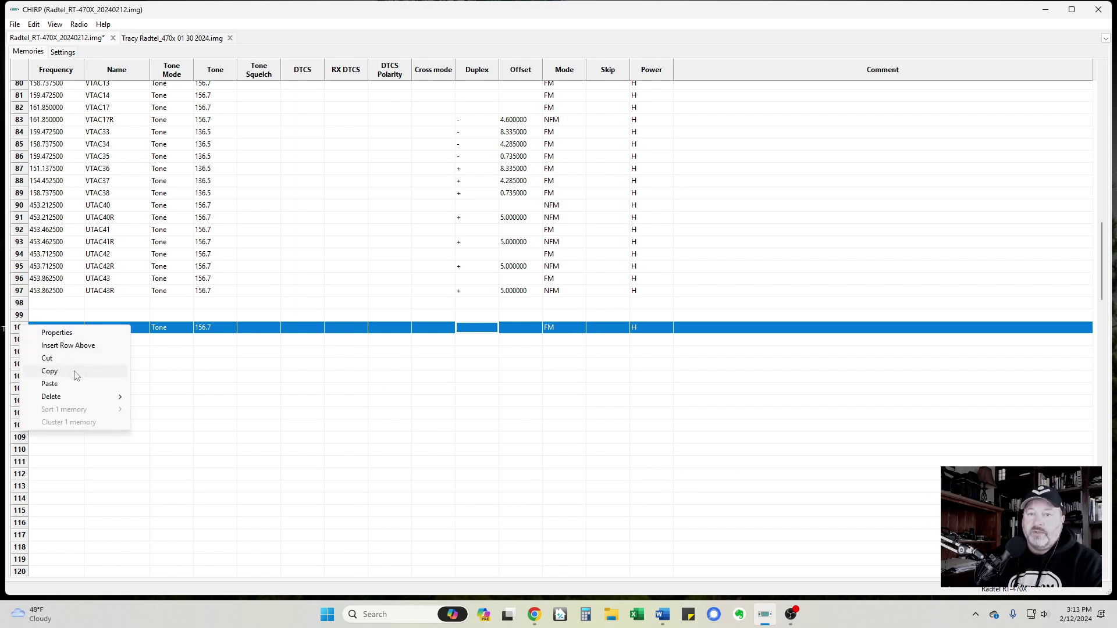
mouse_move(79, 399)
click(181, 410)
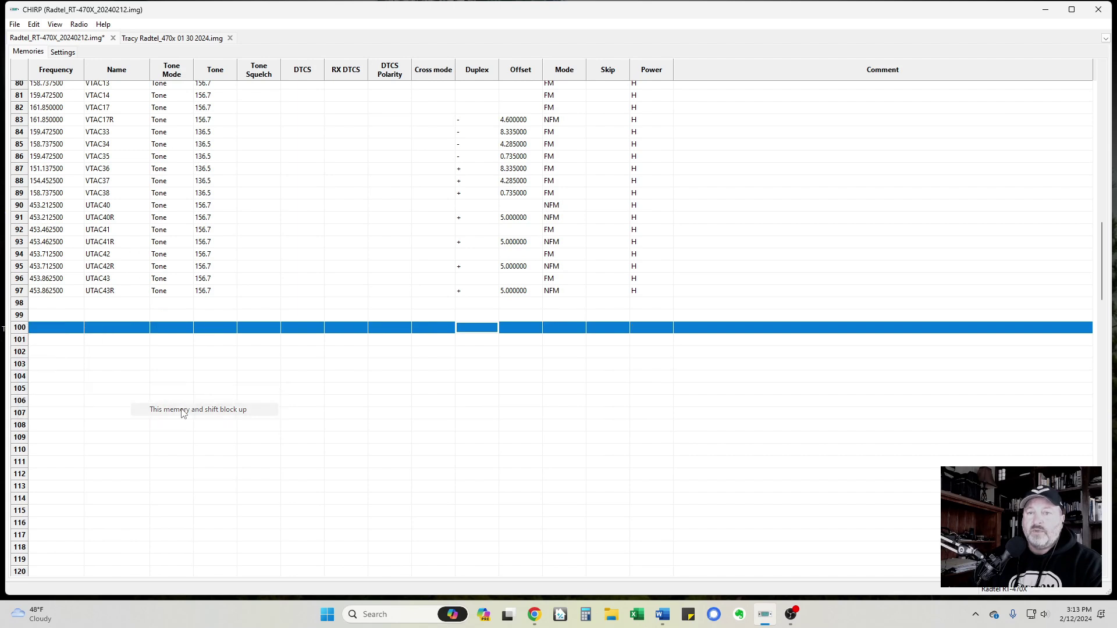
click(187, 377)
click(74, 318)
- Examine the Skip settings from VTAC10 up through the county, MURS, NOAA and FRS channels to the local repeaters
scroll(330, 388, up, 5)
scroll(332, 385, up, 2)
scroll(332, 385, down, 1)
click(605, 229)
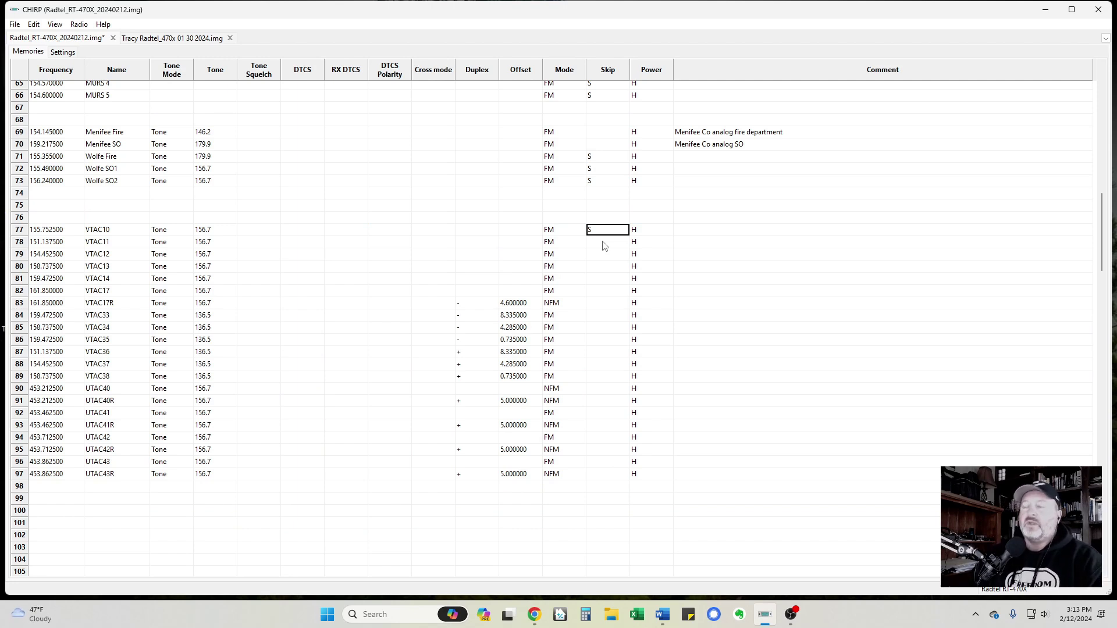
scroll(594, 310, up, 8)
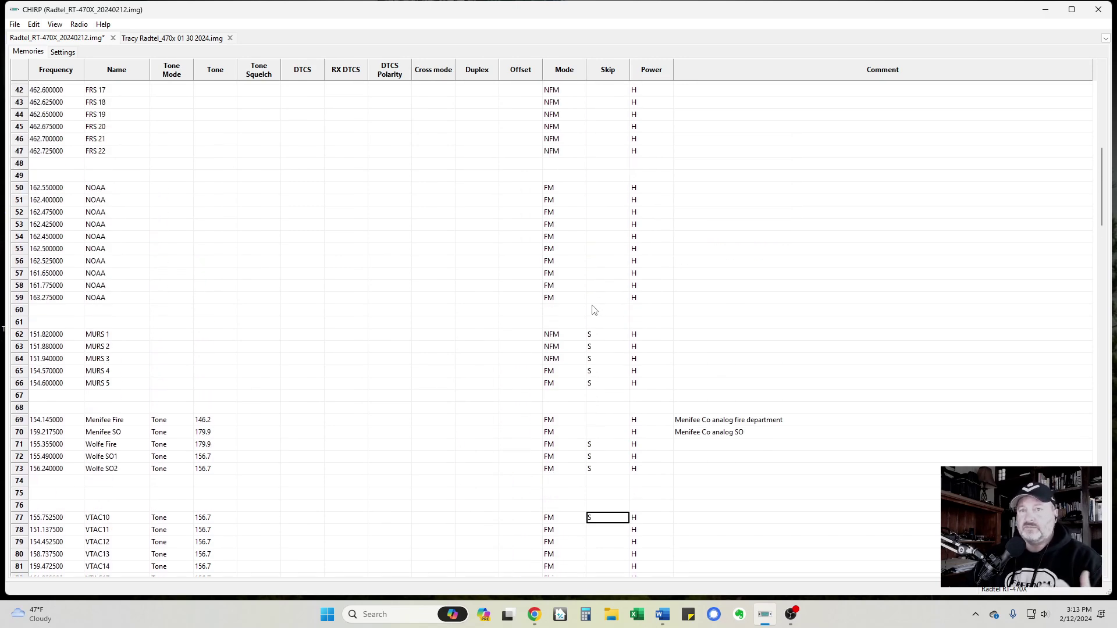
scroll(593, 309, up, 7)
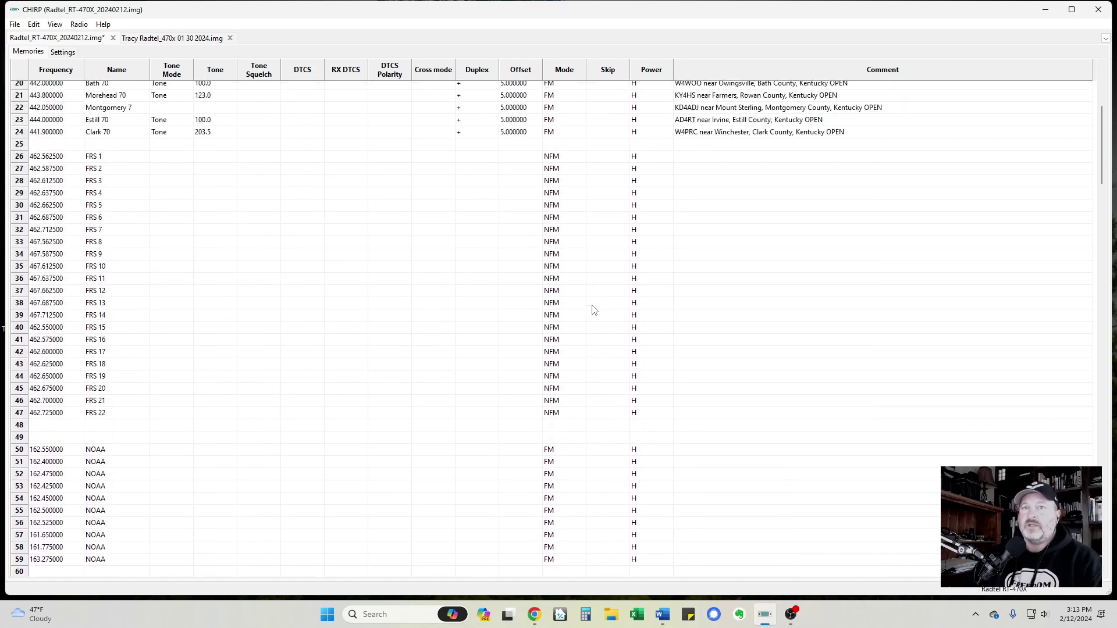
scroll(594, 310, up, 5)
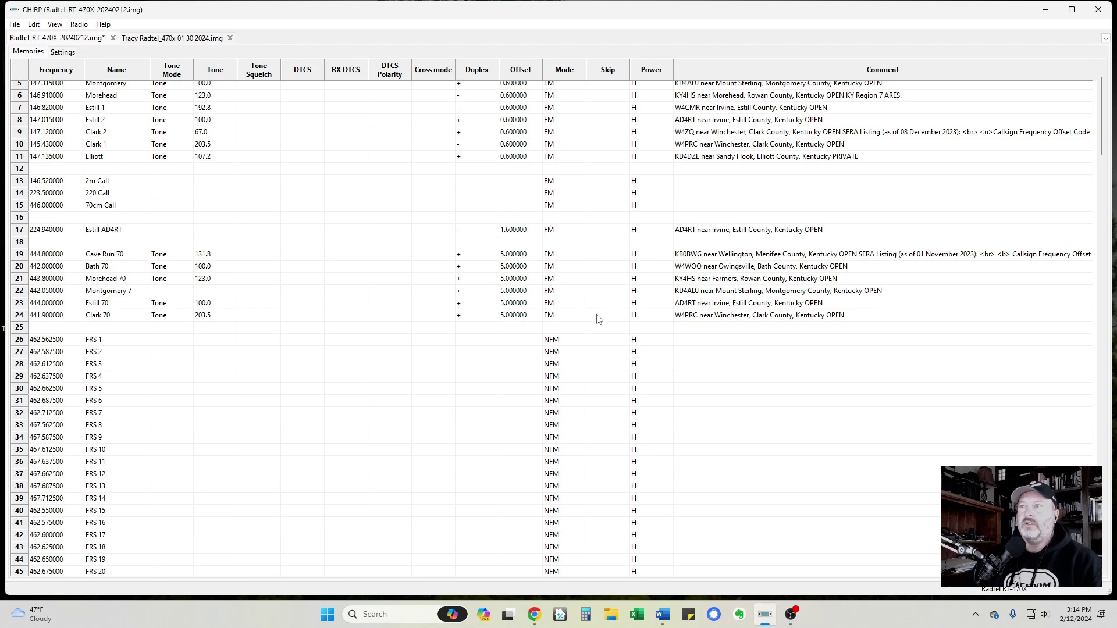
scroll(595, 250, up, 2)
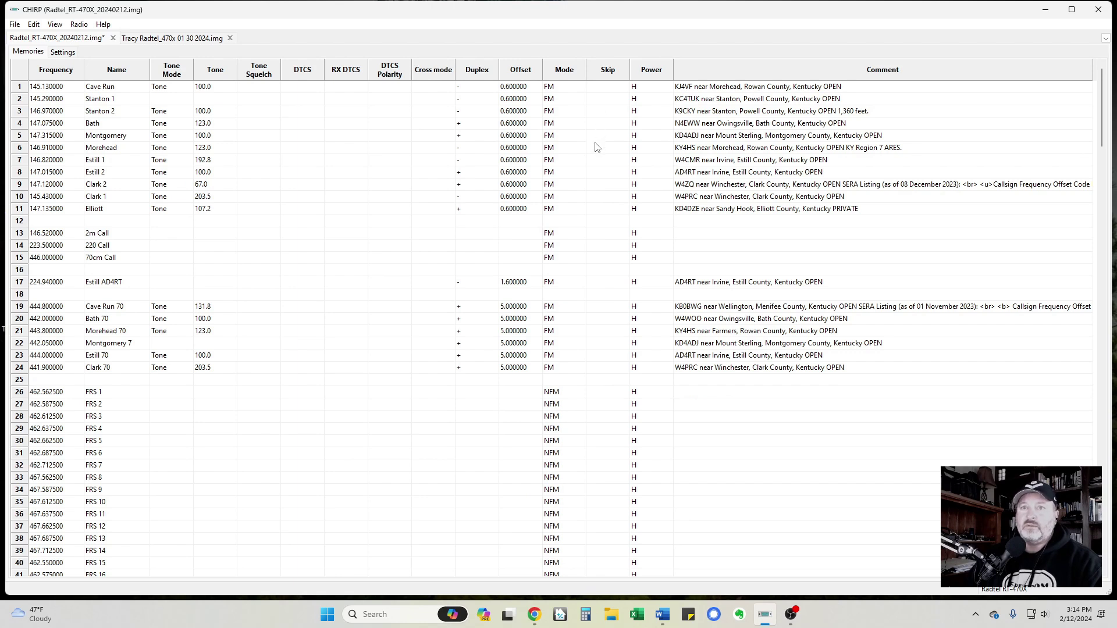
- Set Skip to S for the Estill 1 and Estill 2 repeaters in memories 7 and 8
click(598, 162)
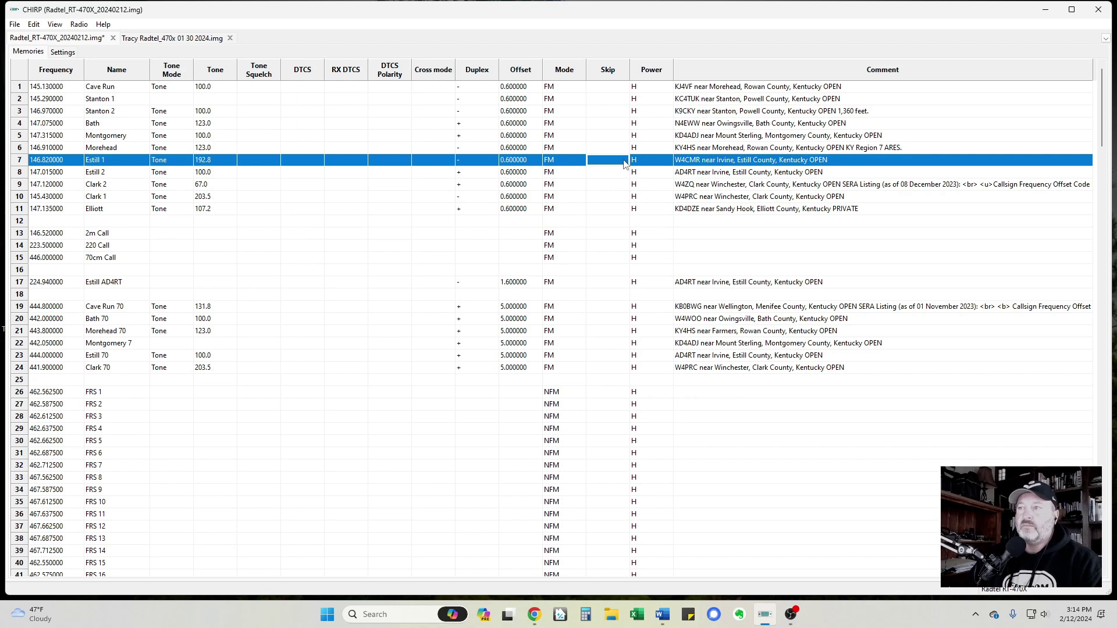
click(615, 163)
click(624, 160)
click(606, 182)
click(600, 178)
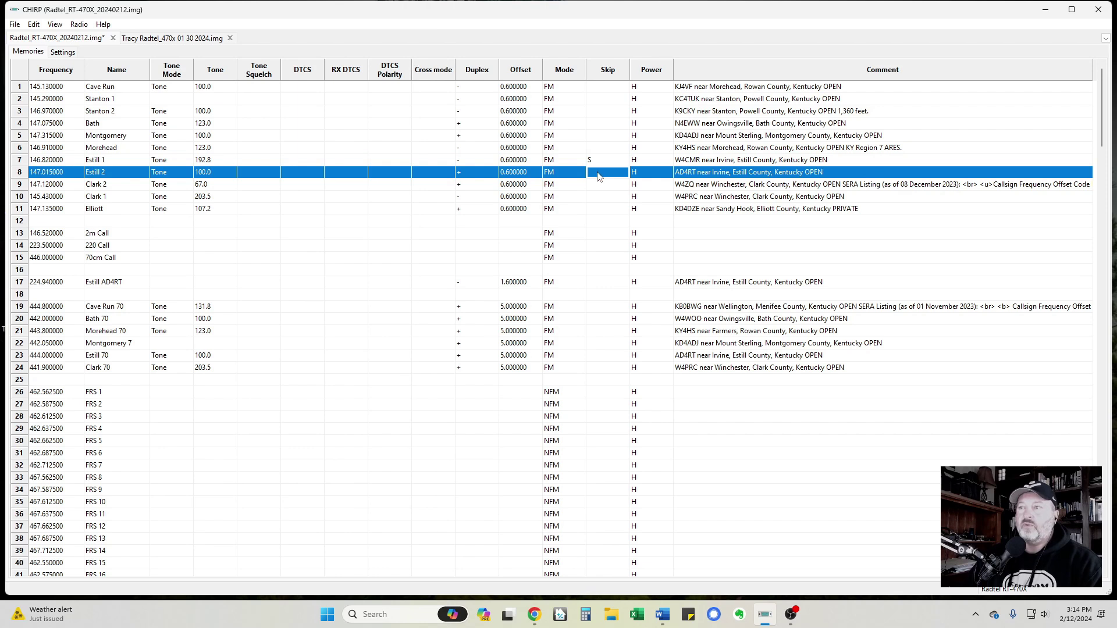
click(601, 178)
click(624, 175)
click(597, 184)
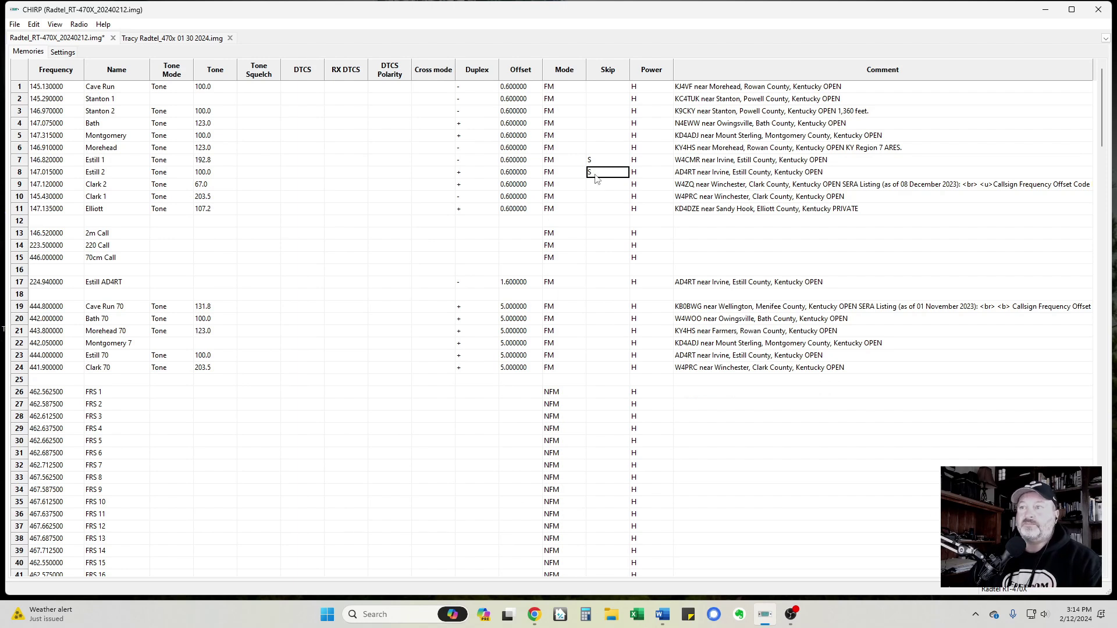
- Start uploading the Radtel_RT-470X_20240212.img memories to the Radtel RT-470X through port COM3
scroll(595, 294, down, 4)
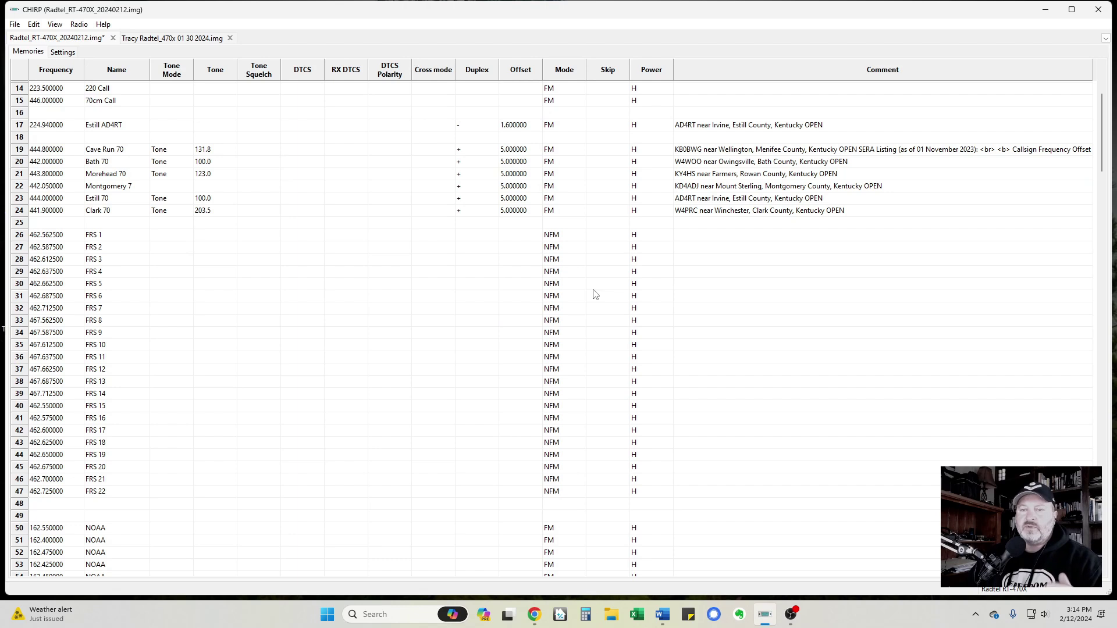
scroll(595, 294, down, 4)
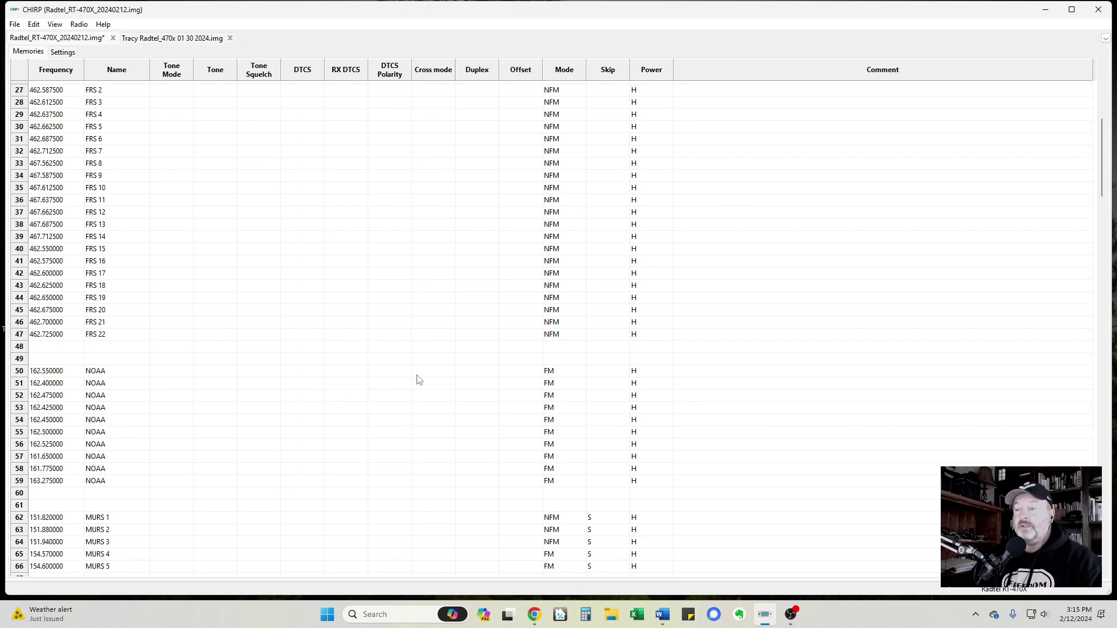
scroll(582, 367, down, 4)
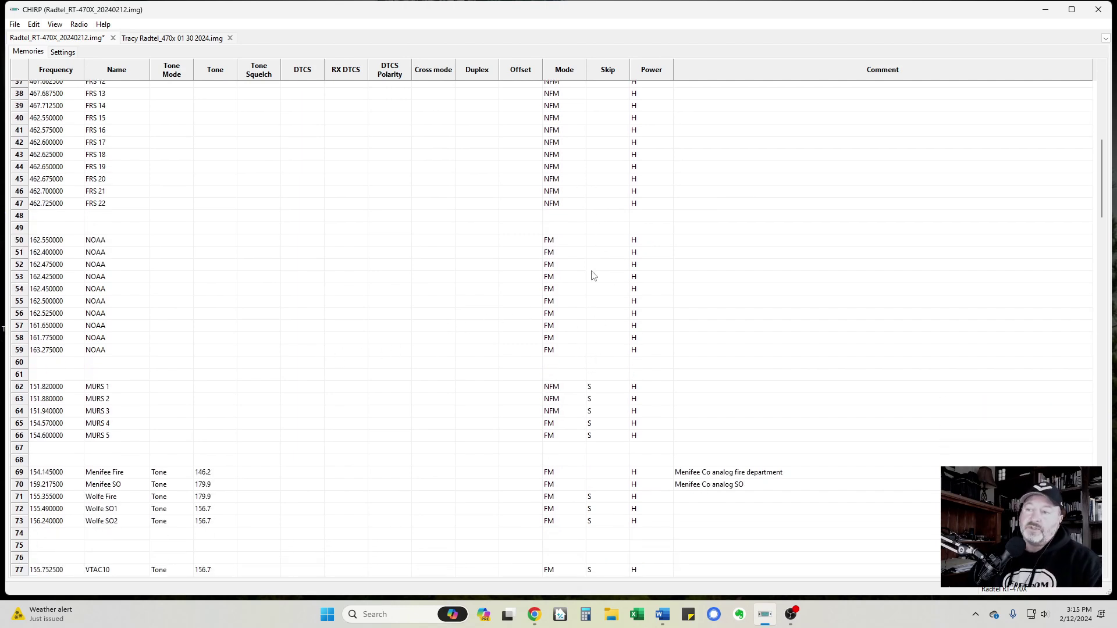
scroll(601, 223, up, 12)
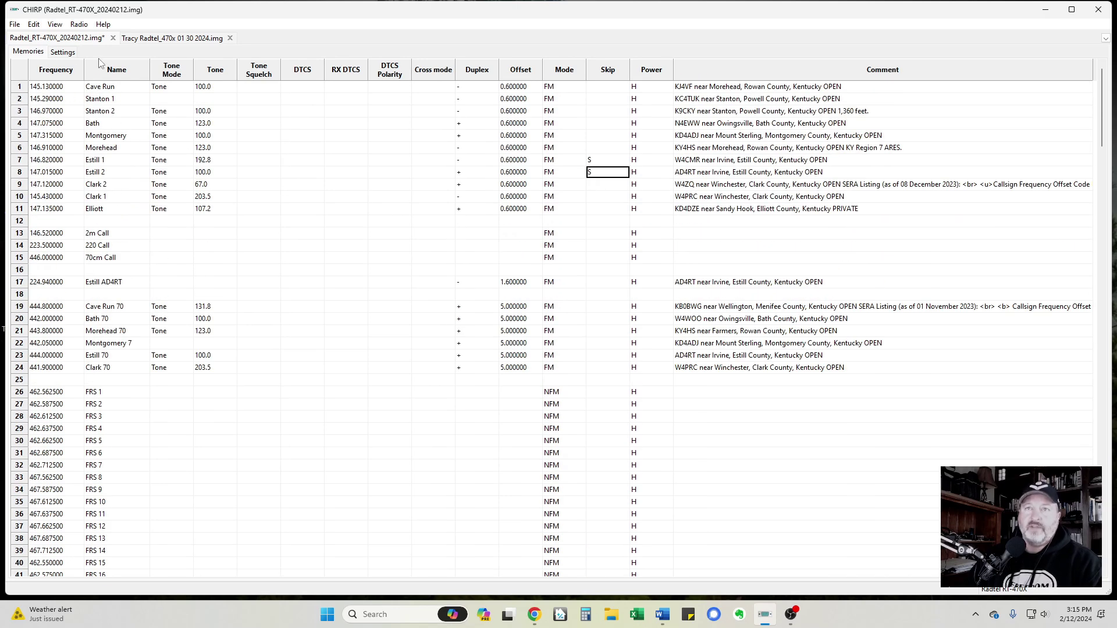
click(77, 25)
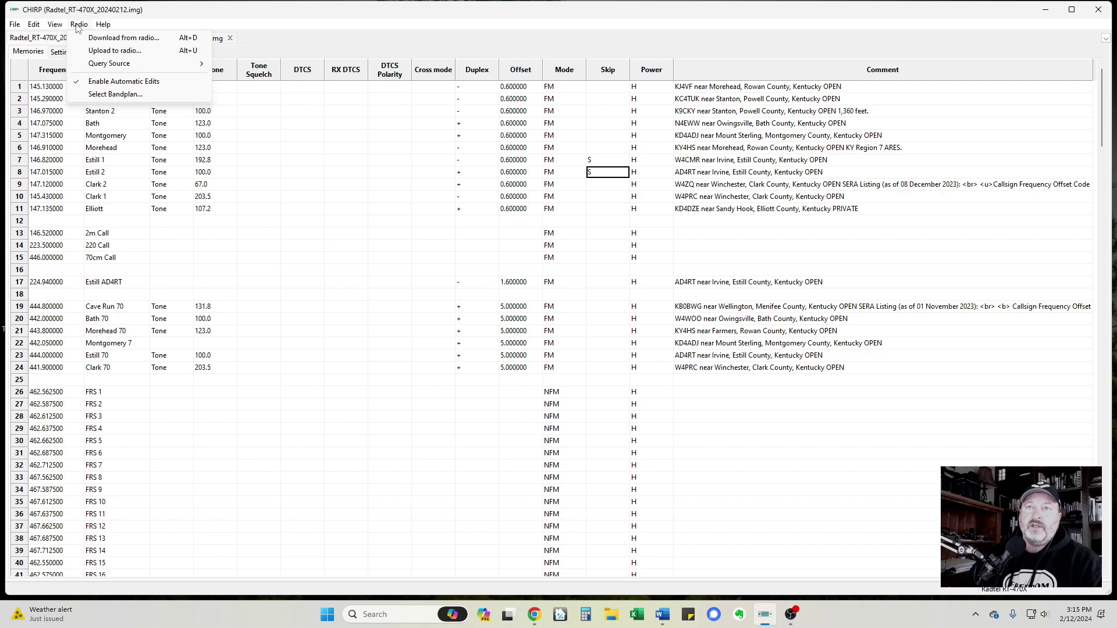
click(116, 51)
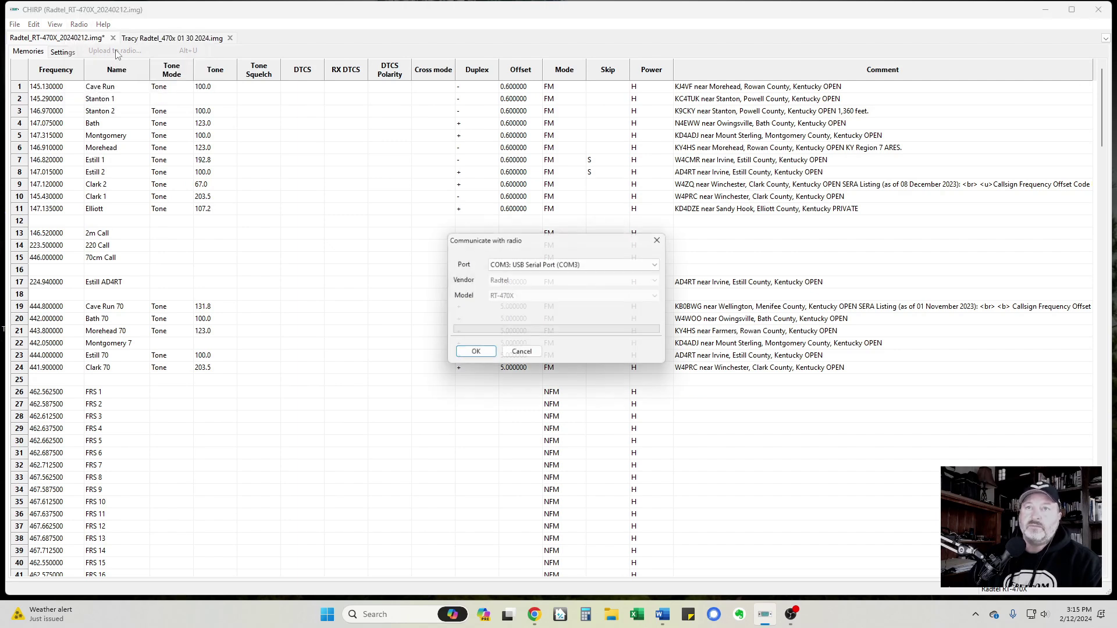
drag(538, 226, 408, 183)
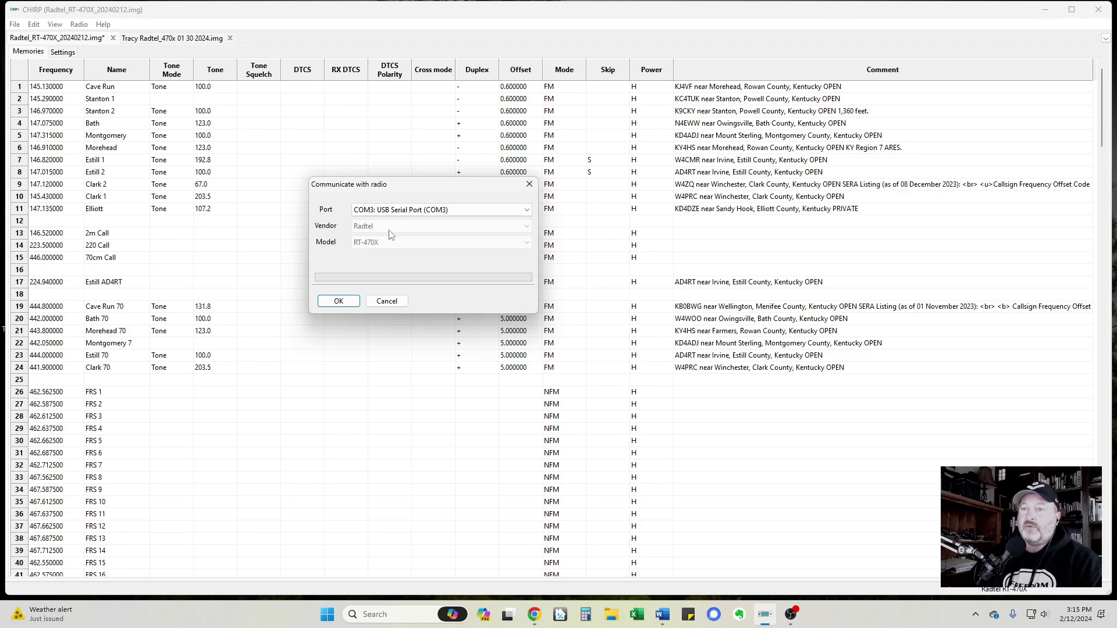
click(339, 301)
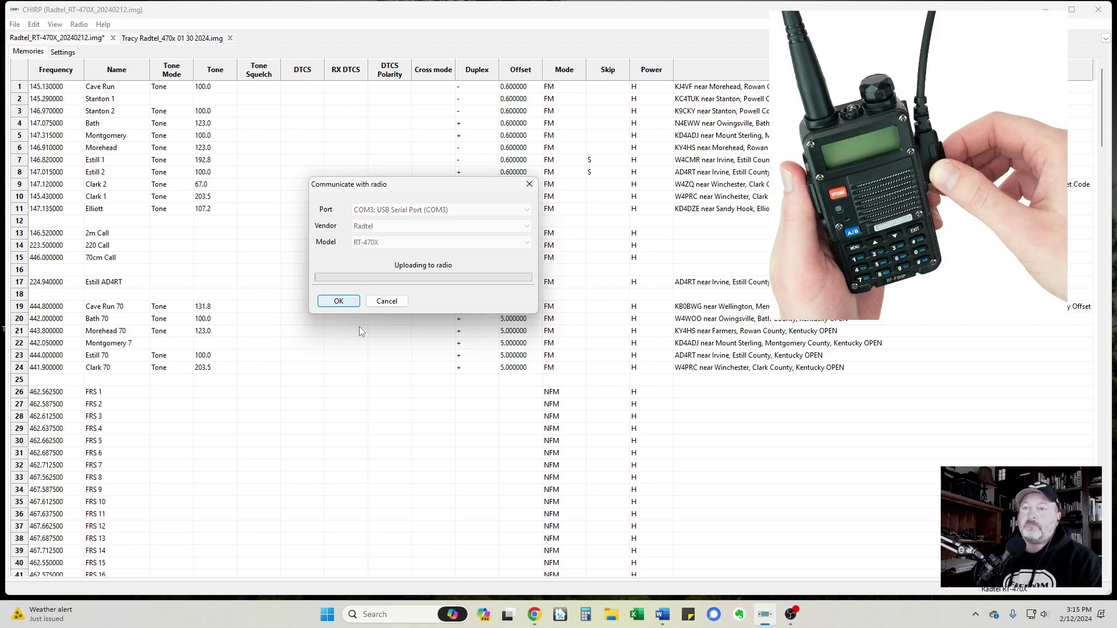